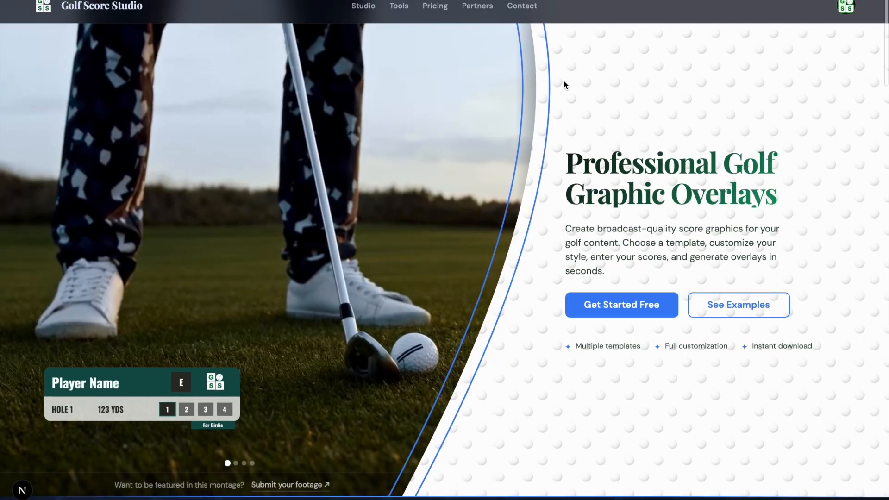
Step: Open the Studio's project list from the home page and create a new project
scroll(564, 84, down, 5)
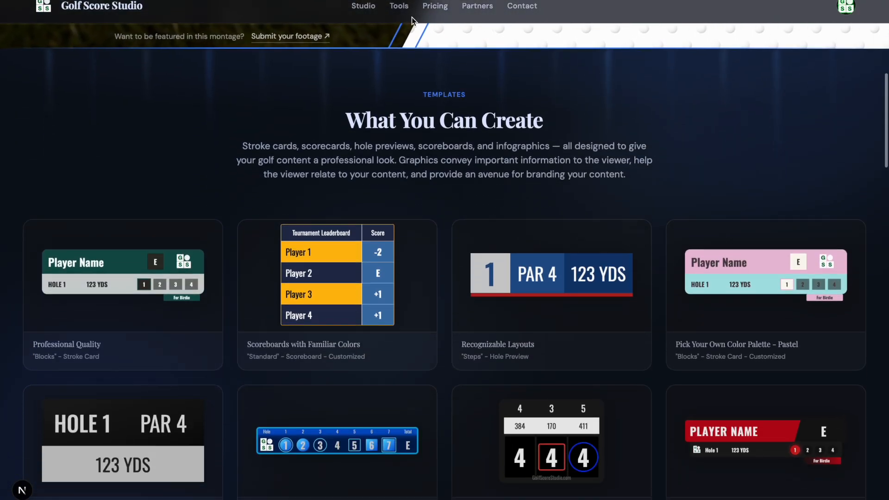
click(368, 6)
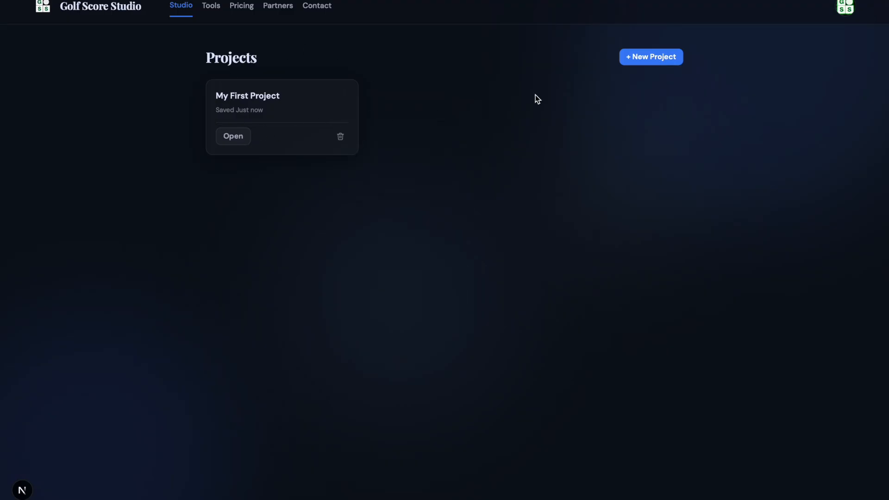
click(649, 59)
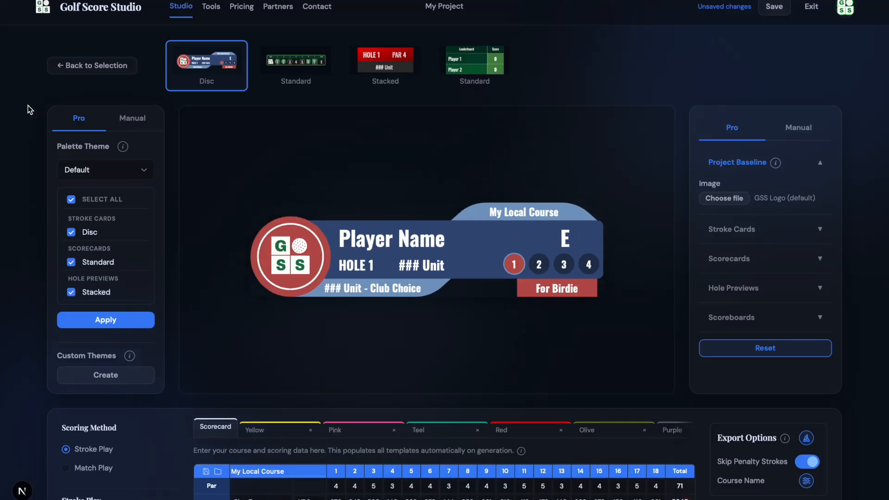
Step: Review the manual color, opacity, font, theme and player-style settings for the Disc stroke card
click(131, 121)
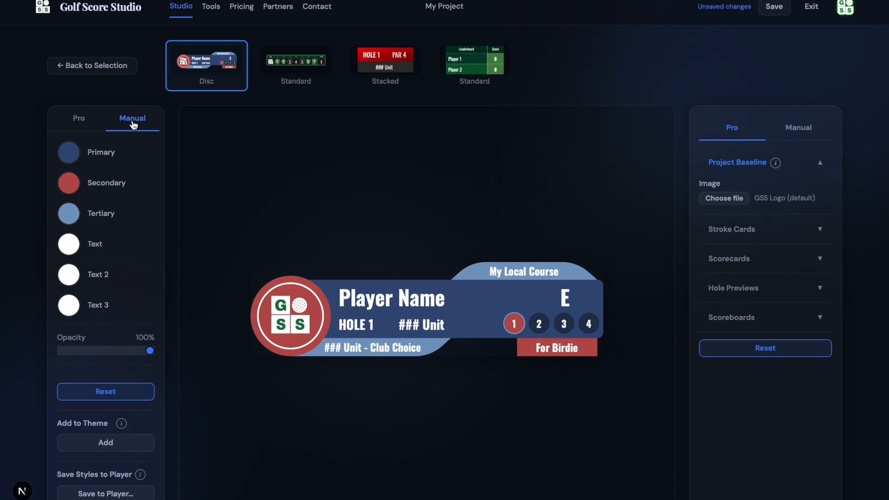
scroll(101, 160, down, 1)
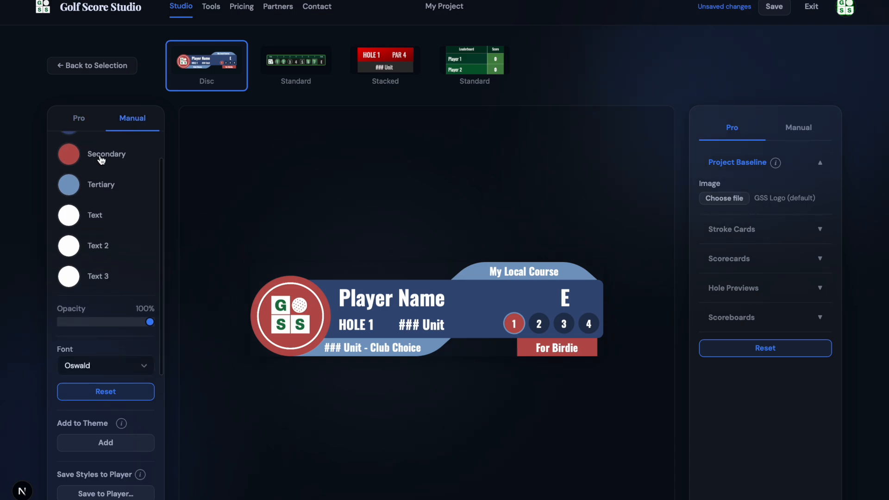
scroll(111, 354, down, 2)
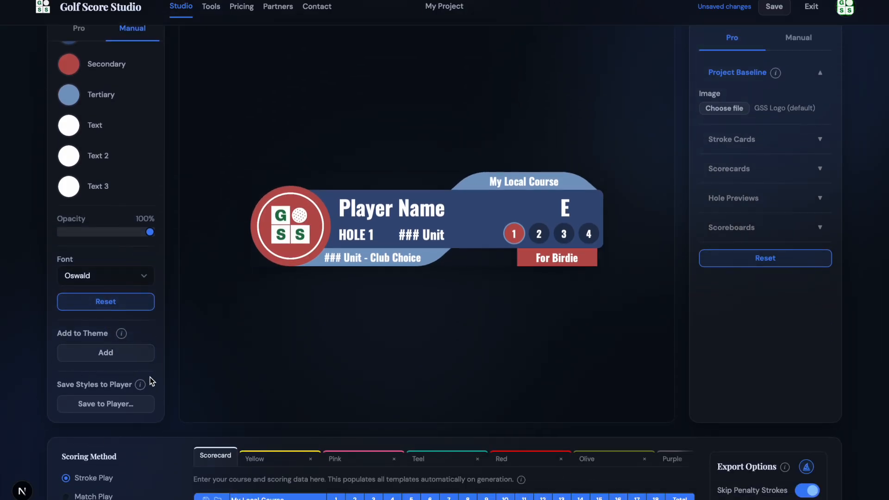
scroll(159, 384, up, 1)
Step: Apply the Red palette theme to all selected templates: Disc, Standard and Stacked
click(80, 89)
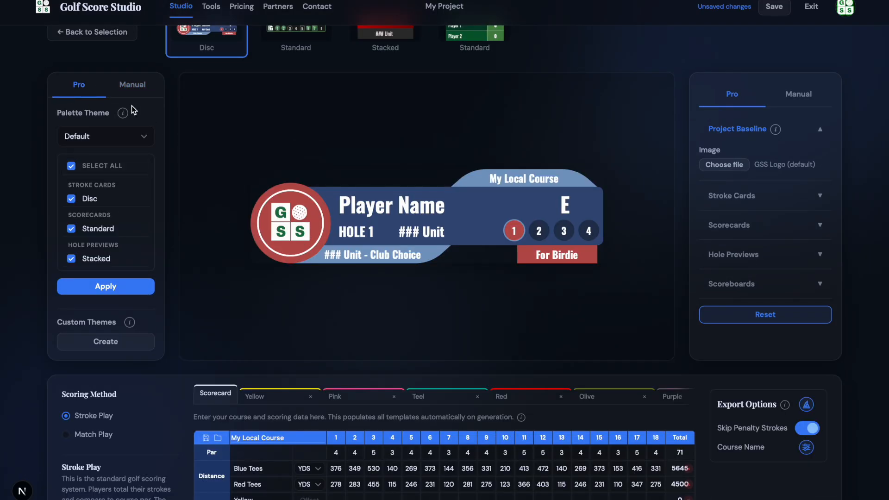
click(134, 136)
click(115, 178)
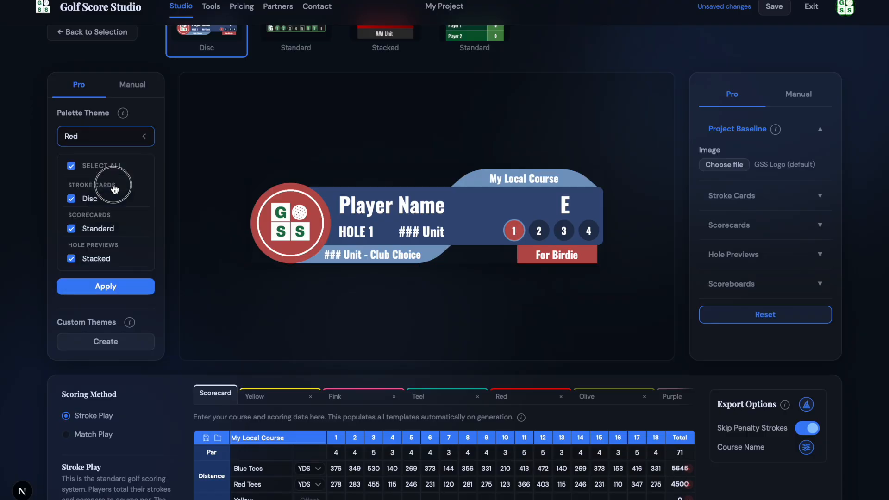
click(123, 290)
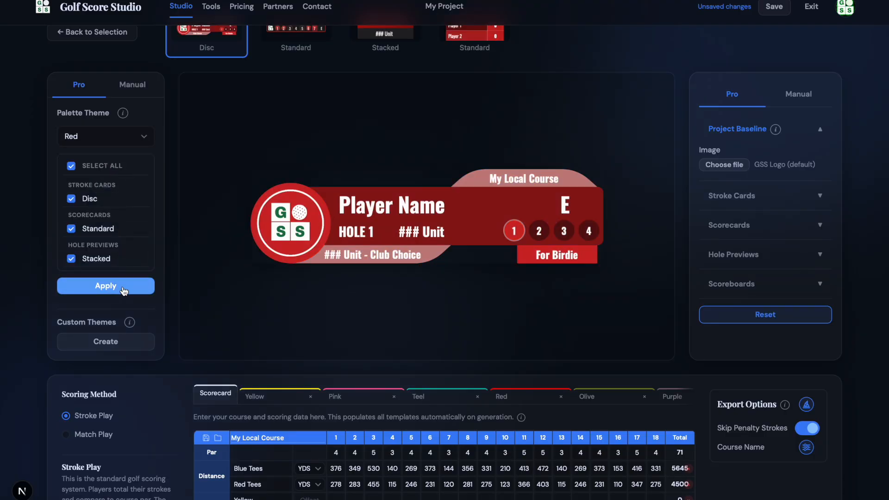
scroll(224, 262, up, 1)
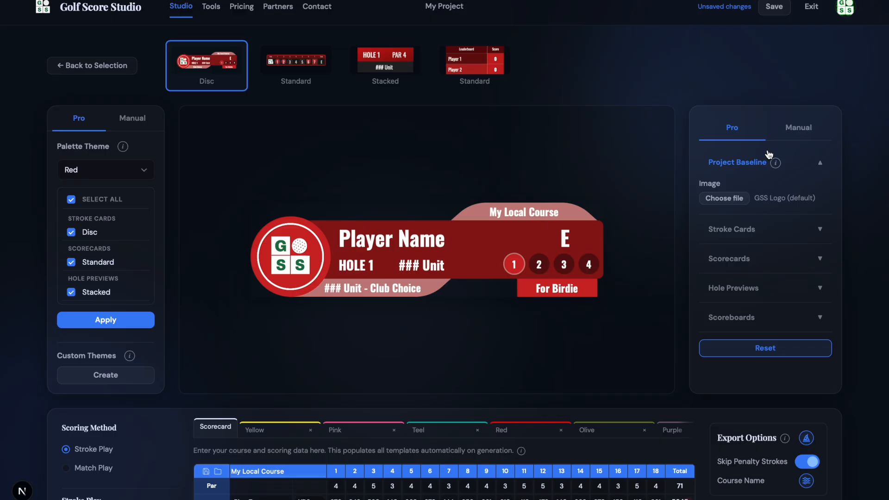
Step: Look through the Disc stroke card's manual content fields, from image and player name to the "For" tag text
click(787, 134)
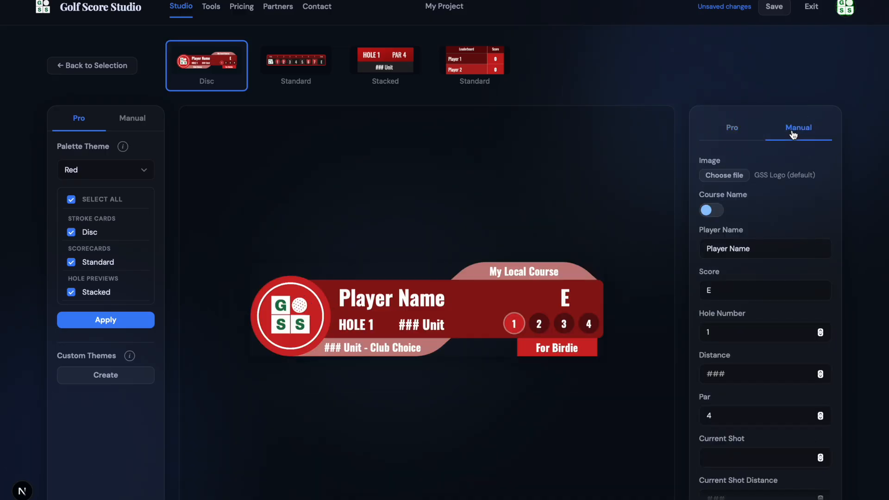
click(747, 136)
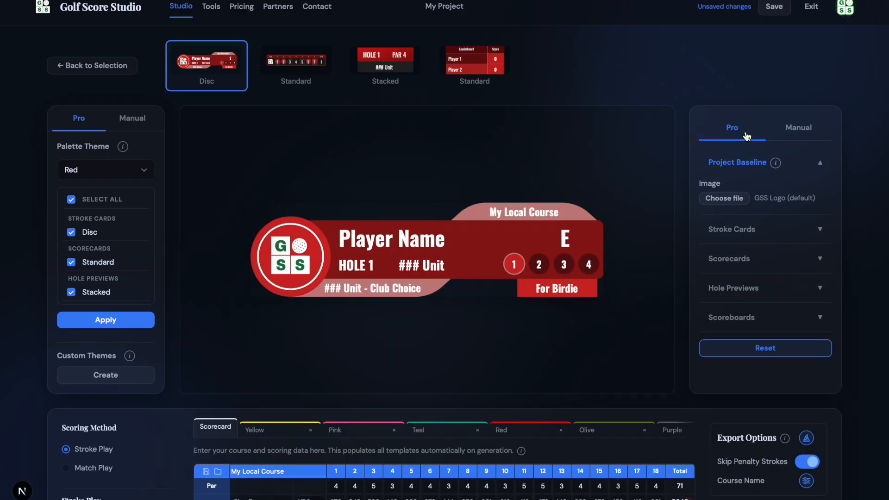
click(797, 134)
scroll(770, 229, down, 2)
scroll(770, 229, down, 3)
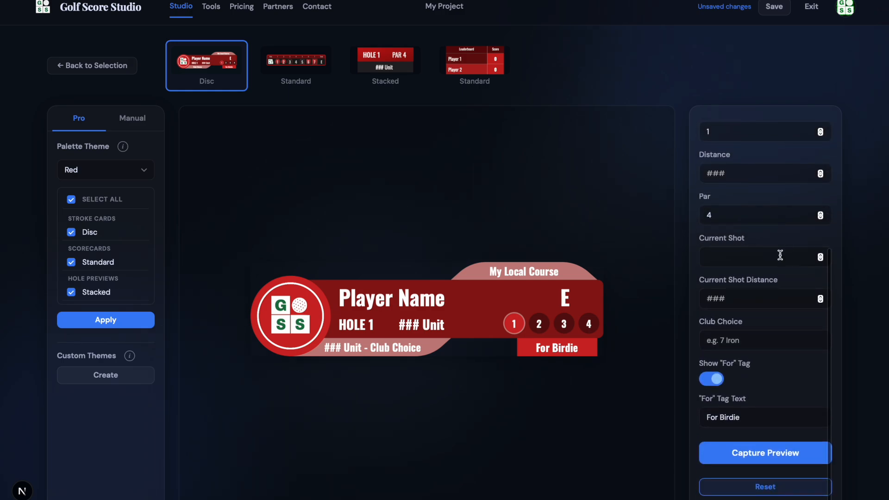
scroll(740, 294, up, 5)
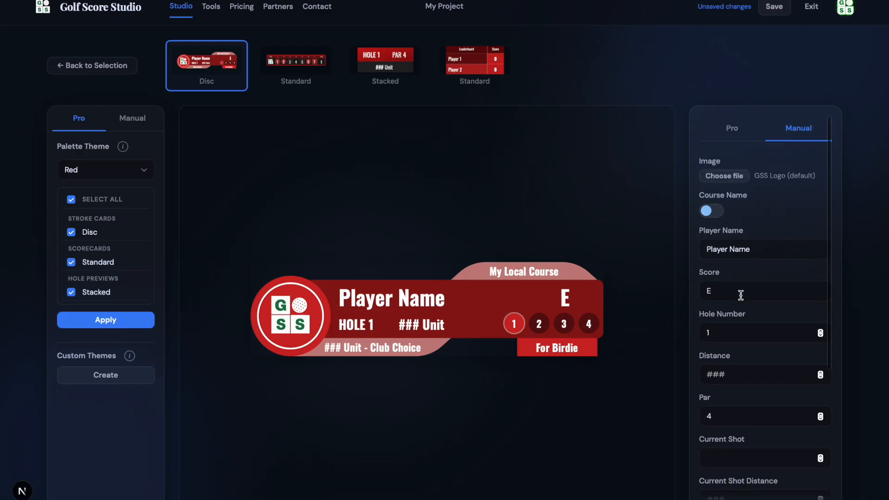
click(732, 130)
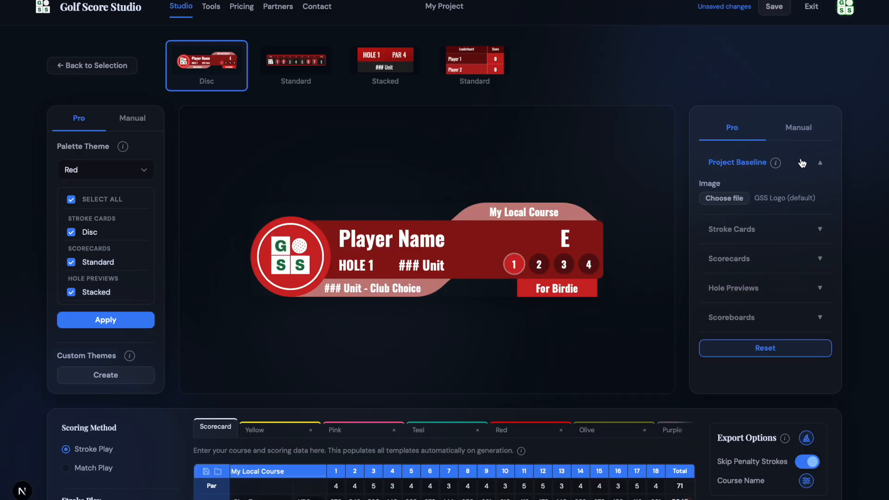
Step: Examine the project-wide options for stroke cards and scorecards, including the current shot info and totals toggles
click(821, 230)
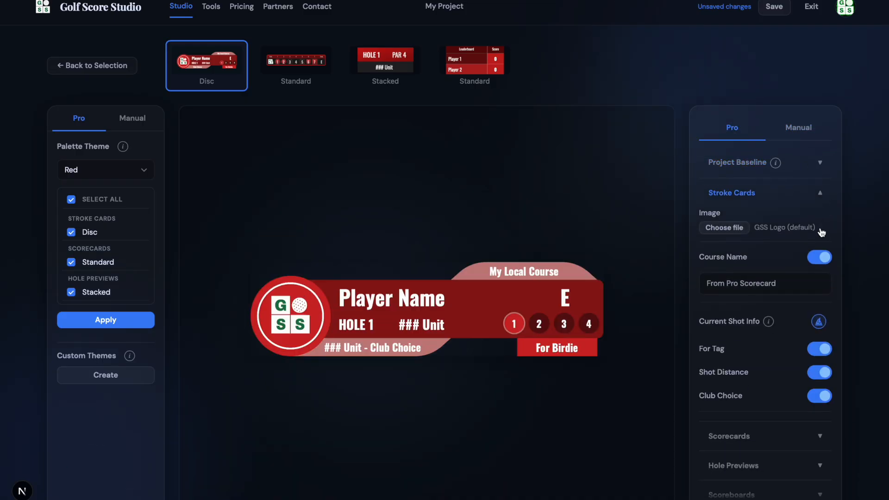
scroll(821, 232, down, 1)
click(821, 320)
click(819, 318)
click(819, 404)
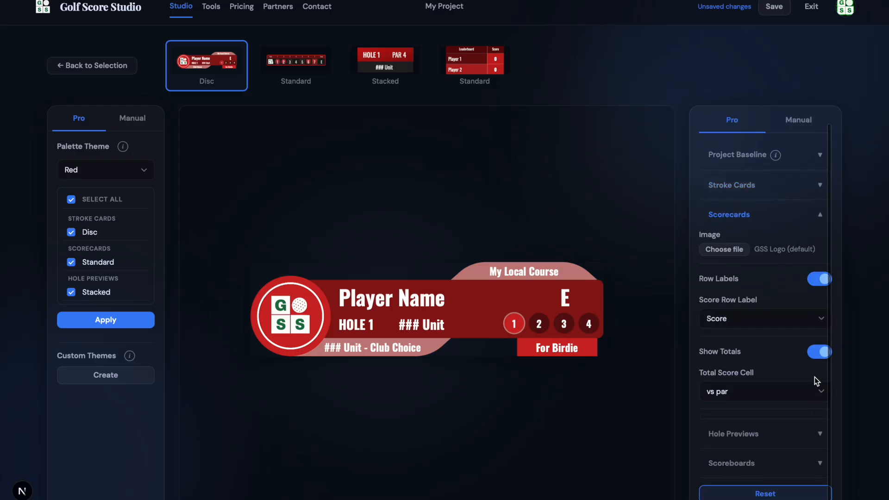
click(819, 352)
click(819, 351)
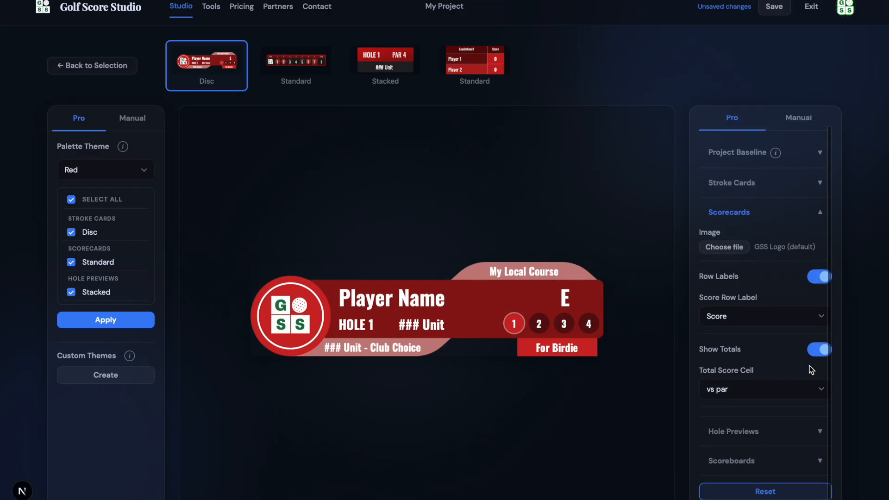
click(818, 158)
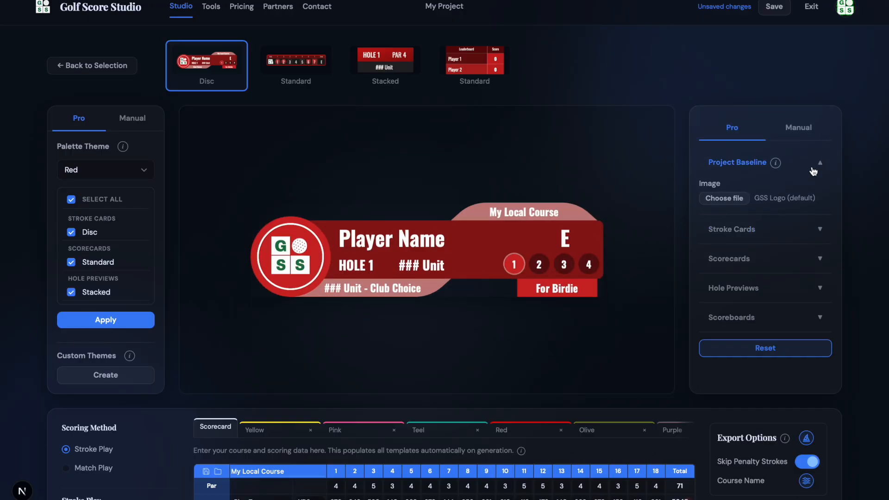
Step: Review the project-wide options of each graphic category: stroke cards, scorecards, hole previews and scoreboards
click(710, 199)
click(782, 235)
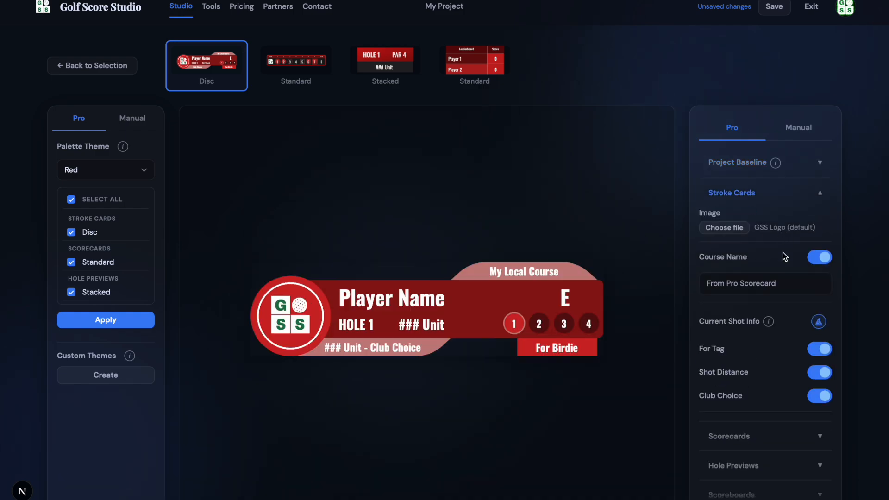
click(757, 438)
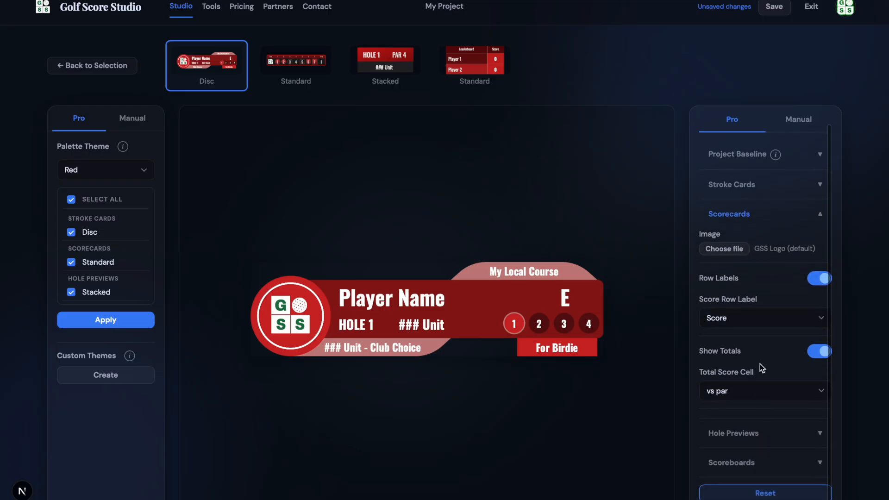
click(772, 440)
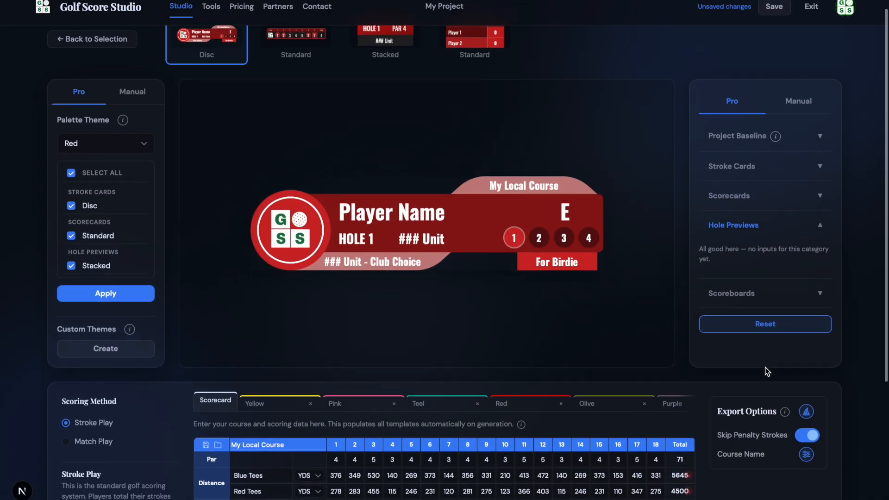
click(767, 291)
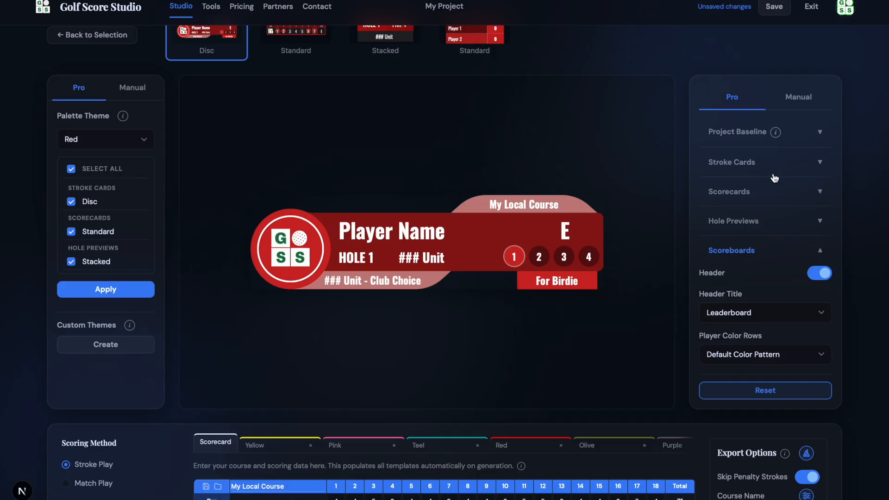
click(774, 174)
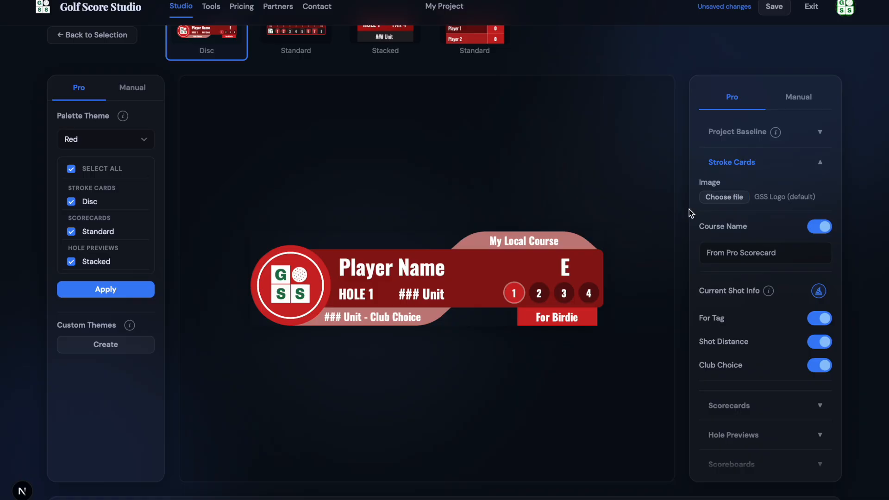
scroll(690, 213, up, 1)
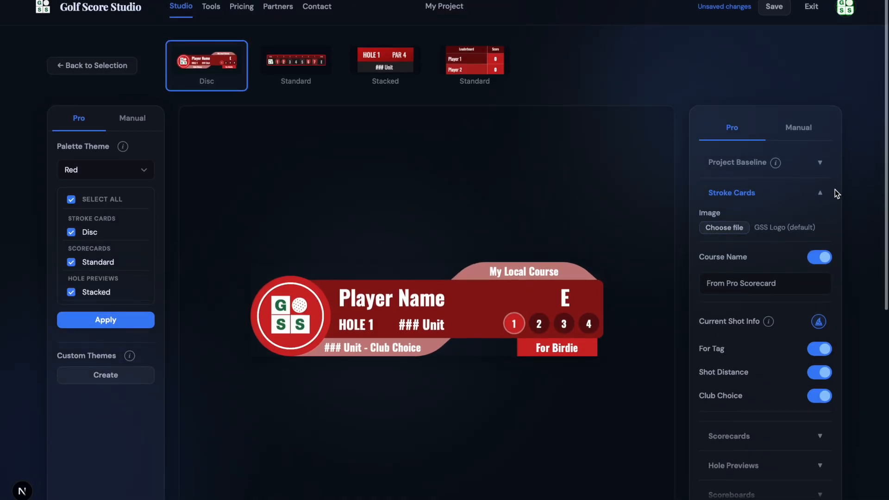
click(820, 194)
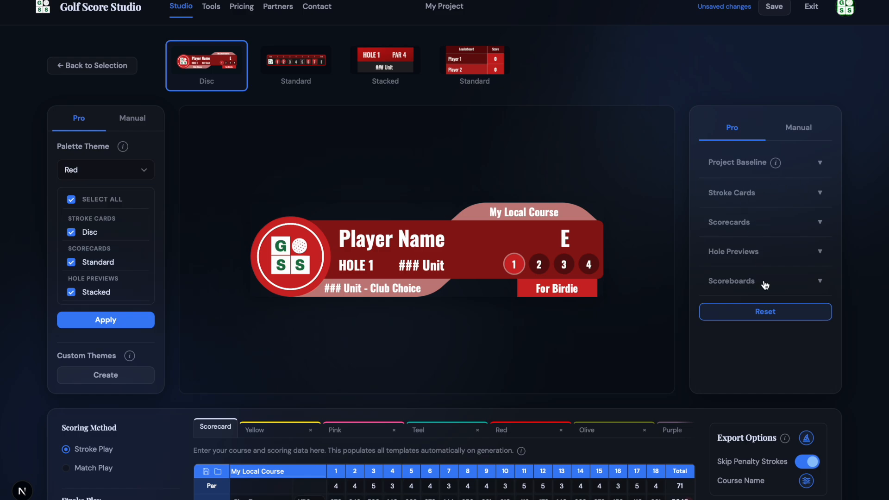
Step: Compare the Disc card's manual input fields with the project-wide Pro options, and collapse the Project Baseline section
click(795, 132)
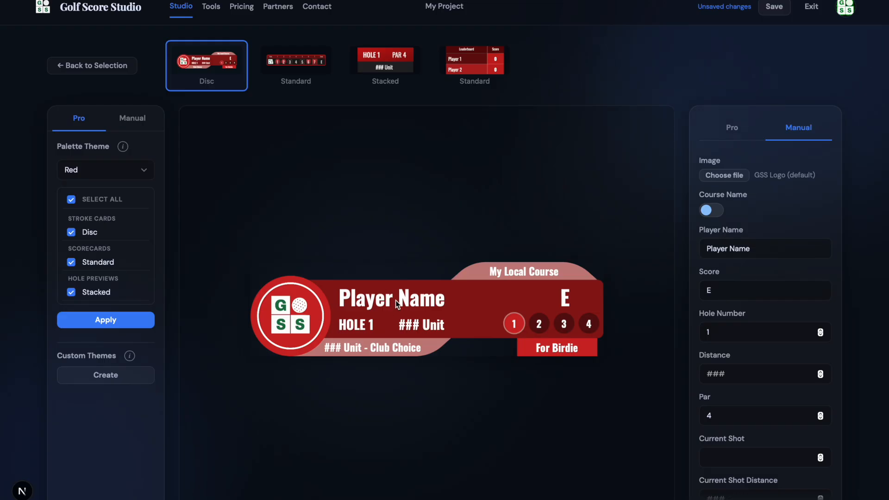
scroll(727, 257, down, 1)
scroll(728, 256, down, 3)
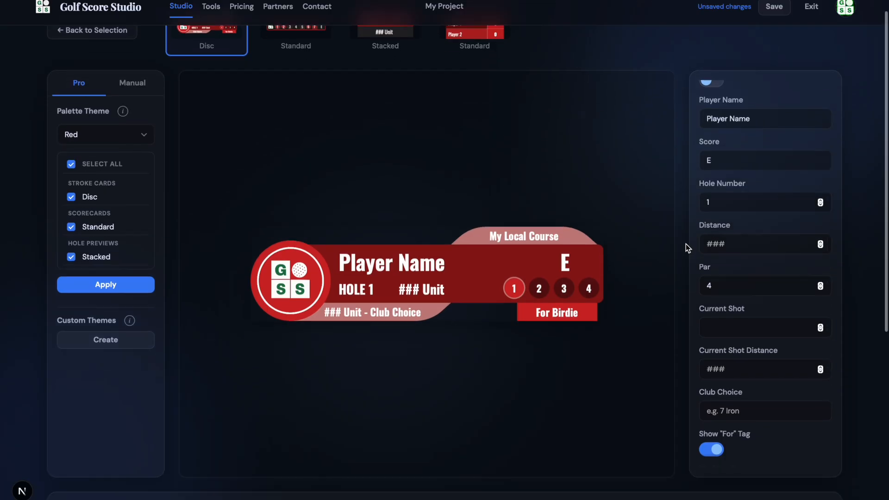
scroll(728, 266, up, 4)
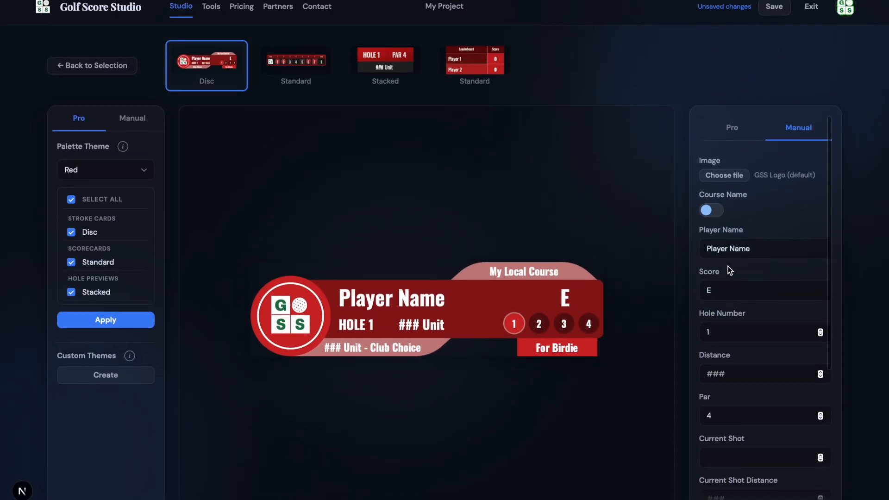
click(730, 128)
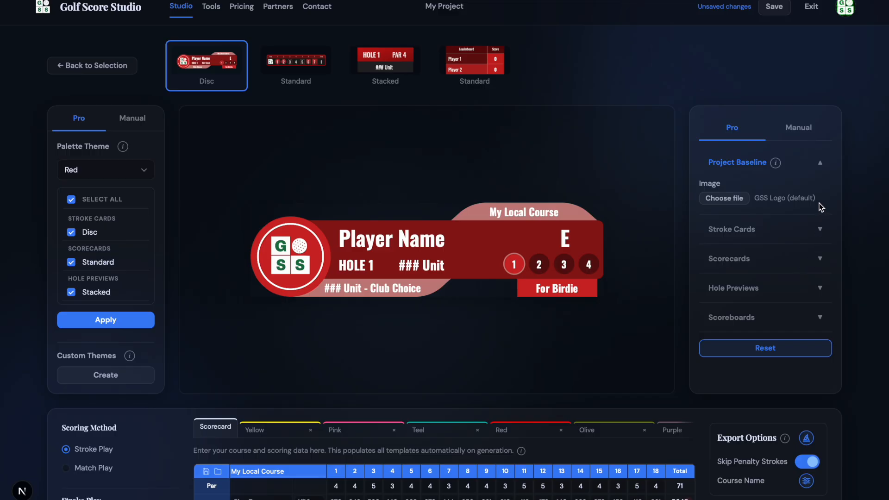
click(820, 164)
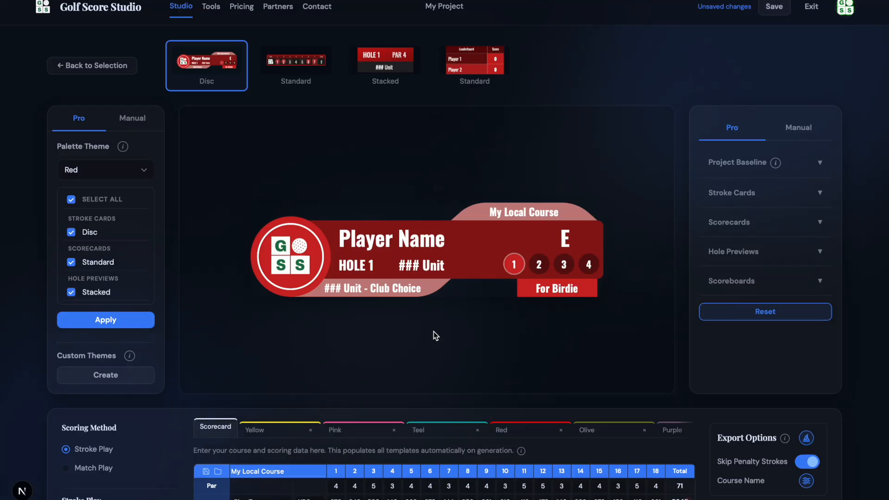
Step: Examine the main scorecard and the individual player scorecards for Yellow, Pink, Teel, Red and Olive
scroll(434, 334, down, 5)
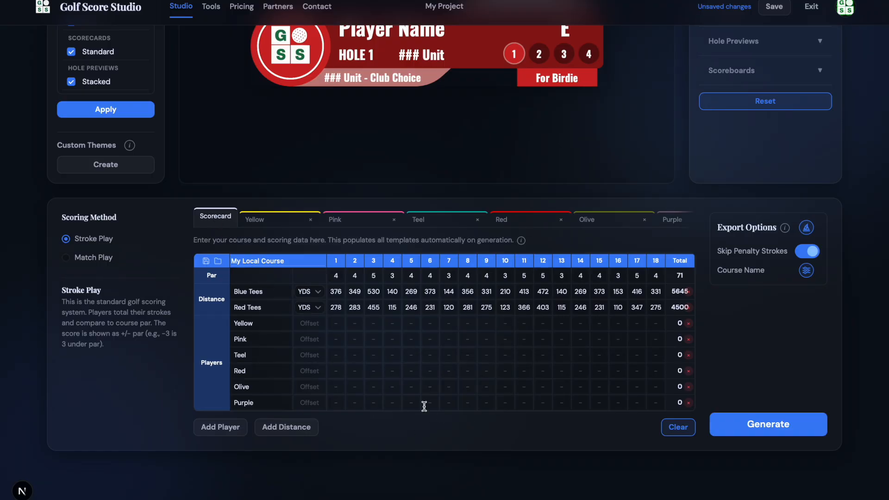
click(269, 225)
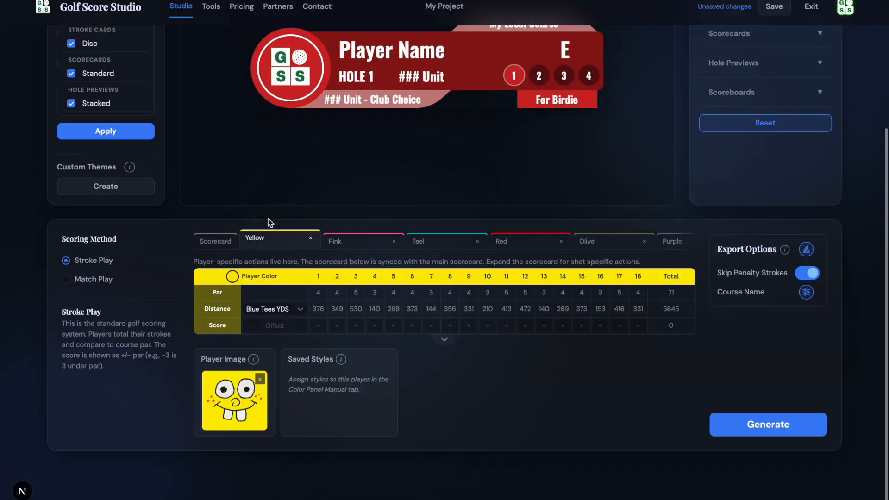
click(348, 241)
click(432, 245)
click(513, 243)
click(597, 240)
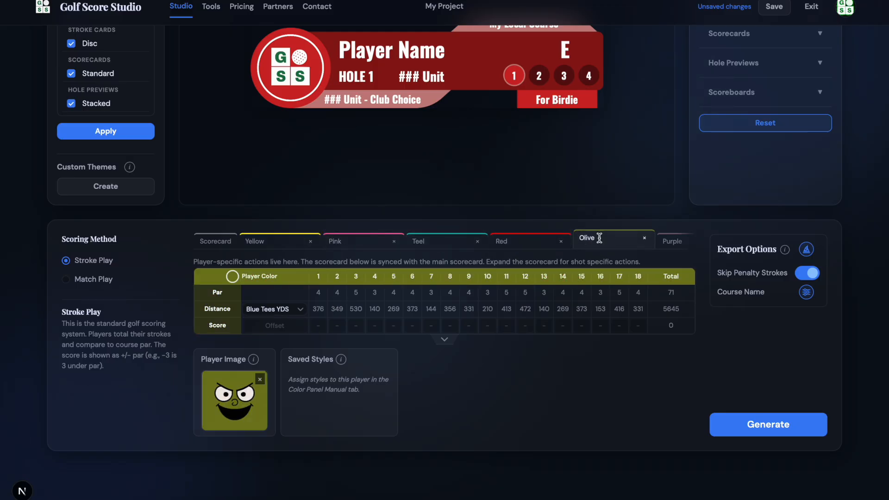
click(274, 241)
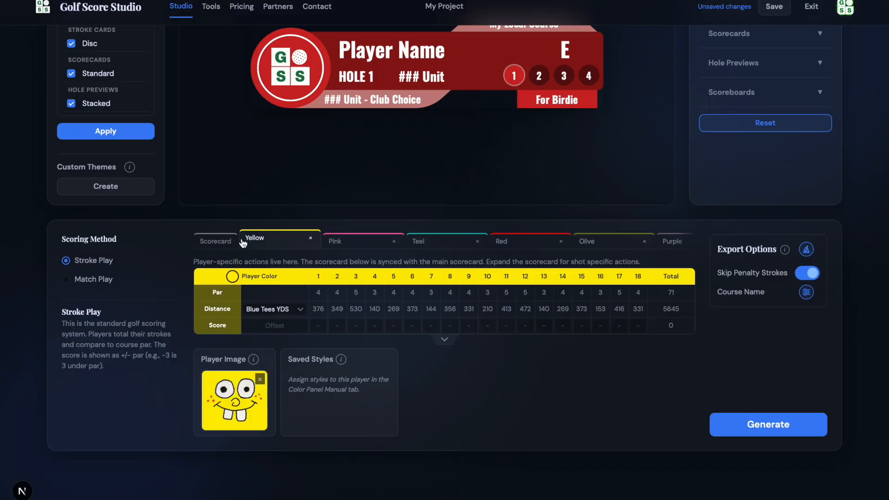
Step: Add an extra distance row to the main scorecard below Red Tees and delete it again
click(218, 241)
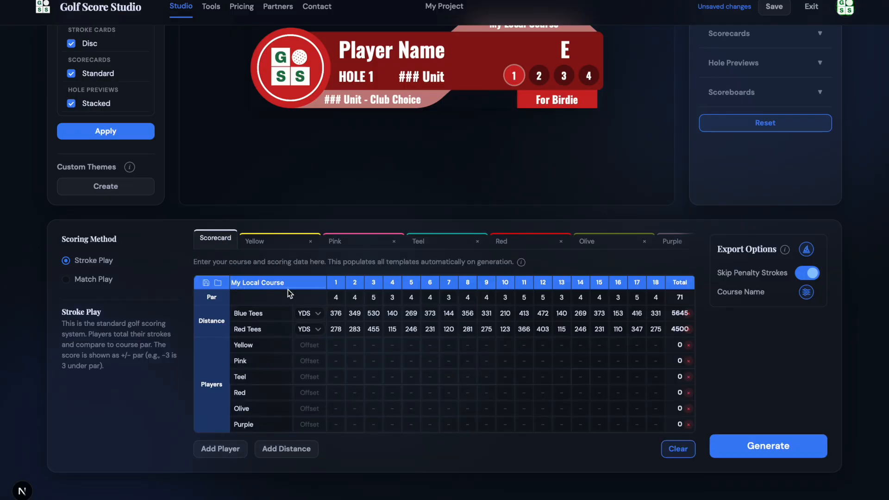
click(292, 448)
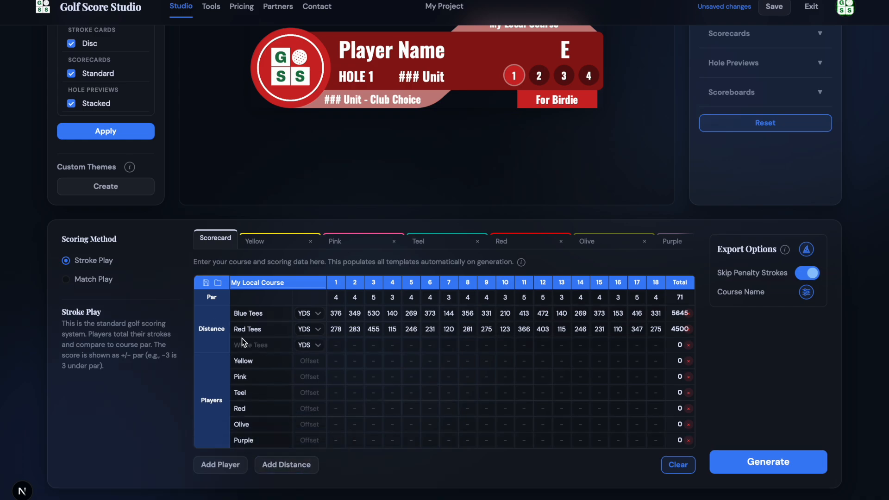
click(688, 346)
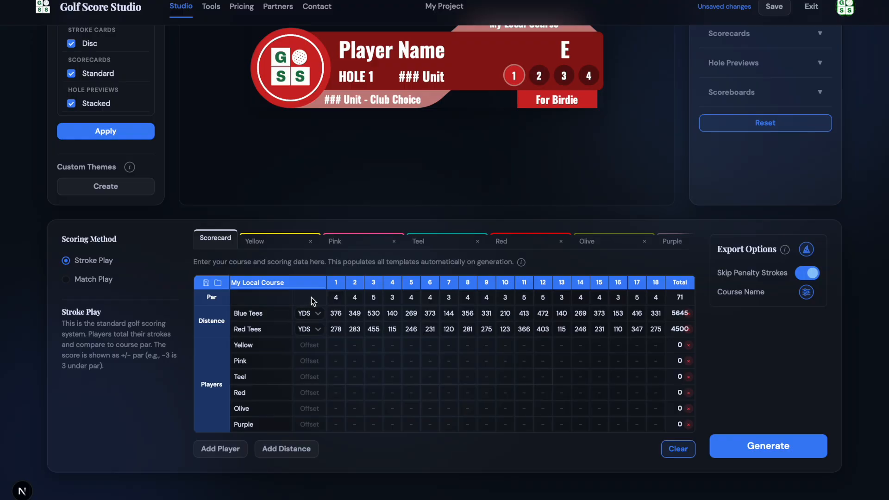
Step: Expand the Yellow player's scorecard and inspect the shot info entry for hole 1, stroke 2, leaving its fields blank
click(280, 240)
click(444, 341)
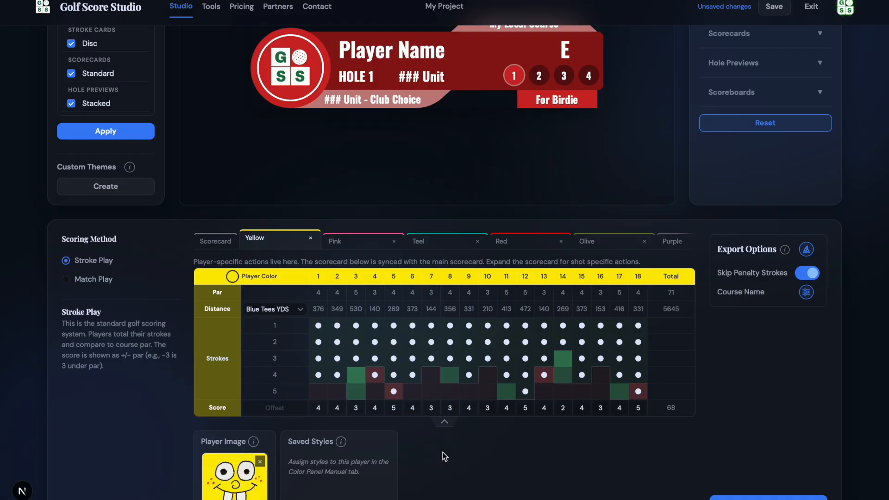
click(318, 342)
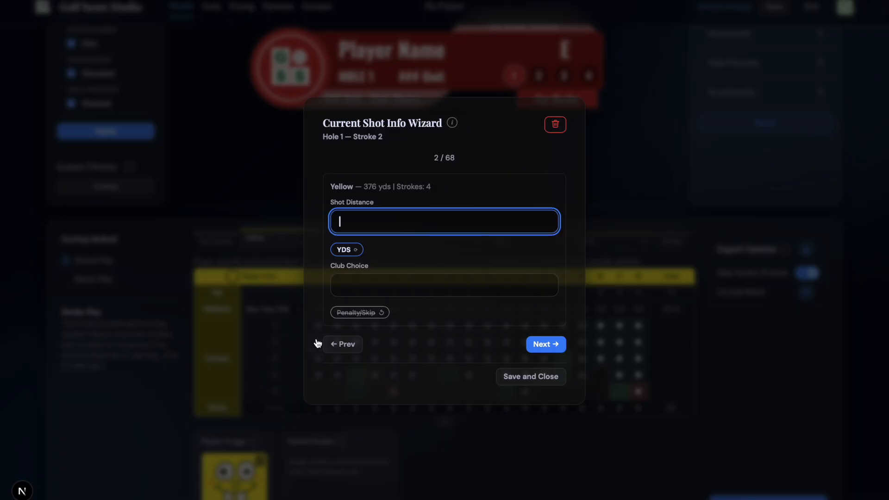
click(530, 377)
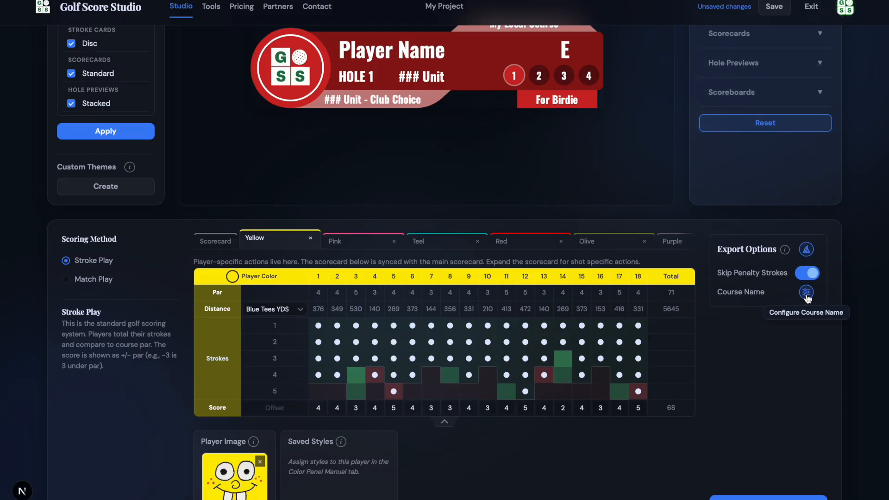
Step: Try to exit the unnamed project with the save option, and cancel at the project naming prompt
scroll(667, 347, up, 4)
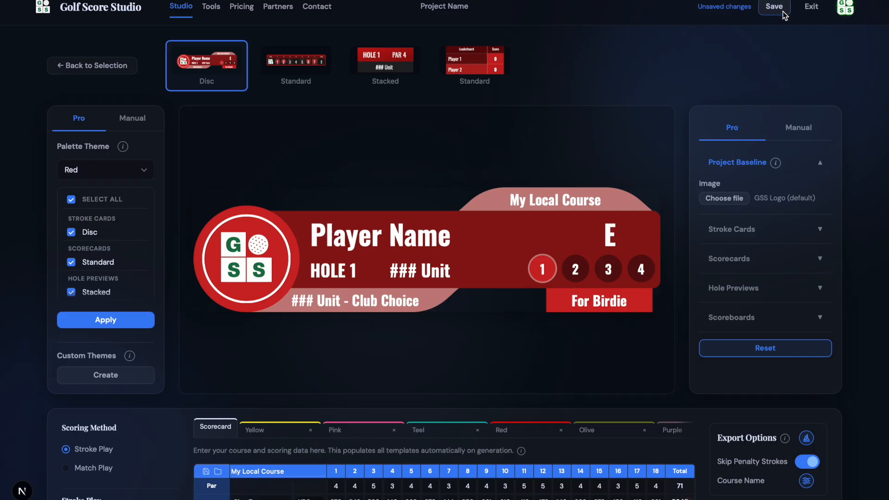
click(813, 10)
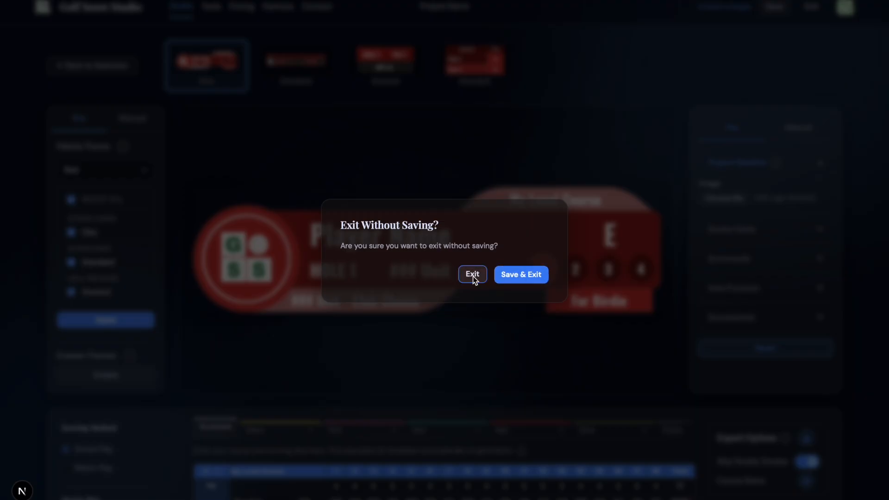
click(513, 276)
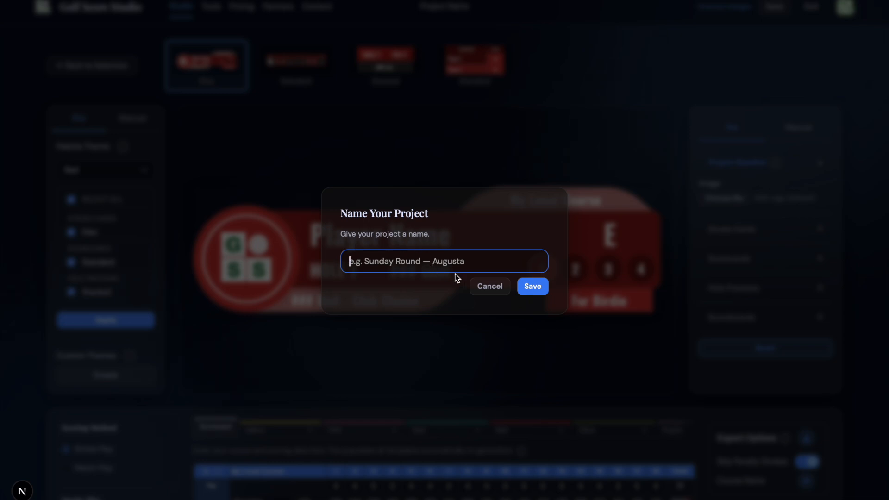
click(487, 286)
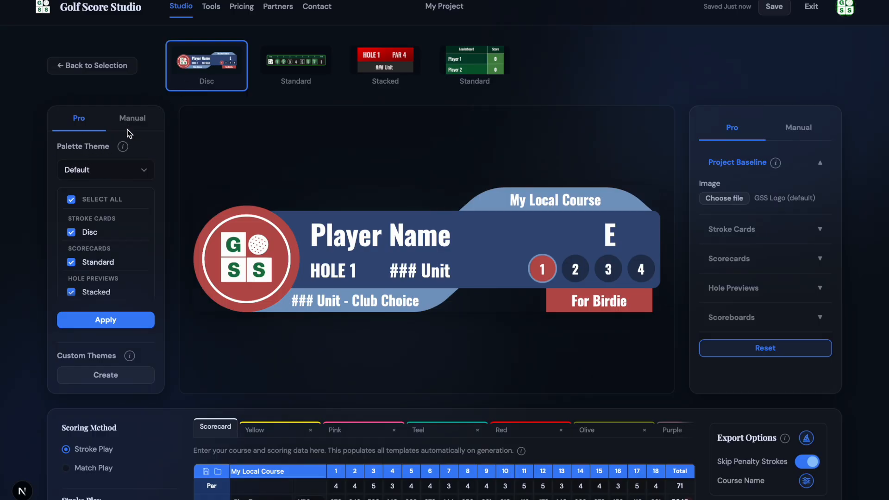
Step: Apply the Red palette theme to all templates in the project
click(135, 175)
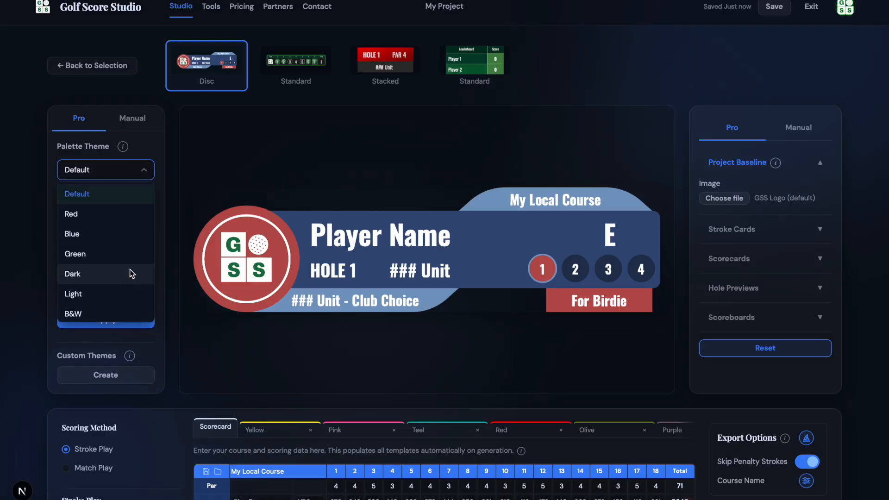
click(119, 214)
scroll(95, 250, down, 3)
scroll(91, 284, up, 3)
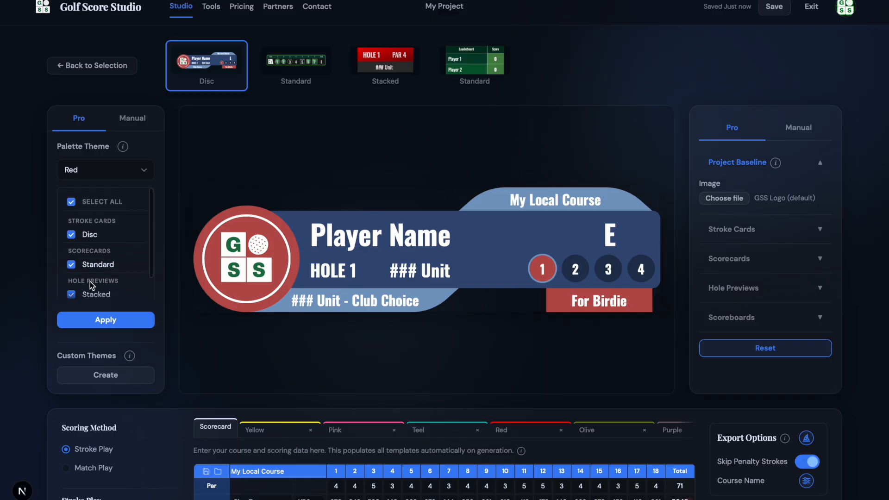
click(109, 319)
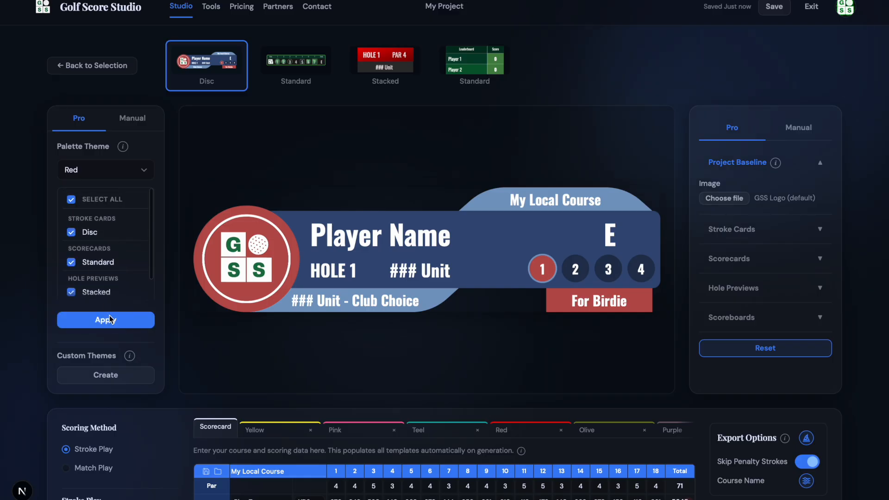
click(109, 318)
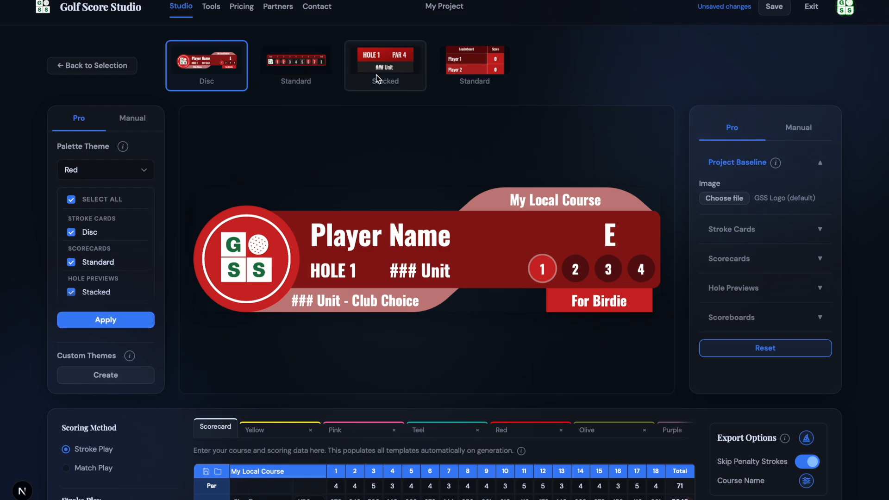
Step: Review the applied theme on the scoreboard, Stacked hole preview, Standard scorecard and Disc stroke card
click(451, 77)
click(400, 74)
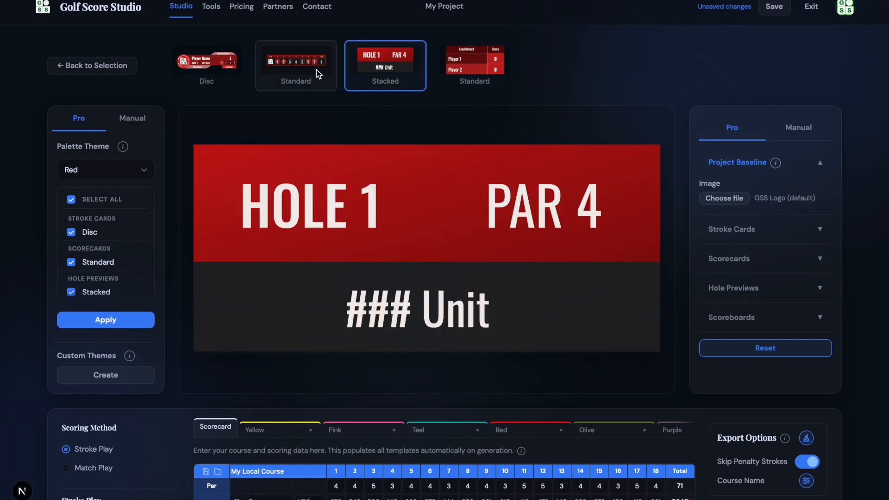
click(320, 74)
click(230, 71)
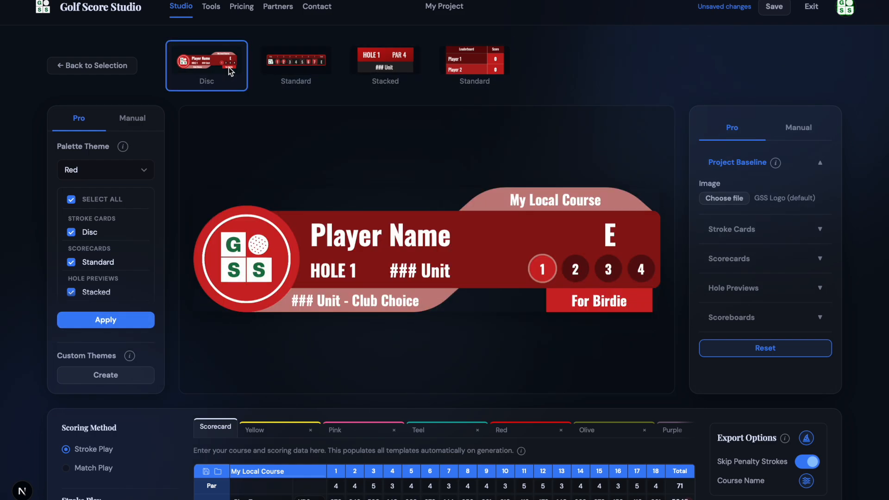
Step: Apply the Green palette theme to all templates in the project
click(139, 170)
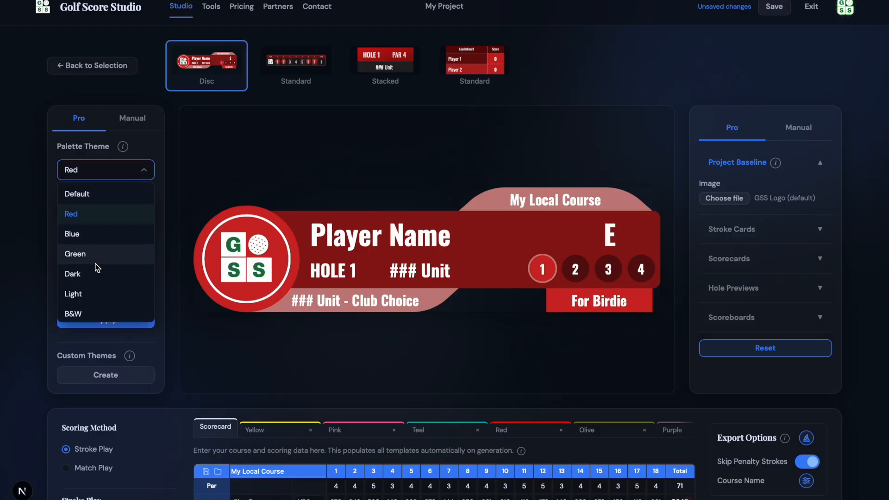
click(90, 245)
click(105, 319)
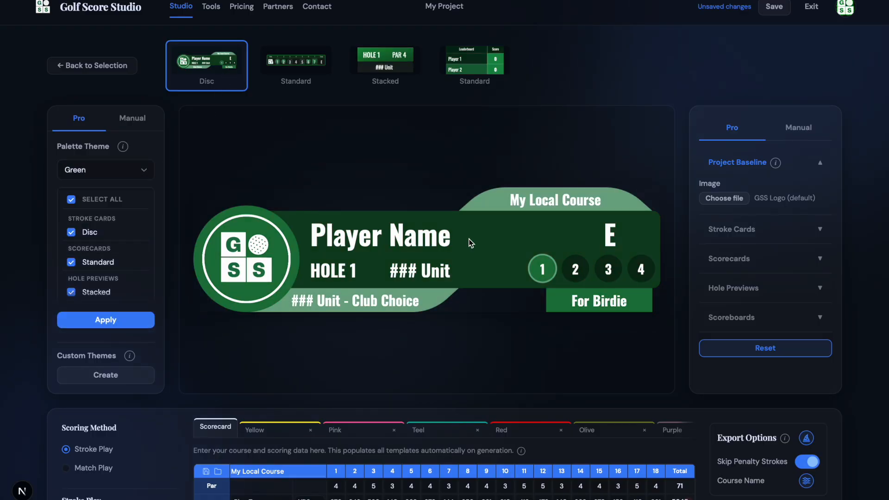
Step: Manually set the Disc stroke card's Primary color to magenta
click(136, 124)
click(72, 156)
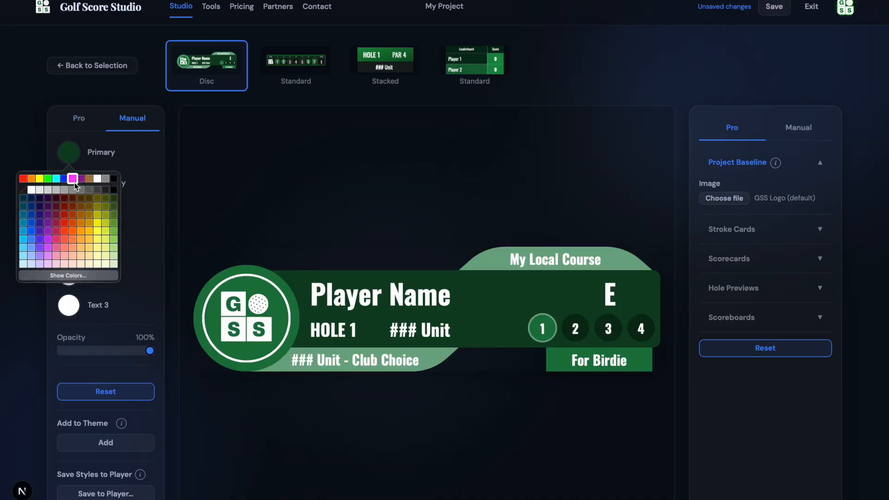
click(74, 183)
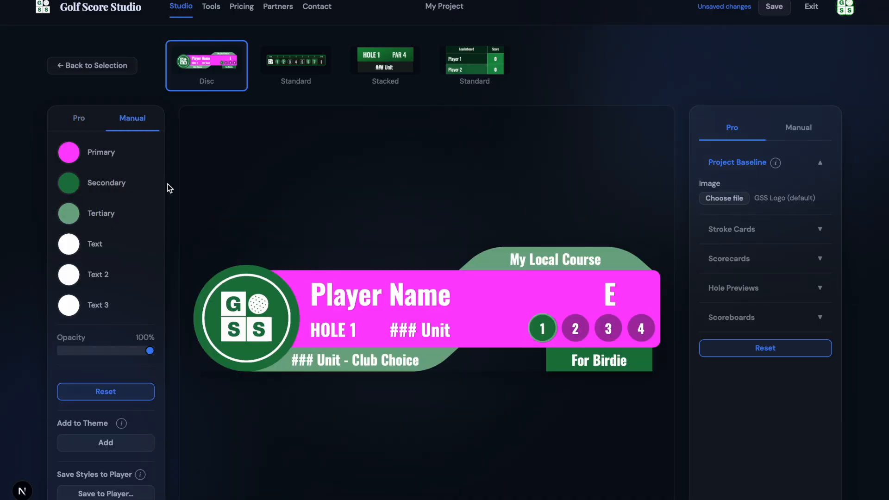
Step: Replace the Disc card's Primary color with the light green sampled from its Club Choice banner using the eyedropper
click(70, 157)
click(80, 277)
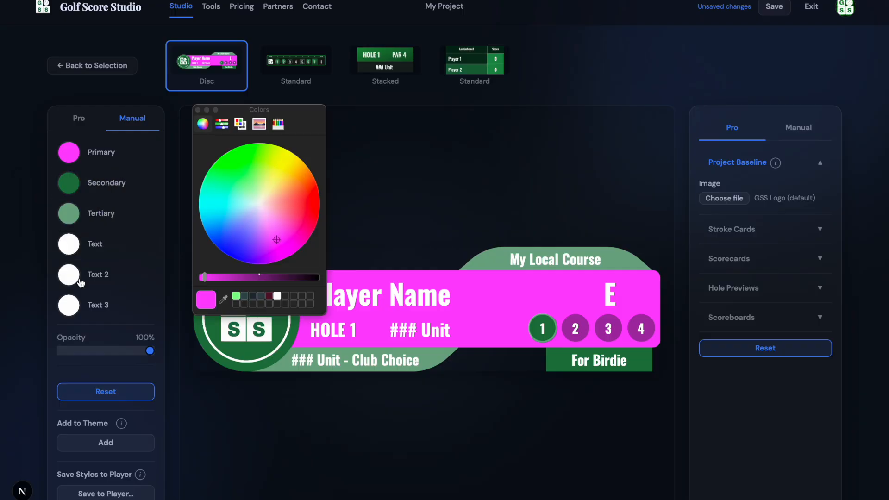
click(224, 301)
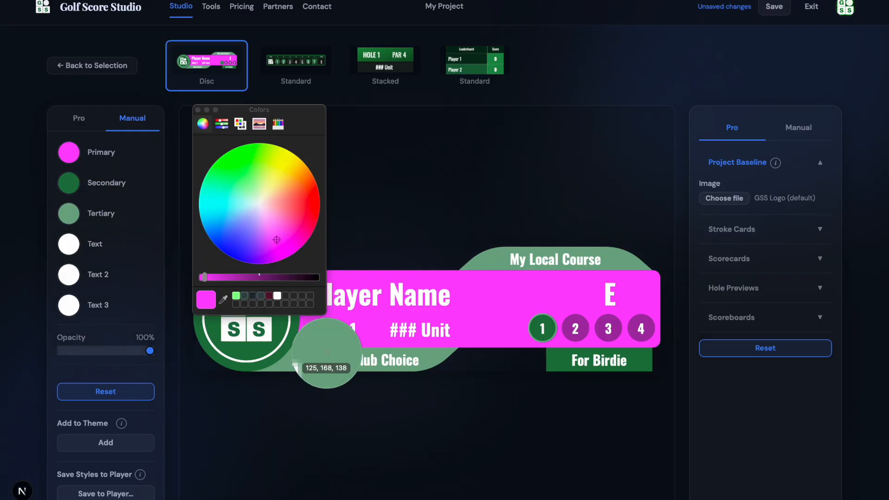
click(289, 366)
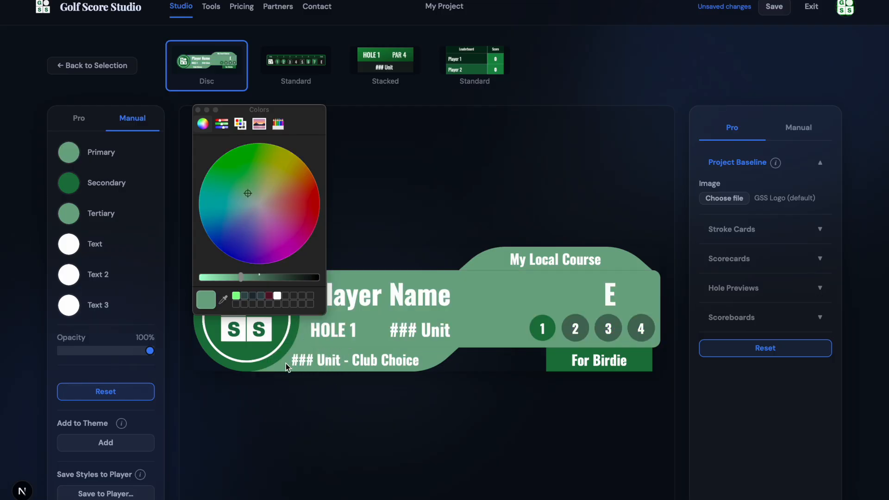
click(364, 215)
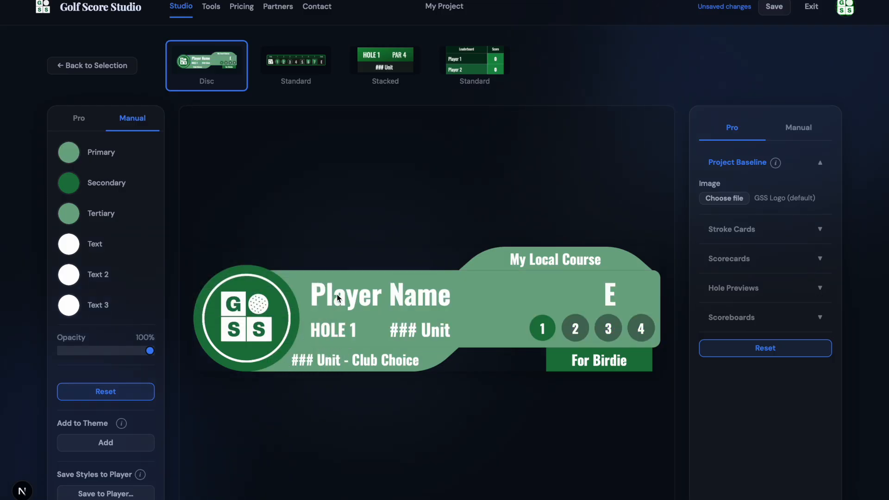
Step: Return to the project-wide palette themes and reapply the Green theme to all templates
click(79, 118)
click(130, 170)
click(89, 256)
click(115, 319)
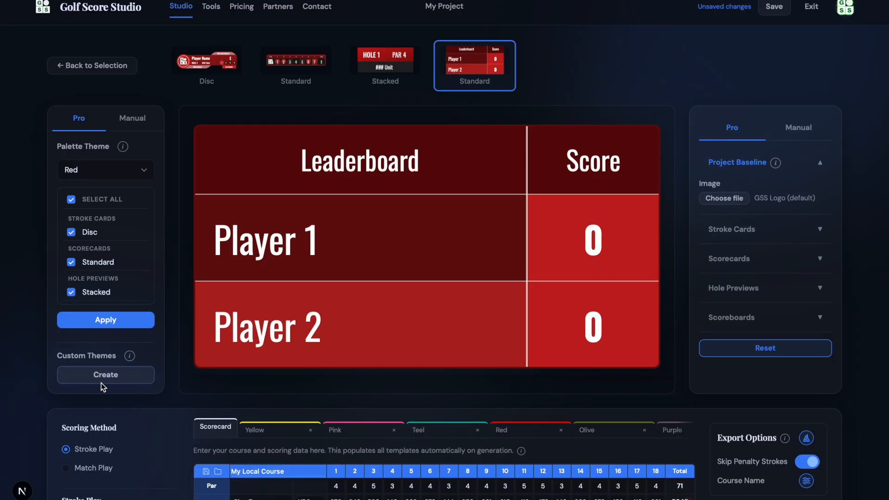
Step: Create a custom theme named My Theme in the first empty slot and close the custom themes list
click(119, 380)
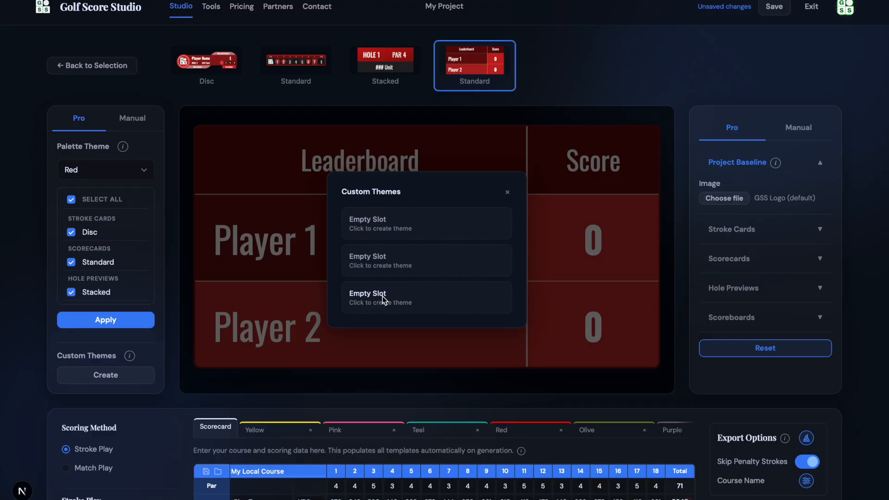
click(394, 226)
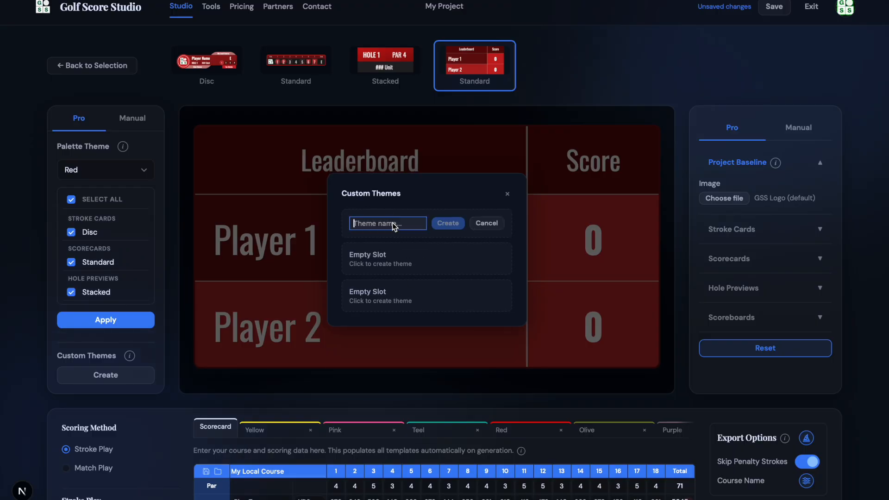
text(My Theme)
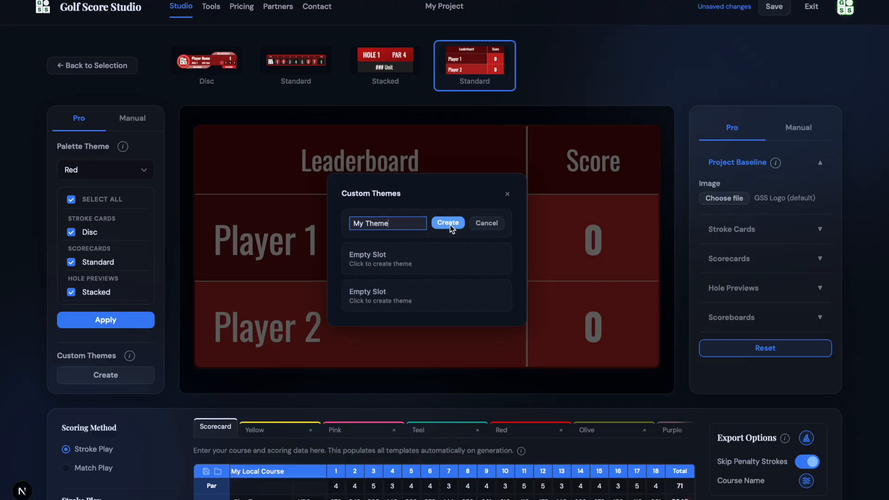
click(448, 224)
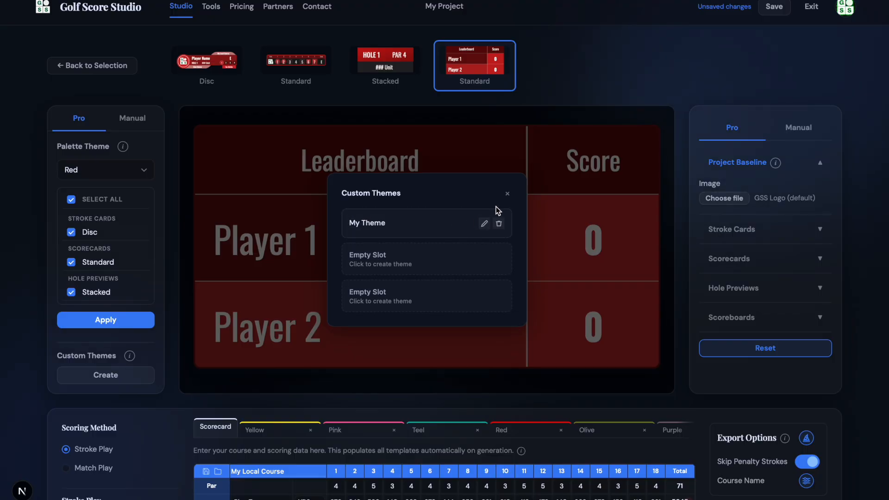
click(507, 195)
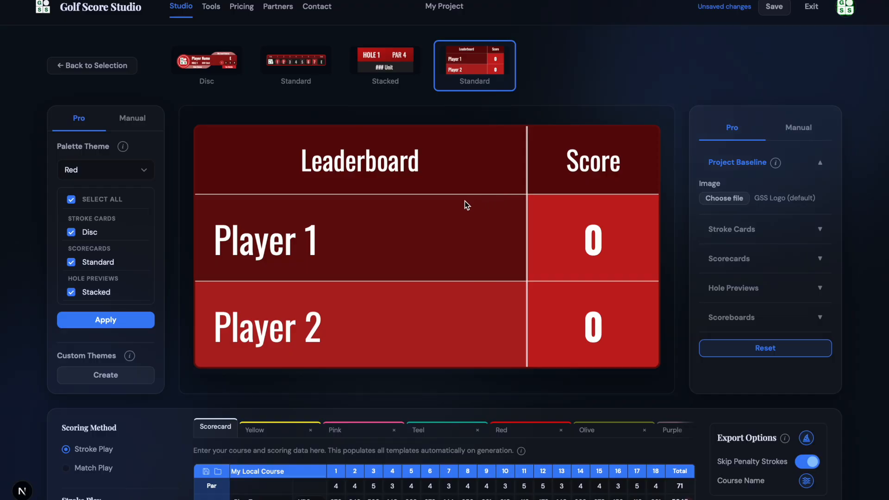
Step: Add the Standard scoreboard's manual styles, with yellow header, blue and orange player rows and green score cells, to My Theme
click(133, 119)
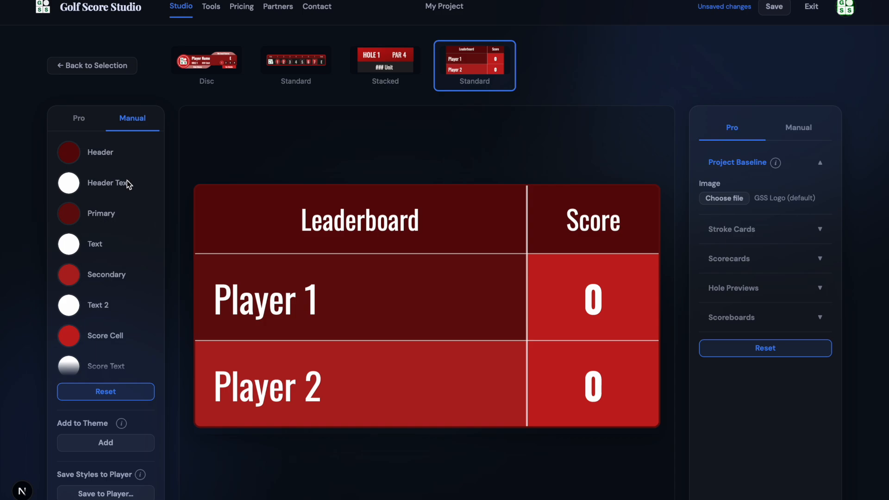
scroll(126, 185, down, 3)
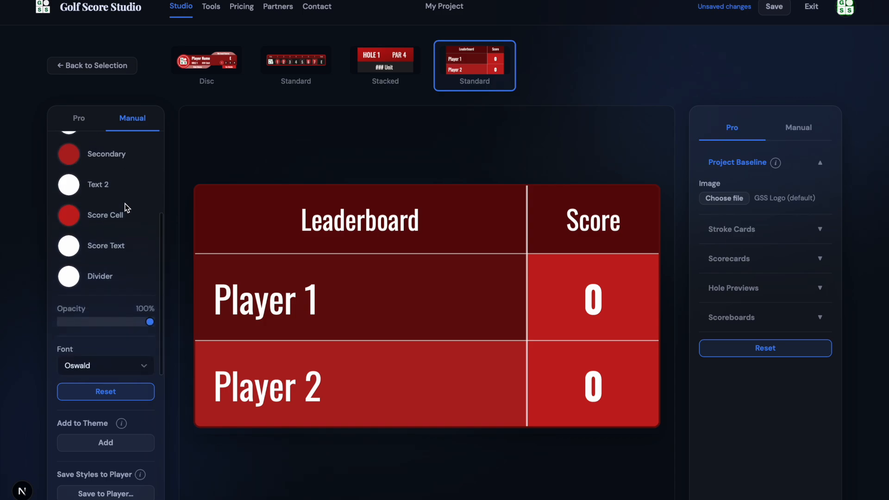
scroll(128, 357, down, 1)
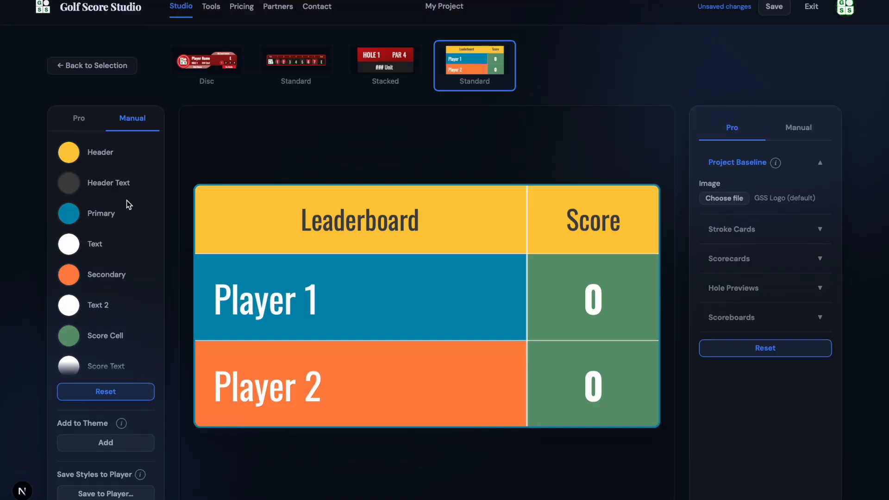
scroll(135, 240, down, 2)
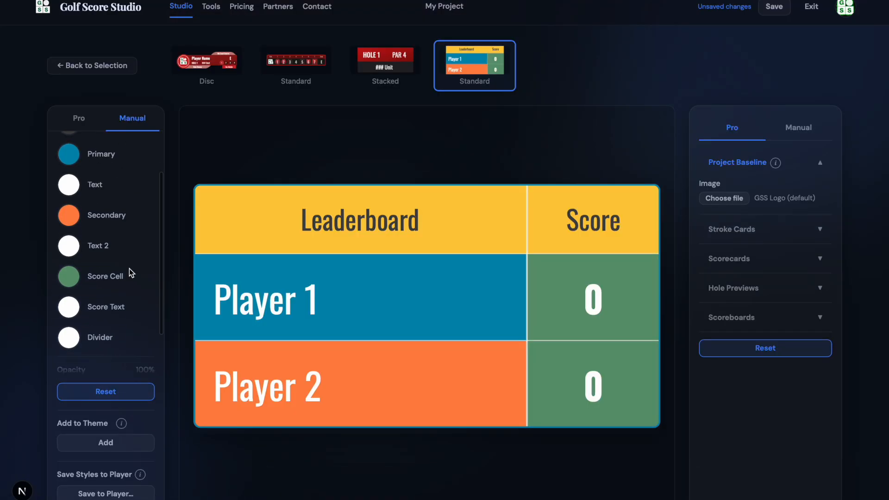
click(129, 441)
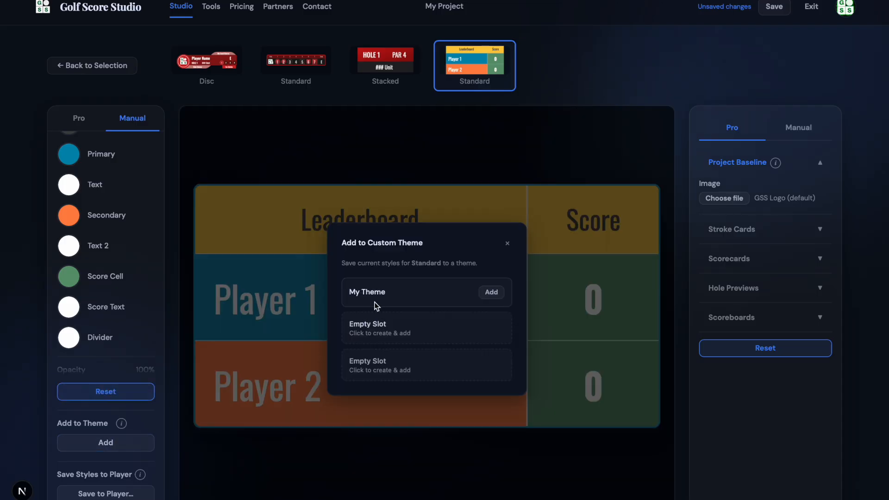
click(491, 292)
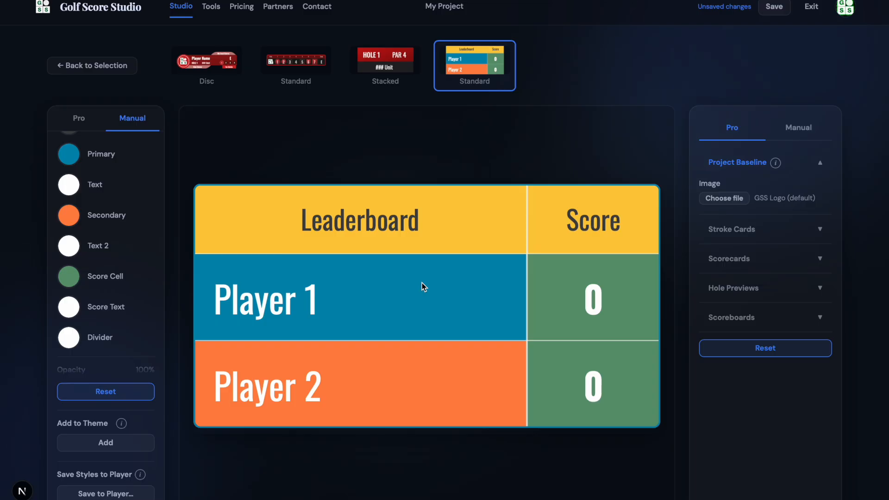
Step: Return to the project-wide palette themes and apply the Default theme to all templates
click(78, 118)
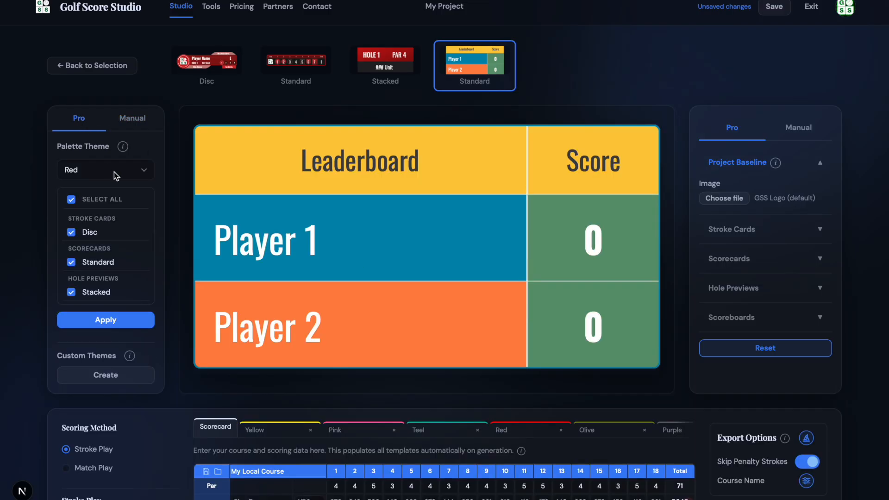
click(113, 172)
click(165, 142)
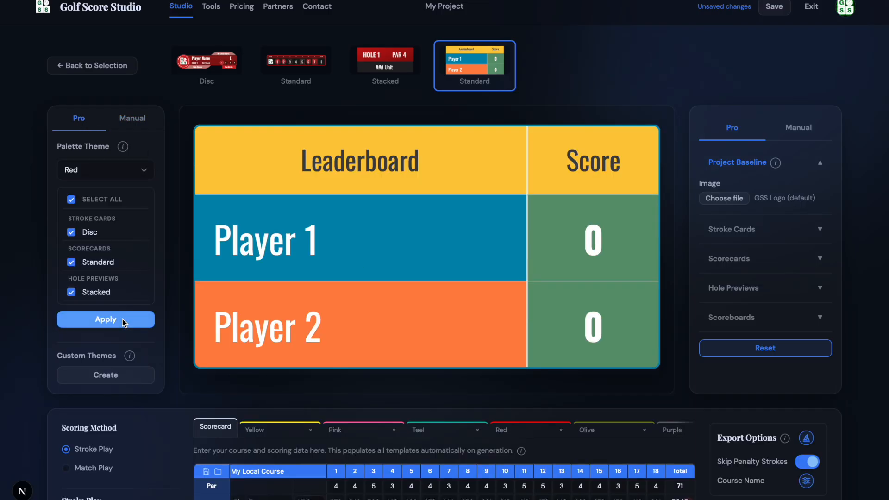
click(123, 173)
click(103, 239)
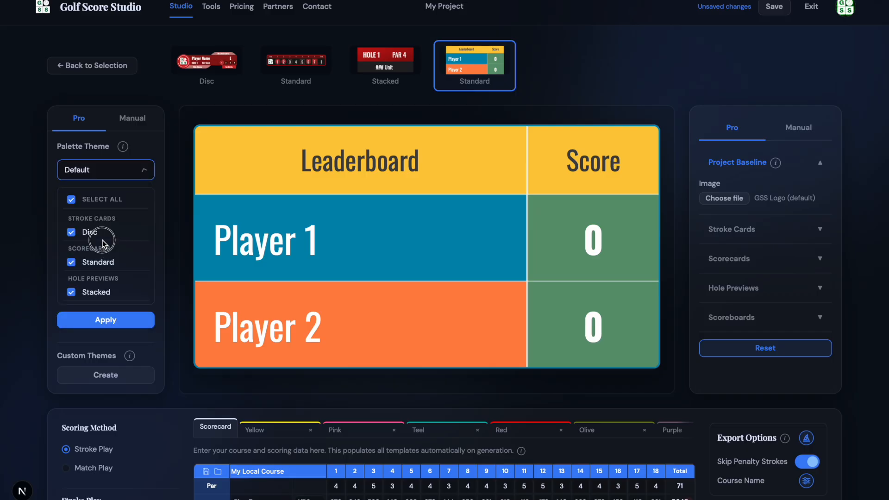
click(112, 319)
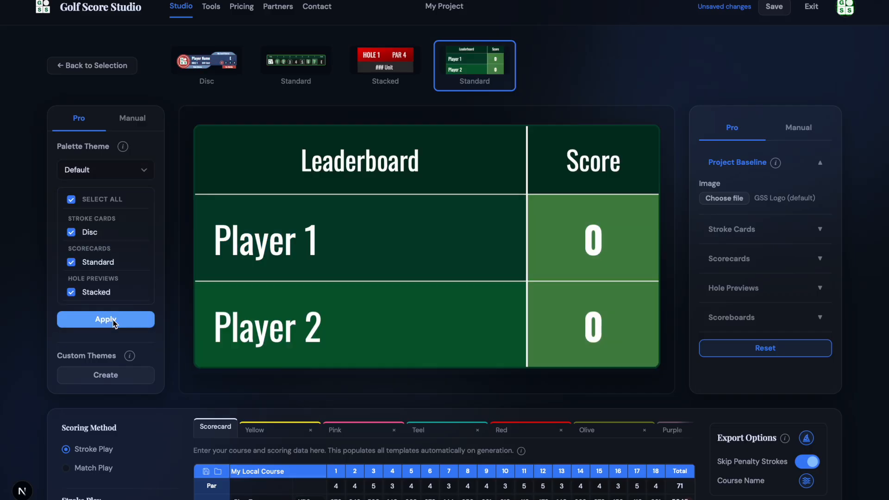
Step: Apply the custom palette theme My Theme to the Standard scoreboard
click(132, 171)
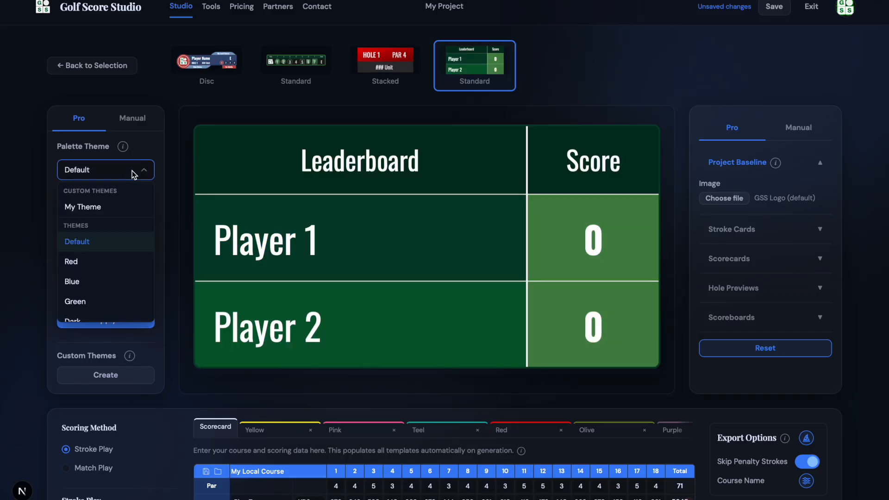
click(79, 208)
scroll(111, 223, down, 2)
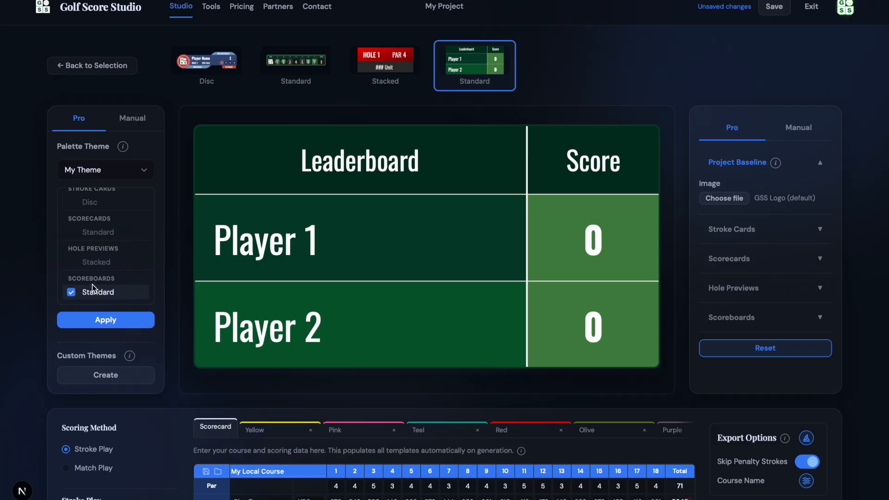
click(117, 325)
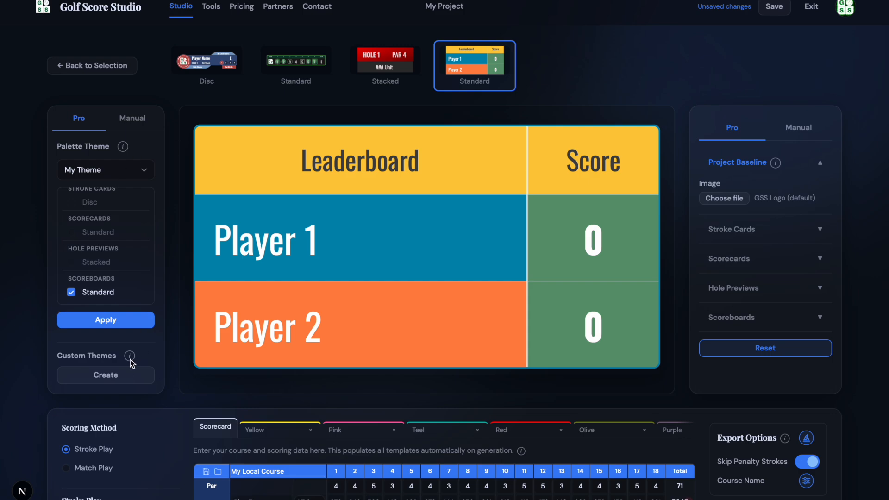
Step: Inspect the templates stored in My Theme, decline the removal of SB-Standard, and close the custom themes list
click(124, 376)
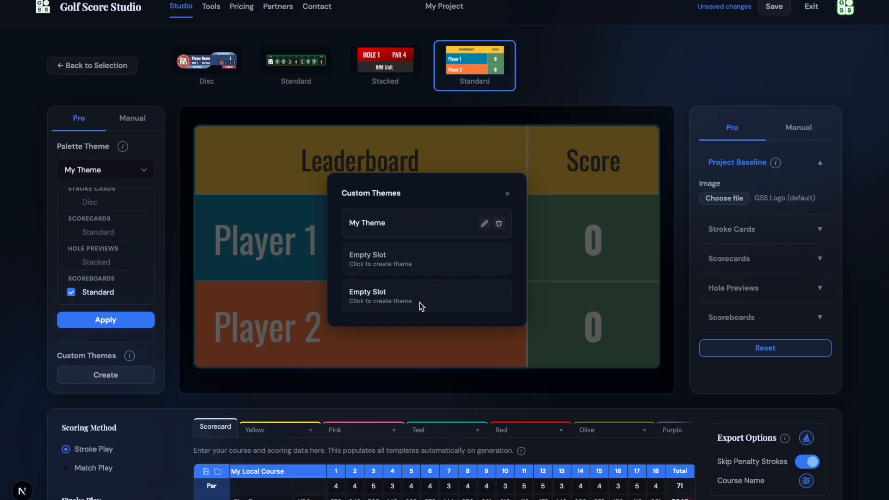
click(484, 224)
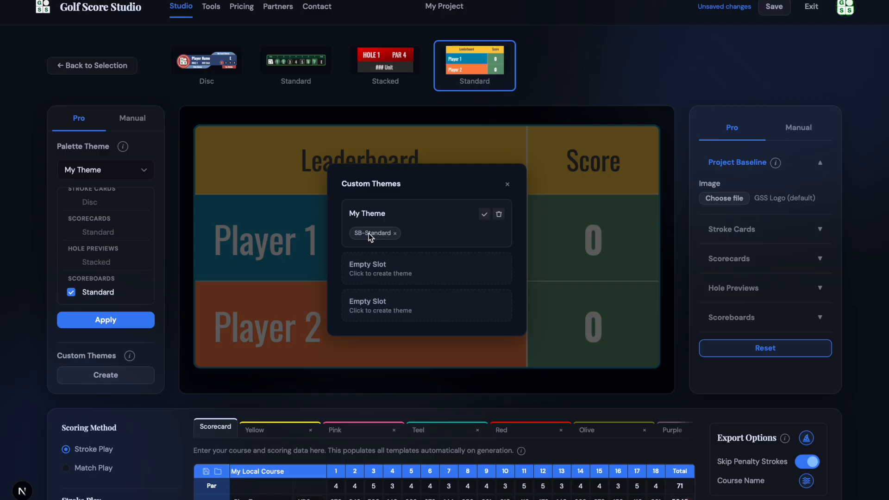
click(394, 234)
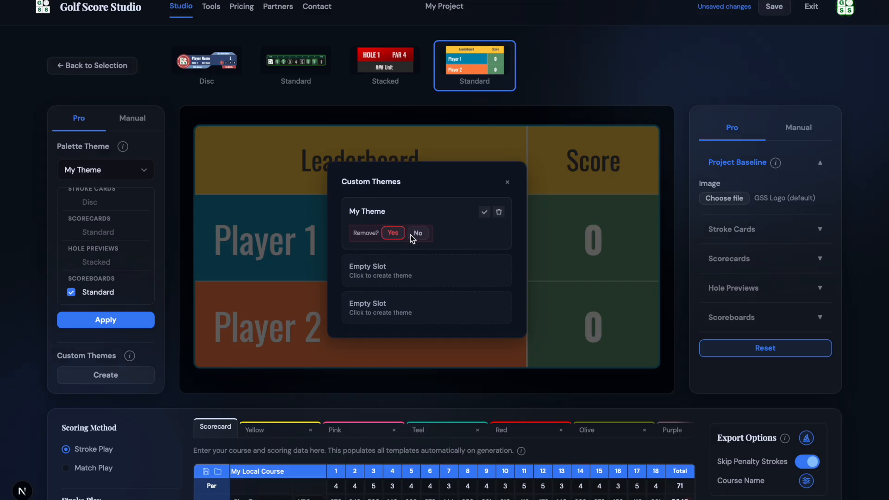
click(417, 234)
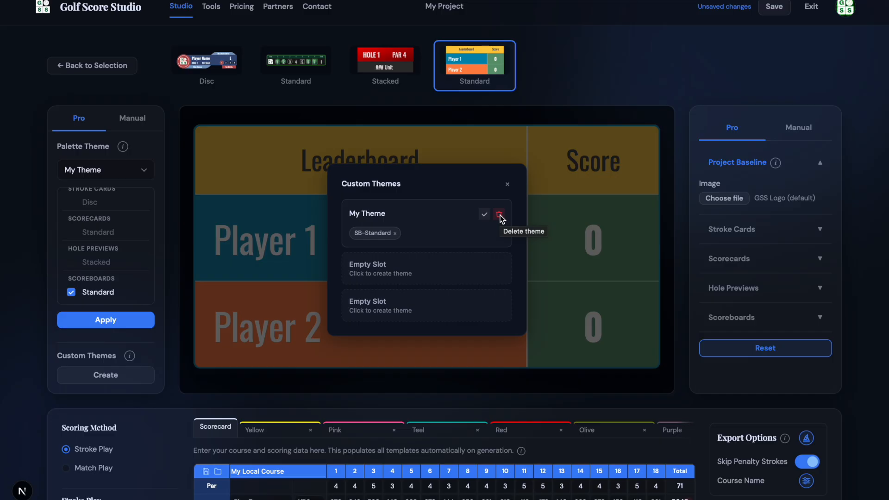
click(506, 184)
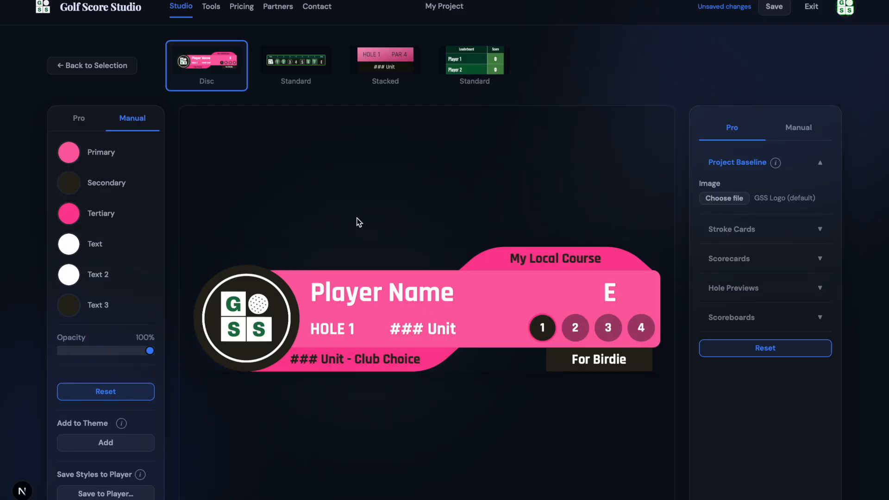
Step: Examine the Pink player's scorecard and Saved Styles section below the Disc card preview
scroll(359, 222, down, 5)
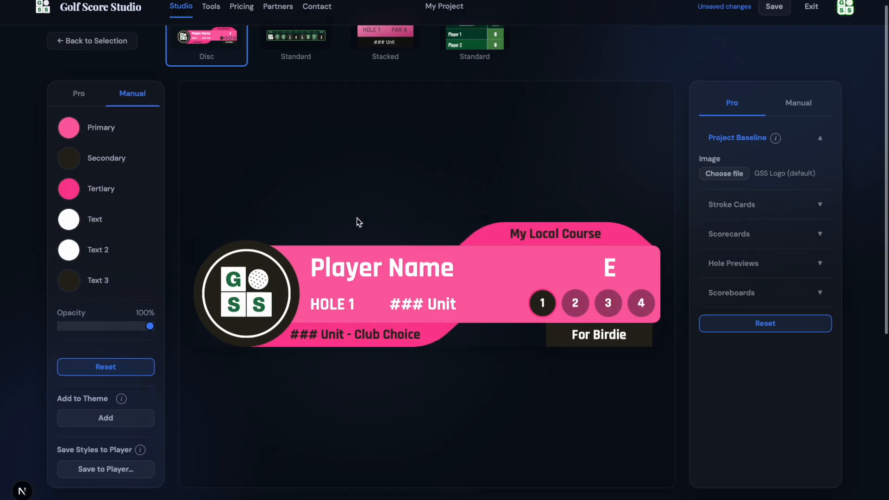
scroll(359, 222, down, 3)
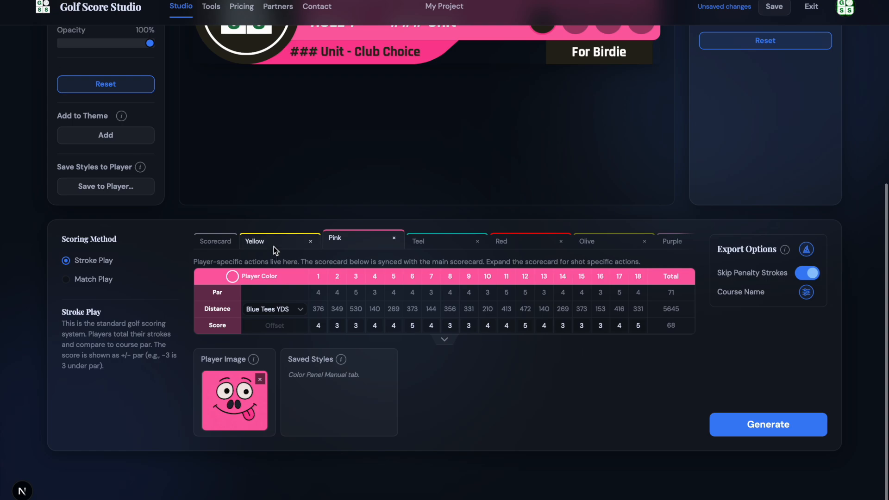
click(273, 246)
click(330, 245)
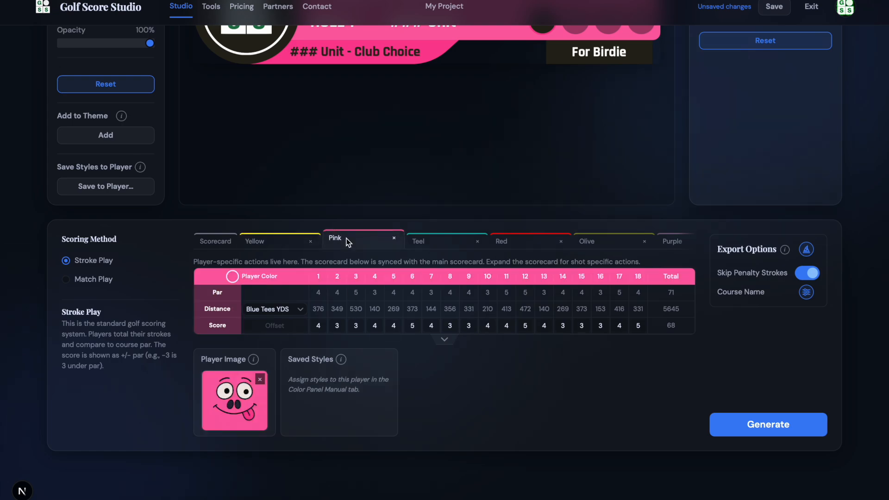
click(313, 359)
drag(313, 358, 336, 359)
click(350, 358)
scroll(330, 390, up, 5)
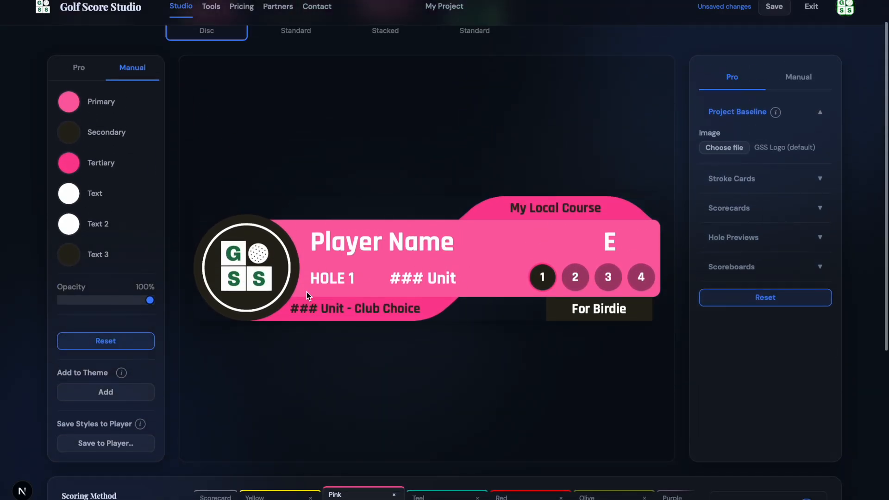
Step: Save the Disc stroke card's pink styles to the Pink player only, leaving Teel and Red unassigned
click(111, 443)
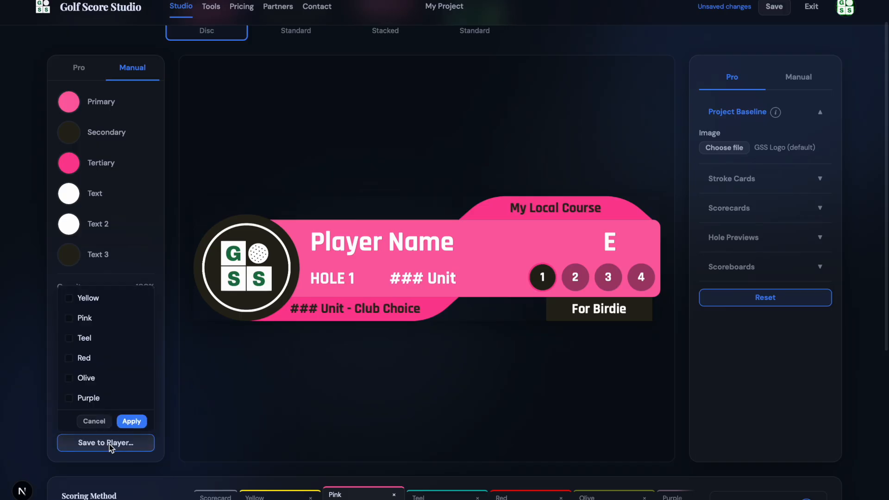
click(88, 320)
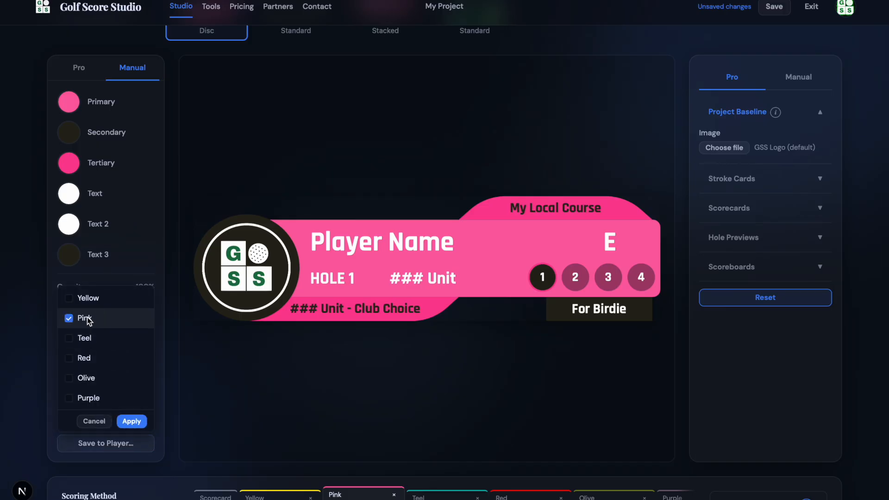
click(74, 324)
click(74, 345)
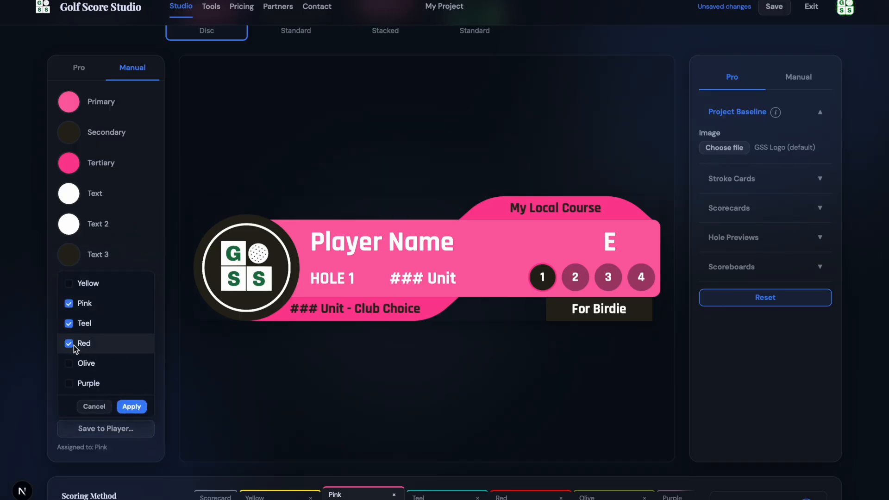
click(70, 323)
click(69, 343)
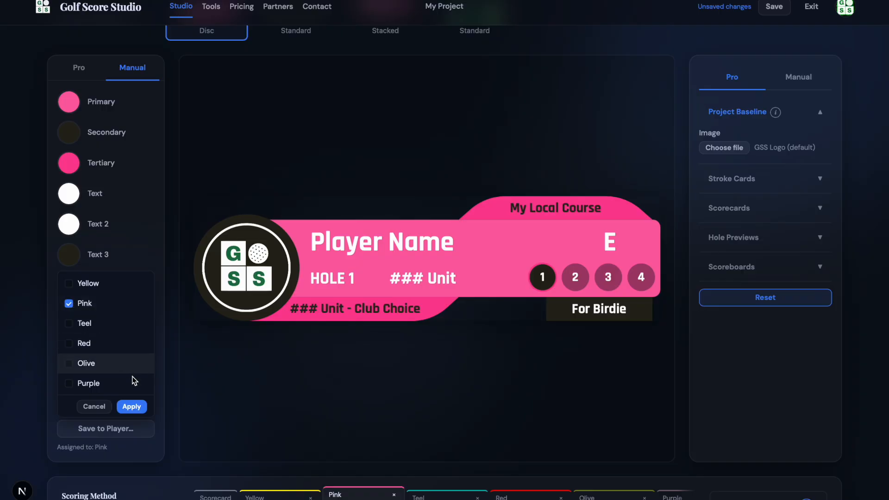
click(135, 407)
Step: Review the Disc stroke card style saved for the Pink player, including its Remove and Load options
scroll(261, 370, down, 5)
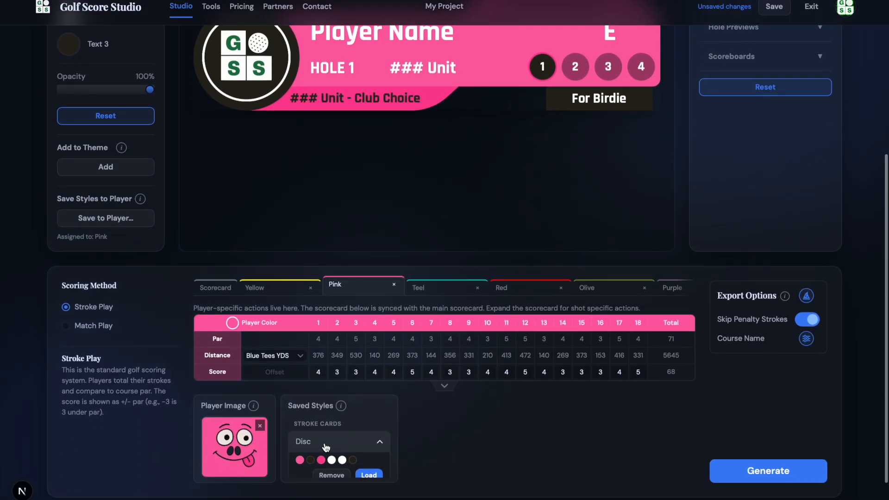
click(377, 444)
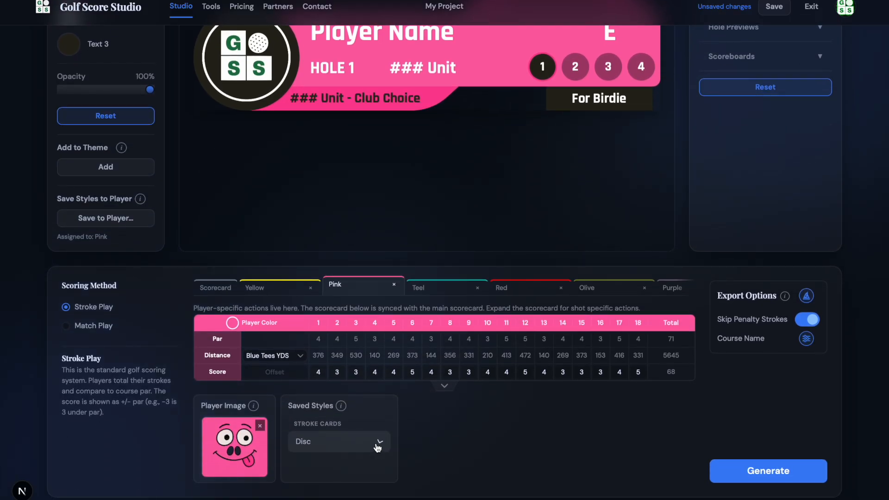
click(380, 444)
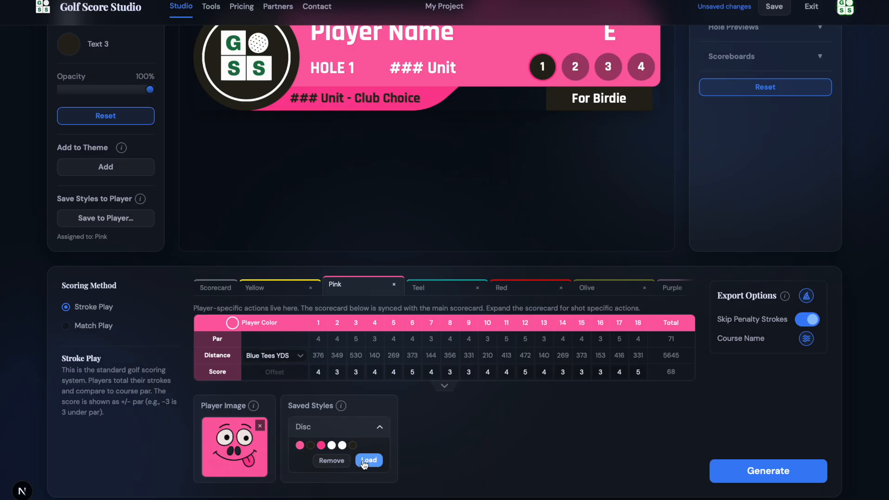
click(381, 431)
Step: Save the Stacked hole preview's pink styles to the Pink player
scroll(366, 421, up, 5)
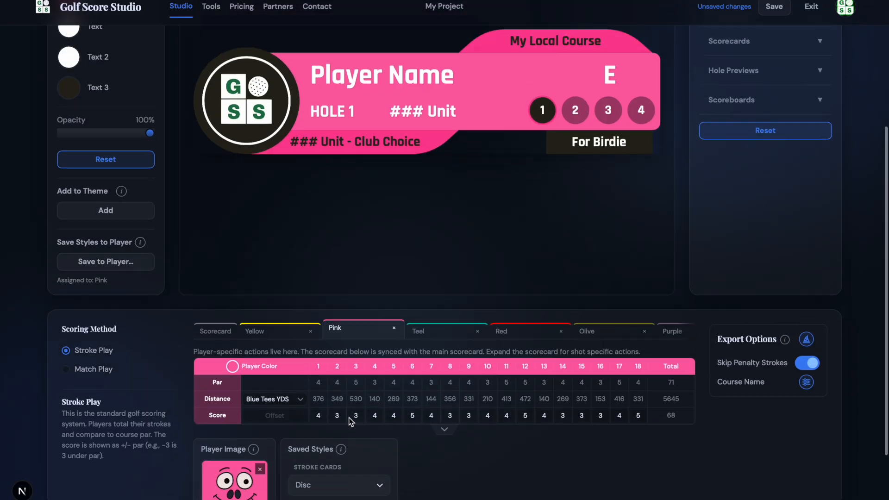
scroll(381, 96, up, 1)
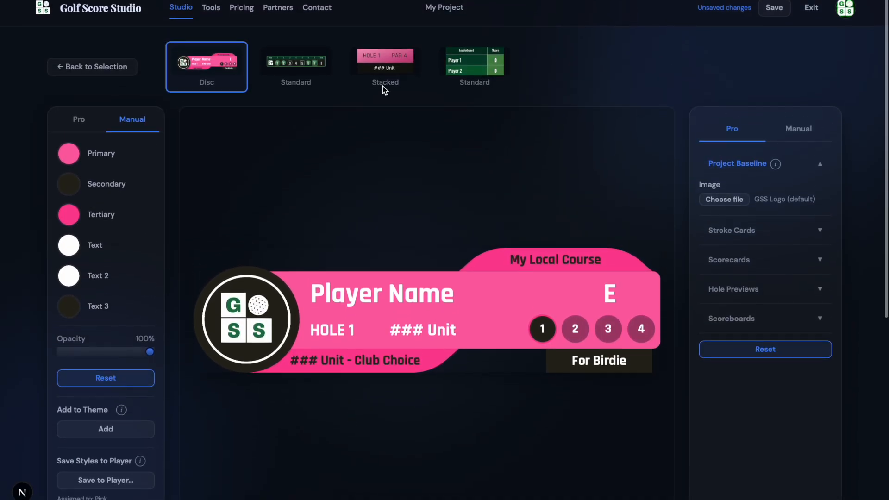
click(383, 92)
scroll(232, 186, down, 1)
scroll(231, 186, down, 1)
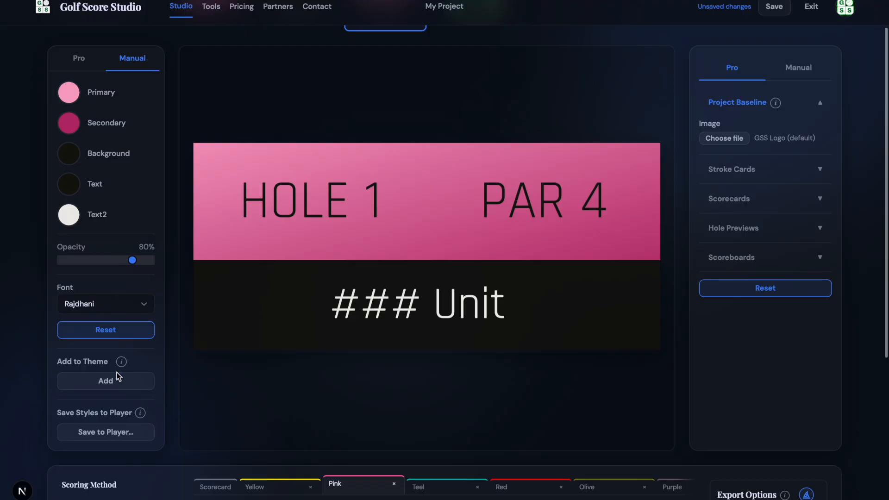
click(106, 434)
click(94, 307)
click(132, 409)
Step: Review the Stacked hole preview style alongside the Disc style in the Pink player's Saved Styles
scroll(238, 413, down, 5)
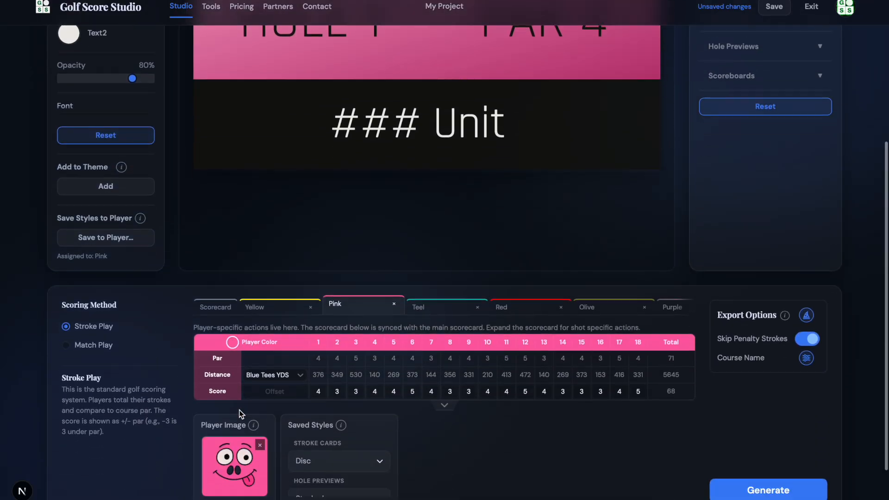
scroll(355, 429, down, 1)
scroll(358, 428, down, 2)
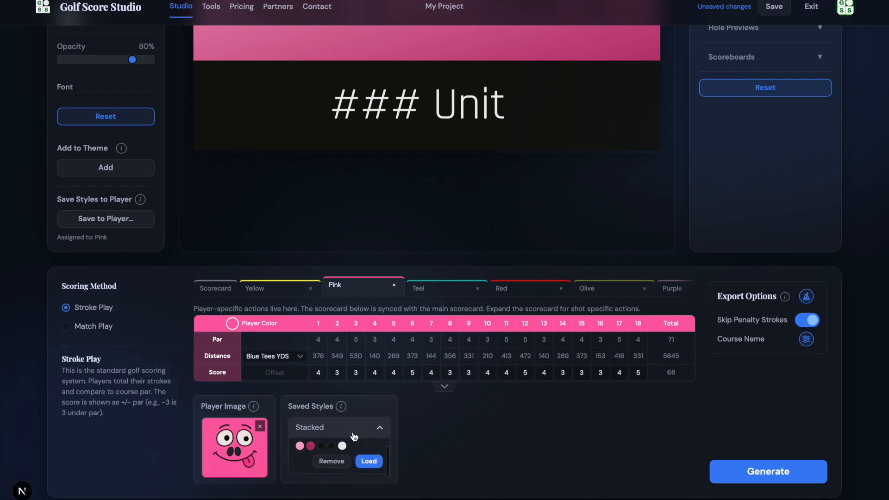
scroll(378, 442, up, 2)
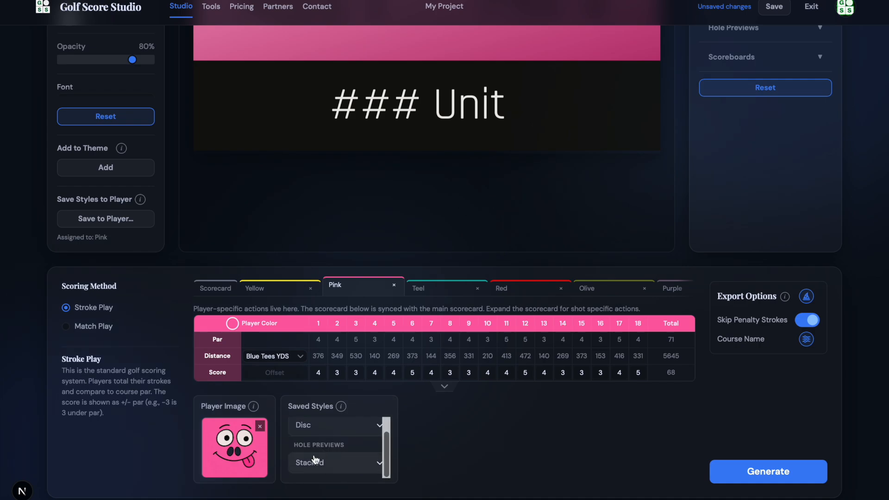
Step: Load the Disc stroke card style from the Pink player's Saved Styles into the template preview
scroll(341, 460, up, 1)
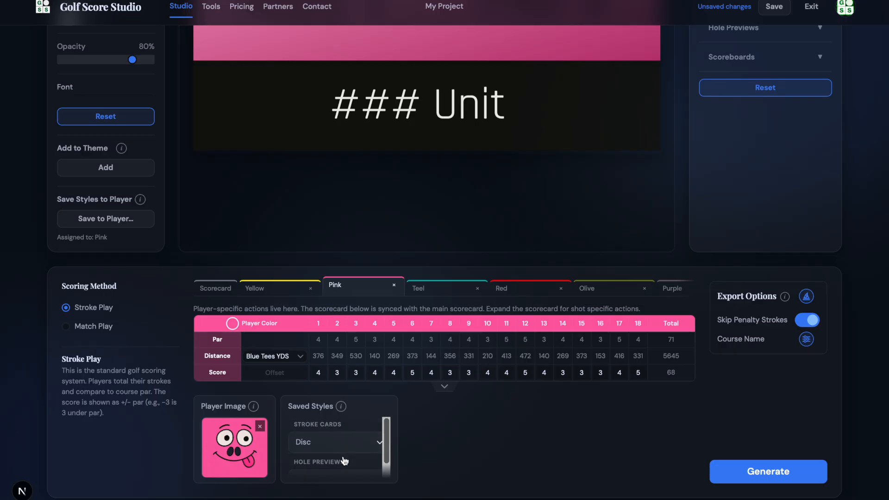
click(366, 446)
scroll(352, 442, down, 1)
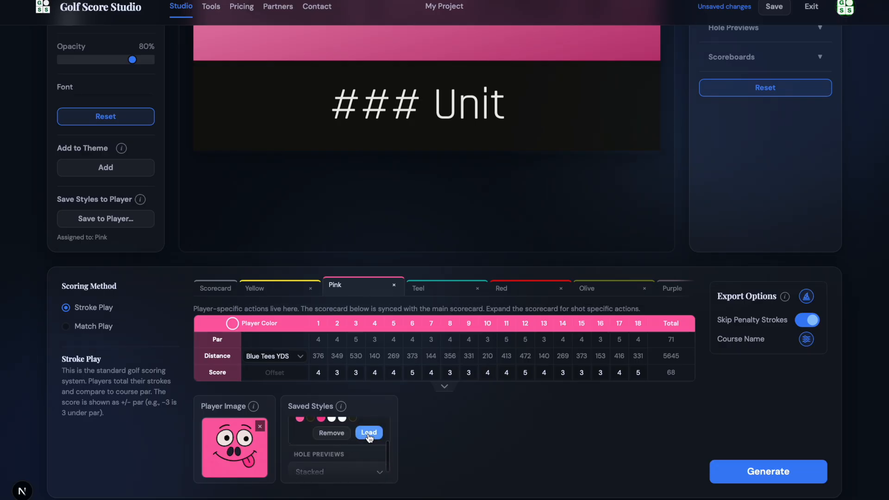
click(369, 435)
scroll(384, 253, up, 4)
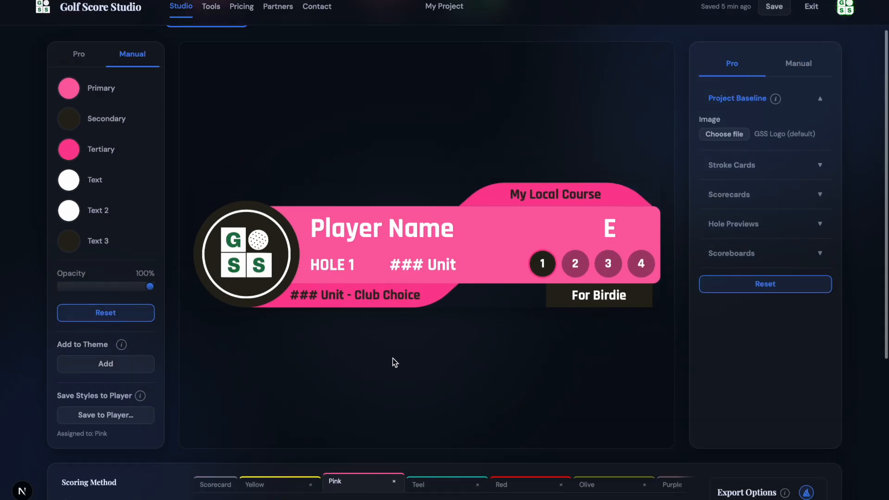
Step: Compare the Saved Styles of the Yellow, Pink and Teel players with the Disc stroke card preview
scroll(393, 361, down, 4)
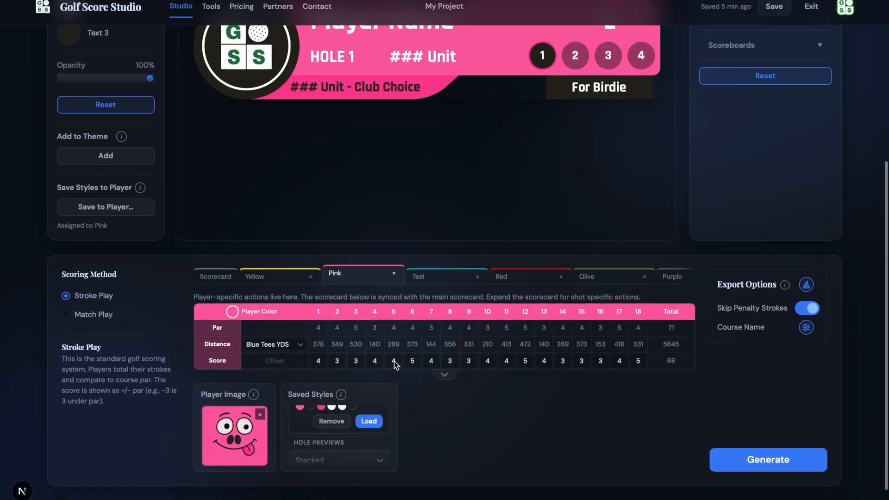
click(425, 271)
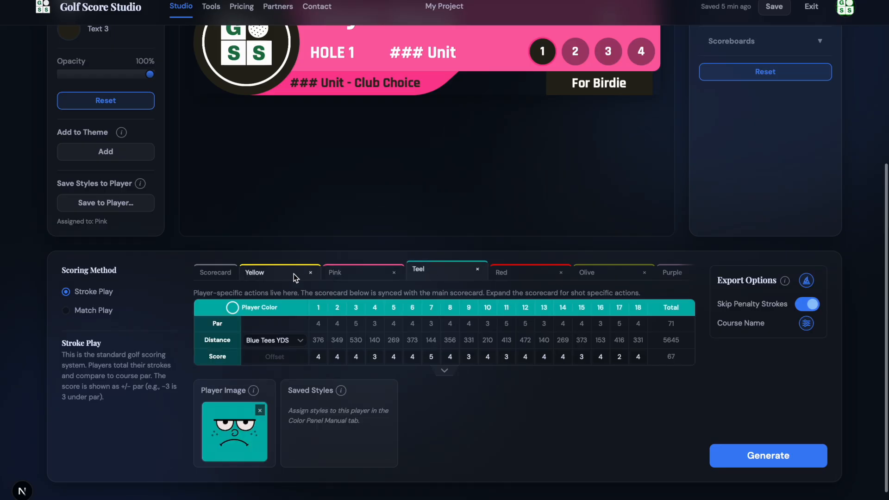
click(296, 274)
click(343, 273)
click(435, 272)
click(362, 272)
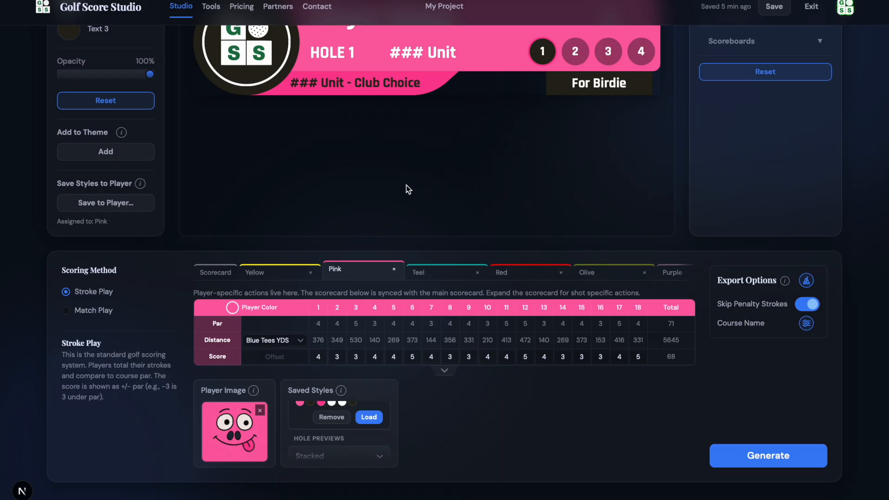
scroll(407, 185, up, 2)
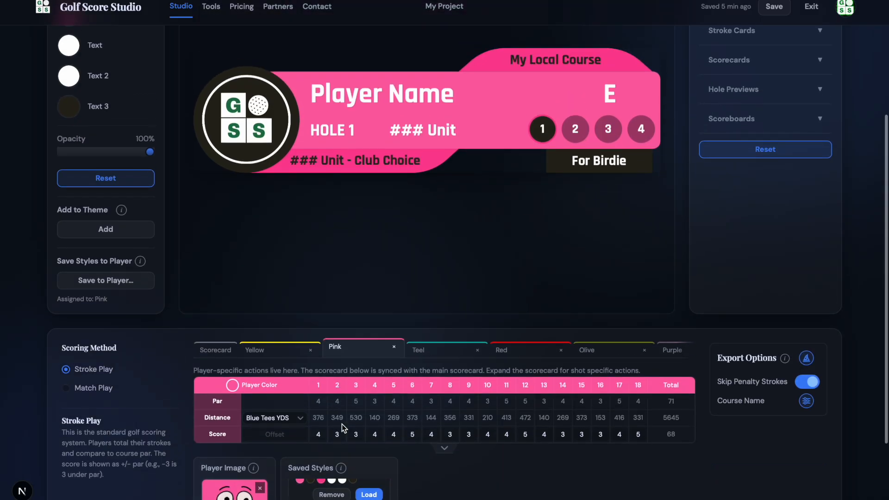
scroll(349, 461, down, 2)
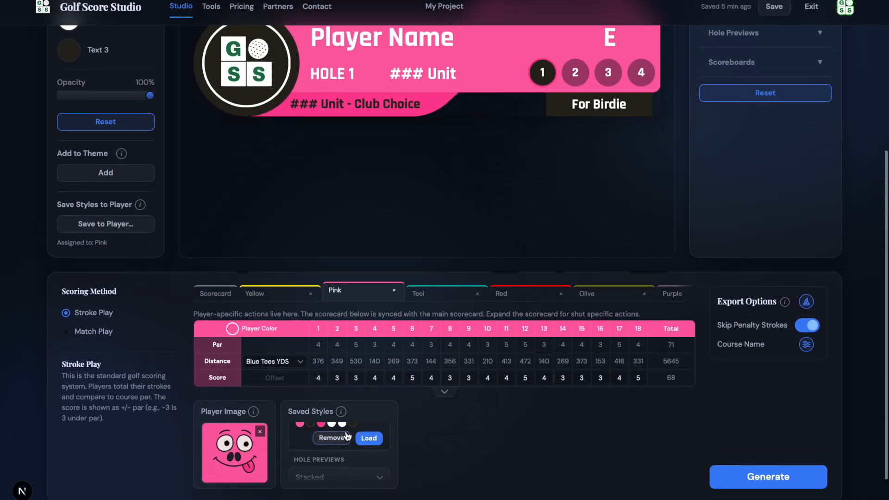
scroll(361, 444, up, 2)
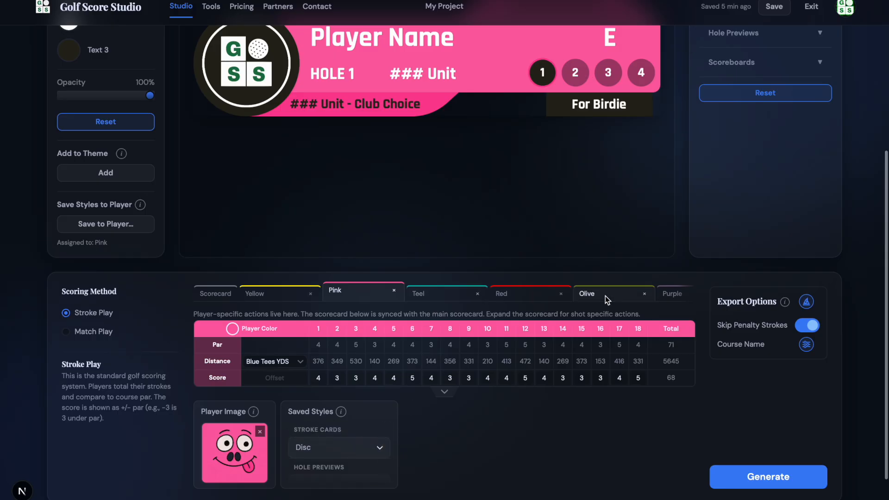
Step: Apply the Default palette theme to the Disc, Standard and Stacked templates
scroll(460, 218, up, 3)
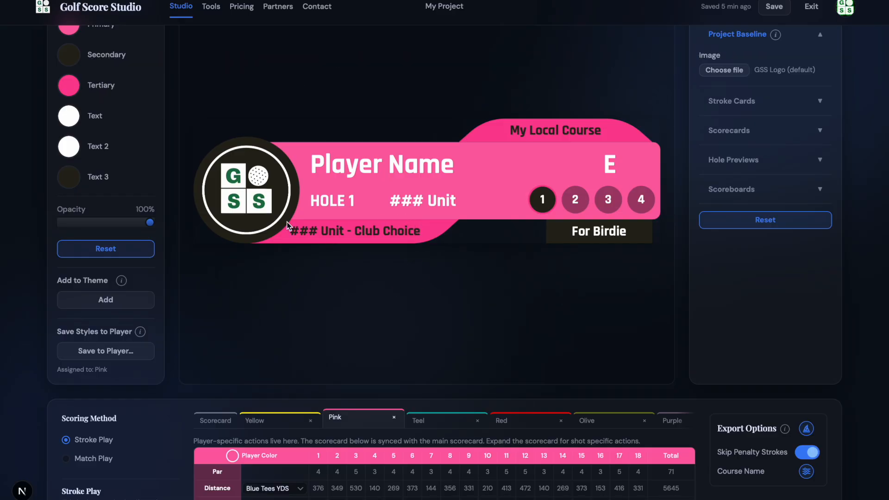
scroll(258, 222, up, 3)
click(79, 92)
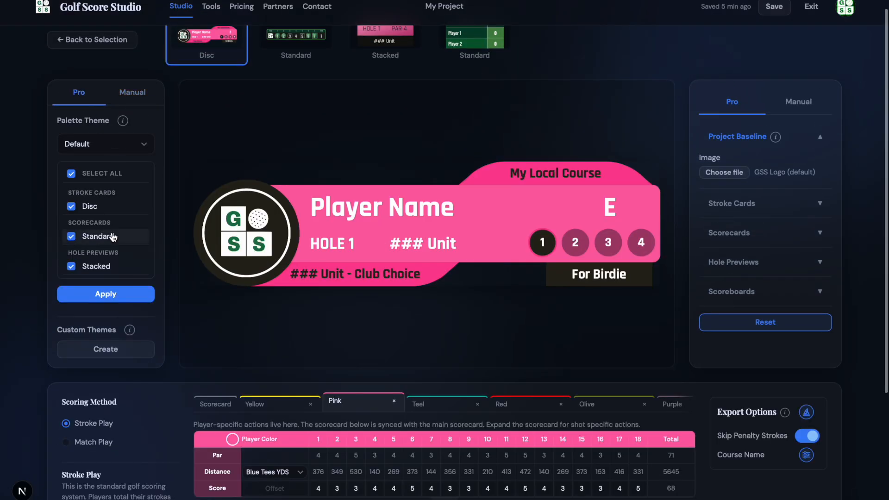
click(116, 294)
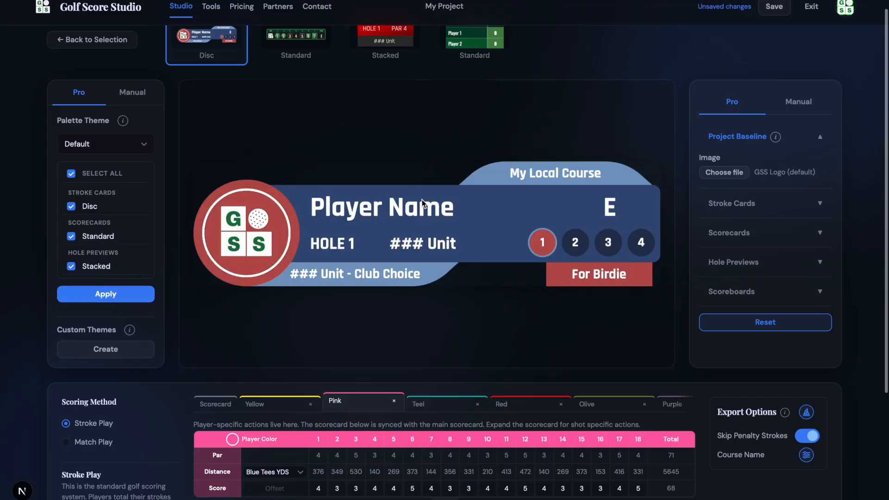
scroll(422, 203, down, 3)
scroll(445, 219, down, 1)
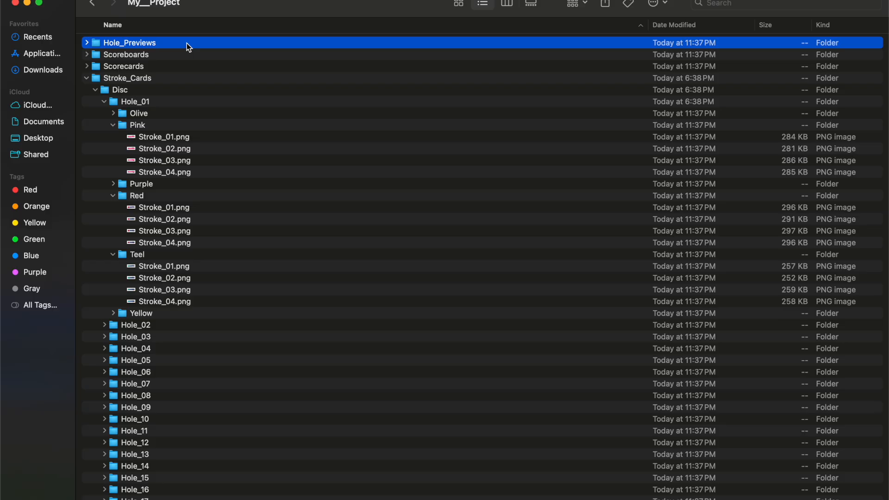
Step: In Finder, open the Stroke_01.png images of Red and Teel from the Disc stroke cards' Hole_01 folder for comparison
click(162, 79)
click(162, 92)
click(166, 102)
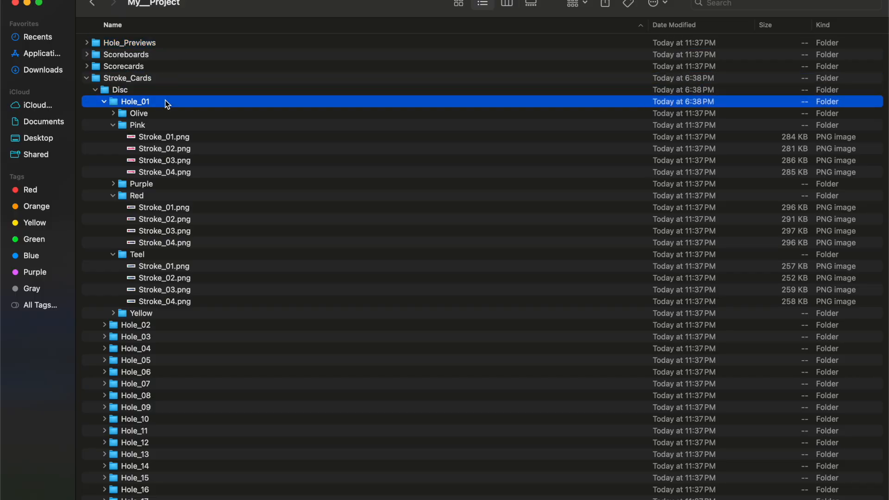
double_click(173, 209)
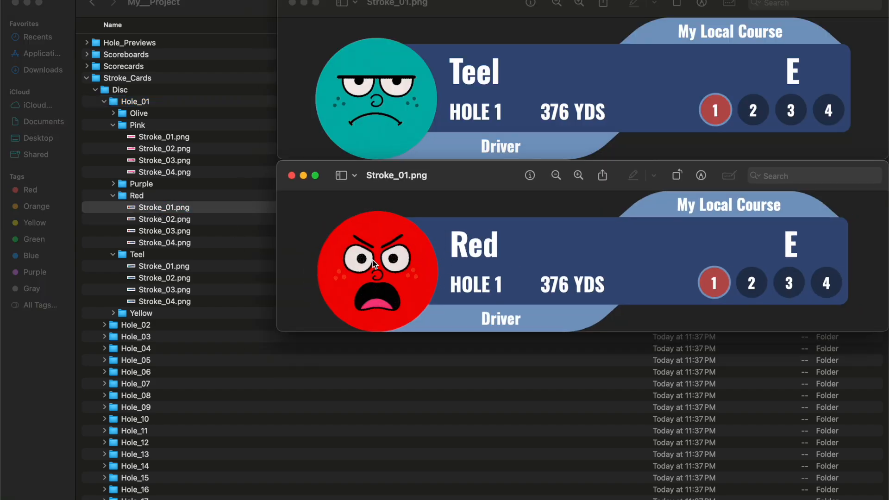
click(170, 265)
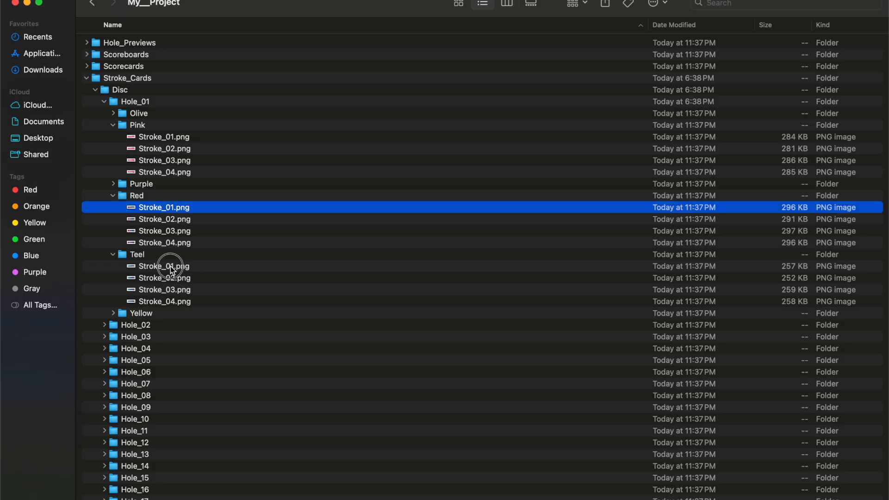
double_click(170, 265)
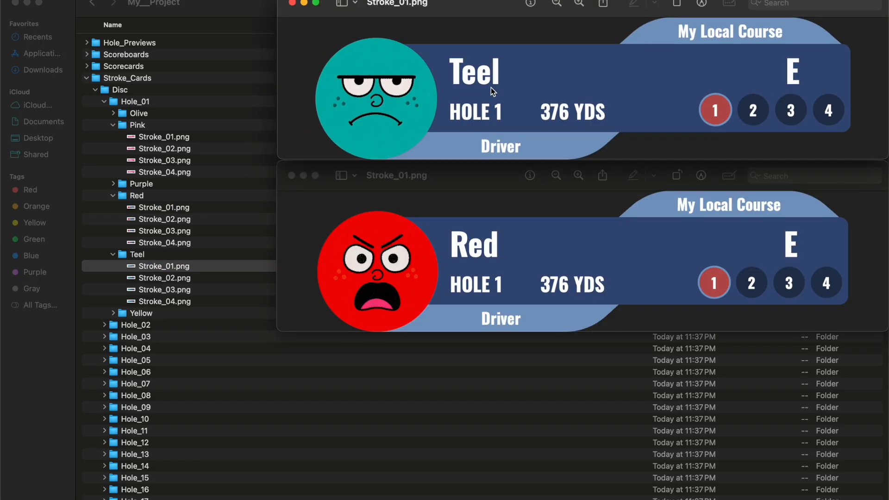
Step: Open Pink's Stroke_01.png for Hole_01 and place its window below the Teel card to compare the styles
click(165, 138)
double_click(166, 137)
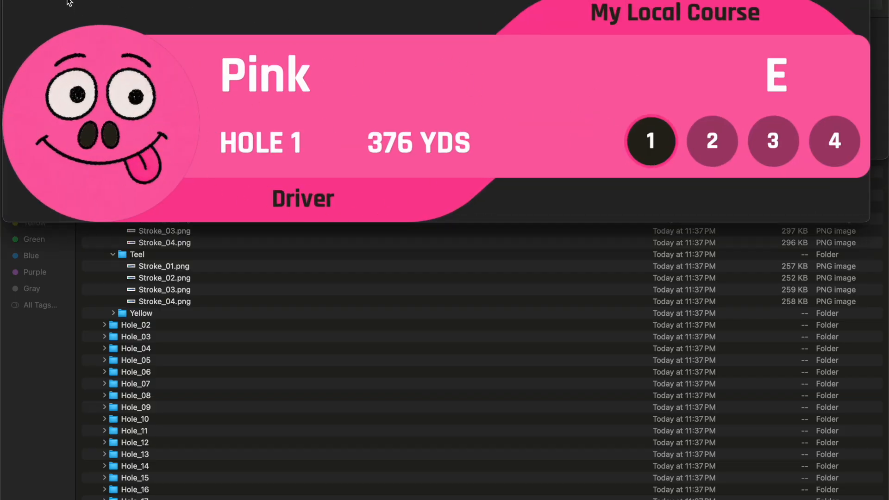
drag(210, 0, 238, 215)
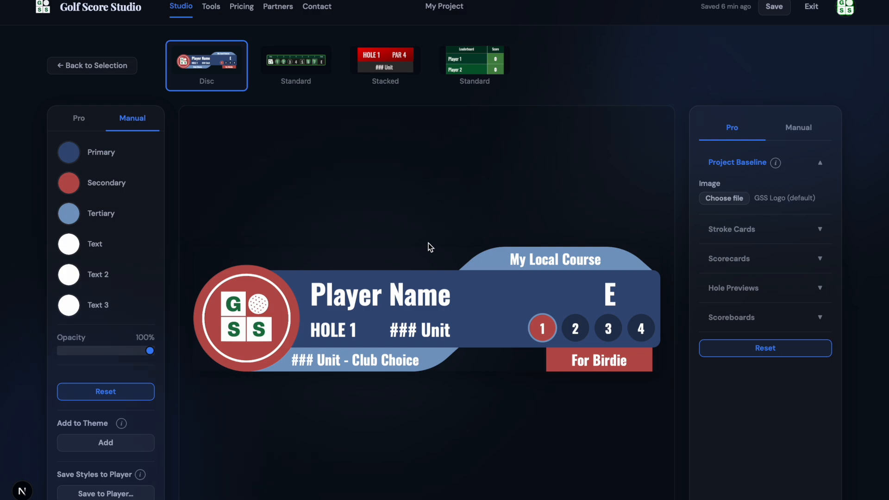
Step: Back in Golf Score Studio, remove the Yellow player's image and upload it again, then check the Pink and Teel players
scroll(429, 243, down, 5)
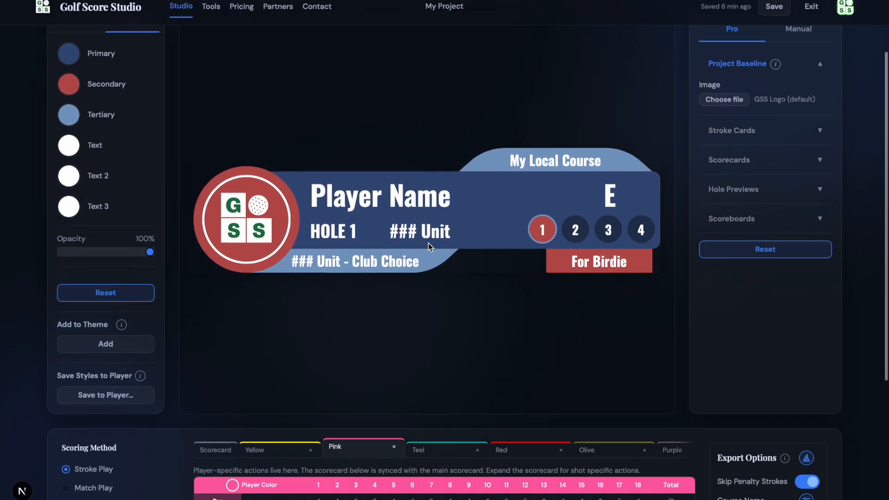
scroll(429, 246, down, 3)
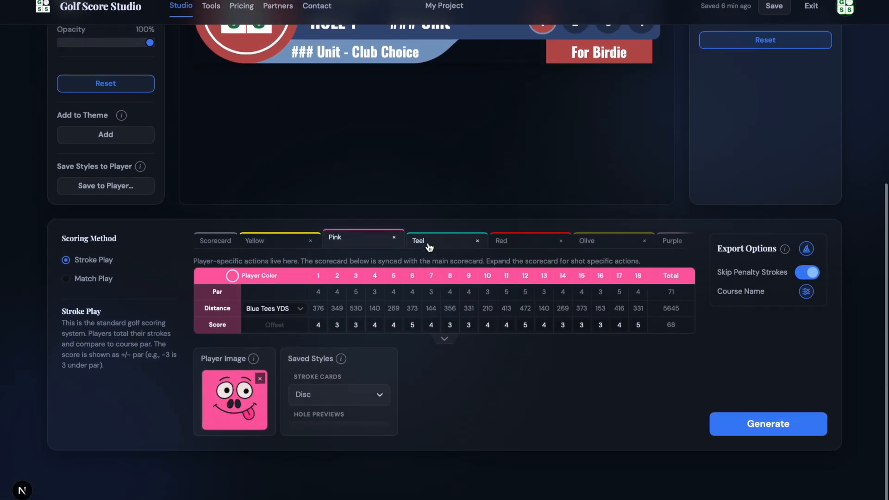
click(296, 241)
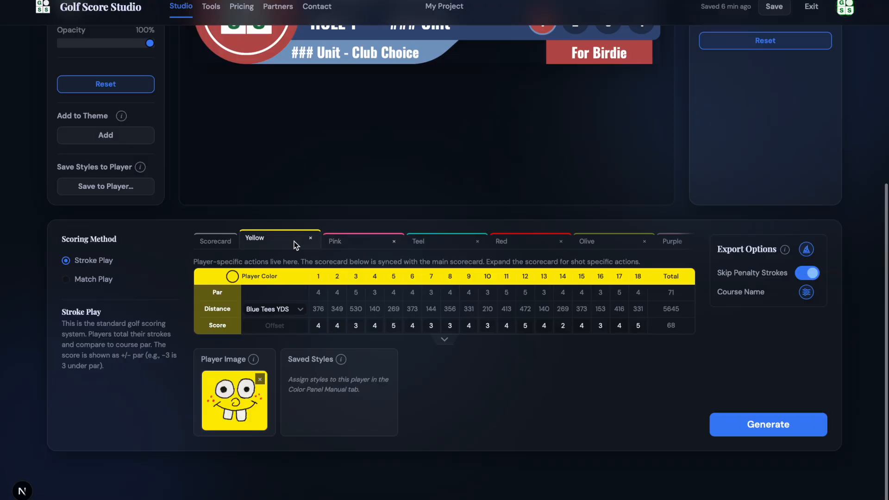
click(259, 379)
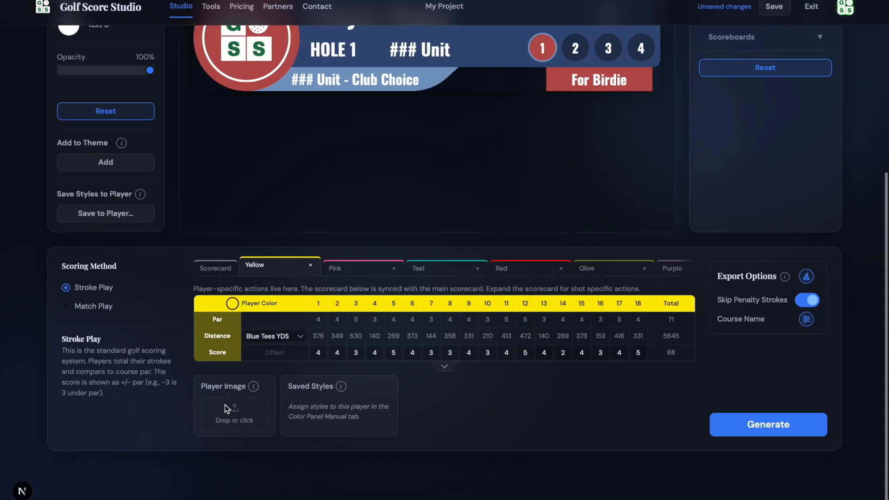
click(244, 418)
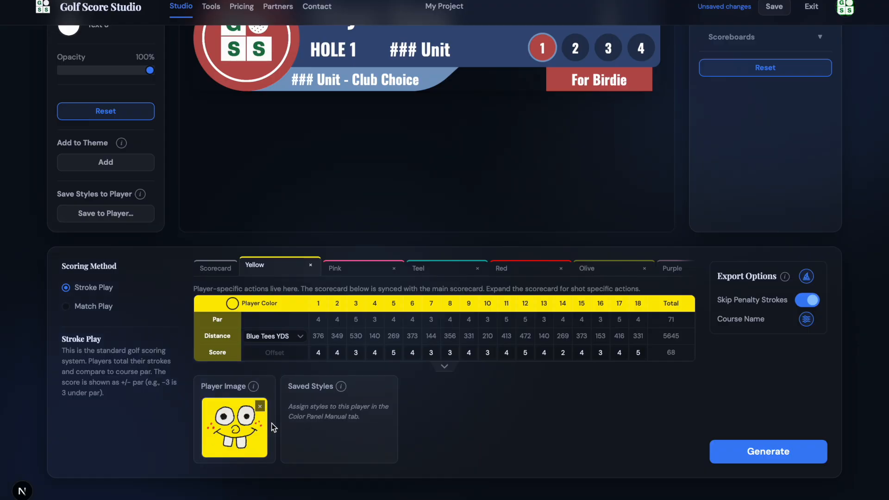
click(357, 264)
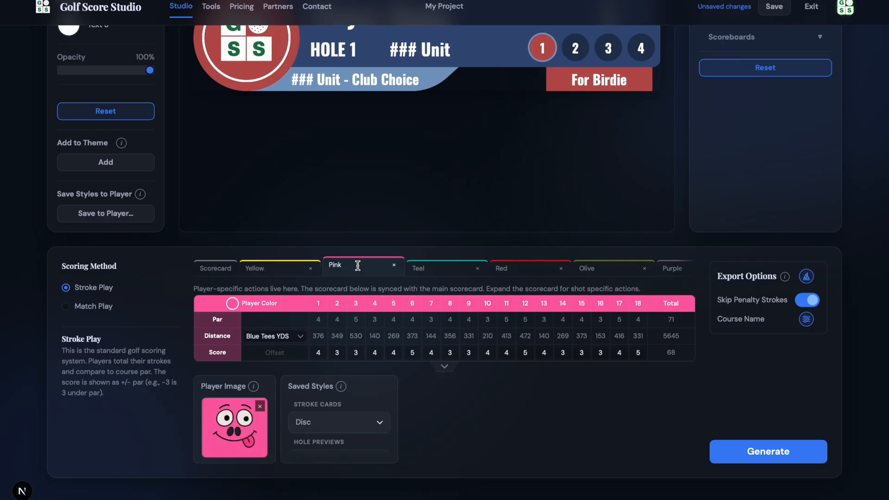
click(446, 274)
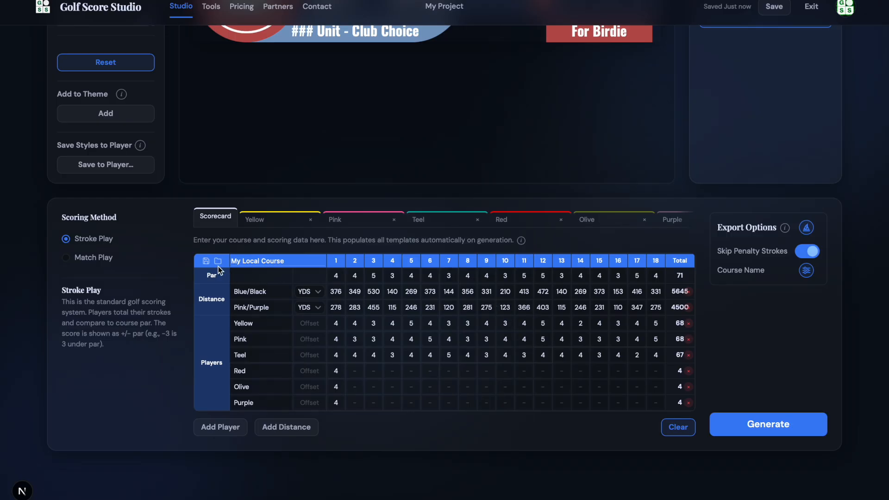
Step: Save My Local Course to course slot 3, overriding its contents, and check the list of loadable courses
click(206, 262)
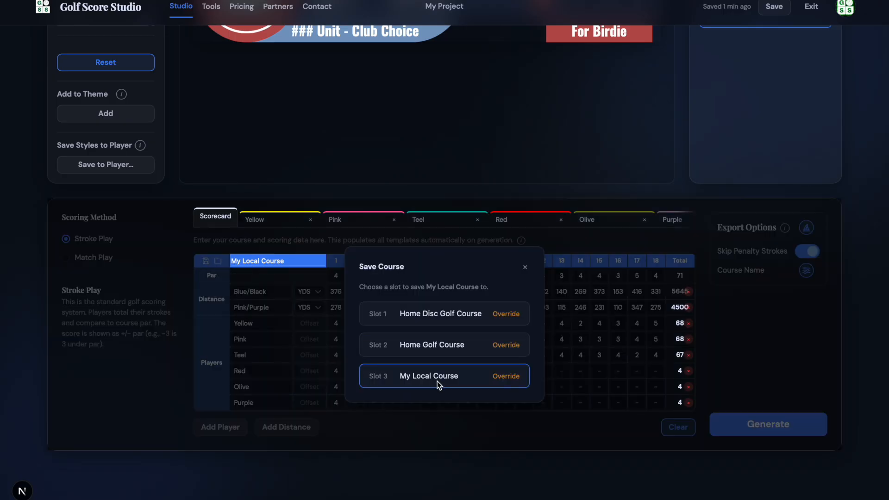
click(440, 381)
click(217, 260)
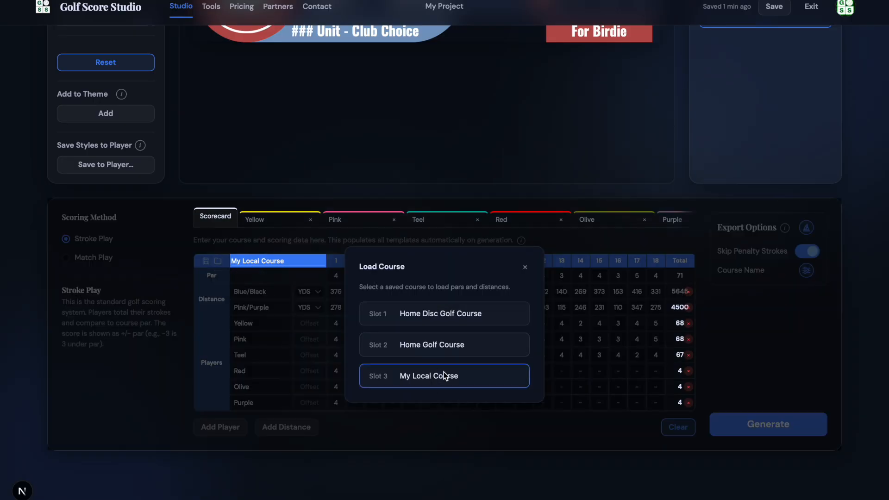
click(524, 268)
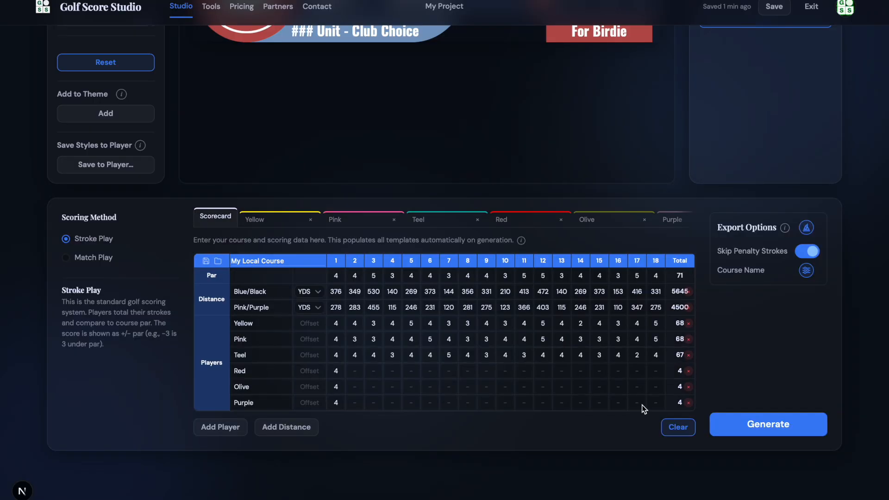
Step: Clear the scorecard and load the pars and distances of My Local Course from slot 3
click(670, 427)
click(218, 262)
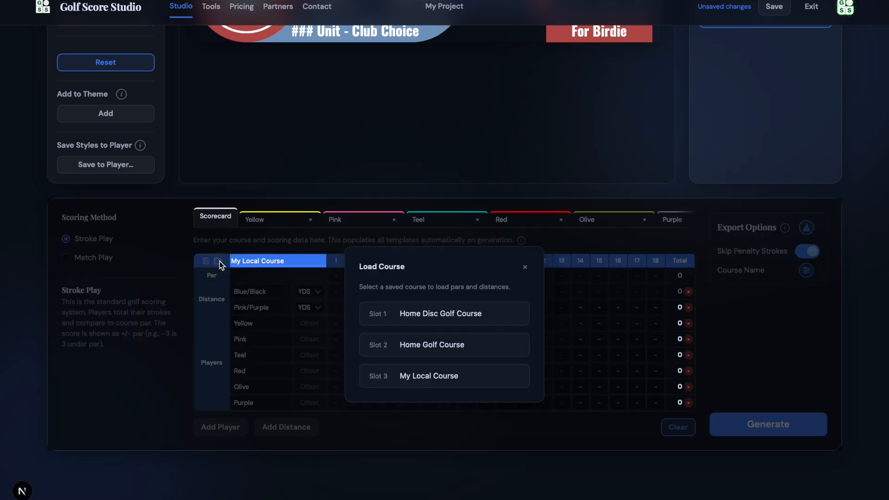
click(438, 377)
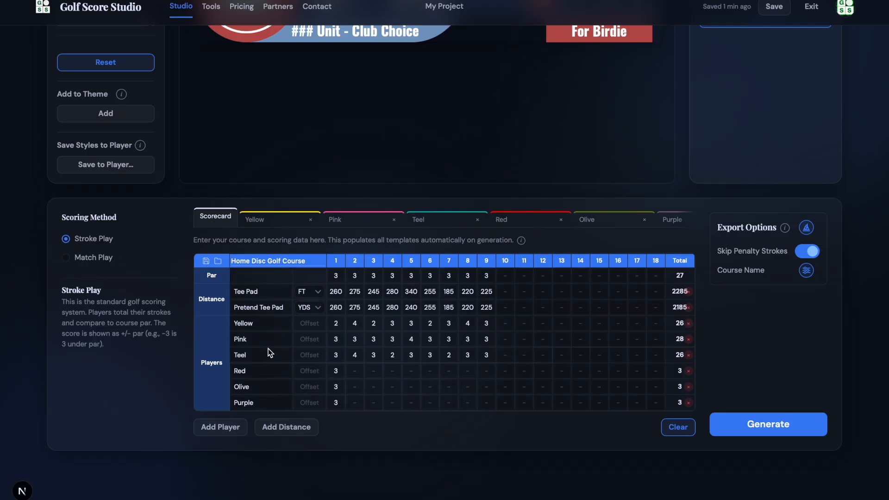
Step: Add a third distance row to the Home Disc Golf Course scorecard and remove it again
click(296, 428)
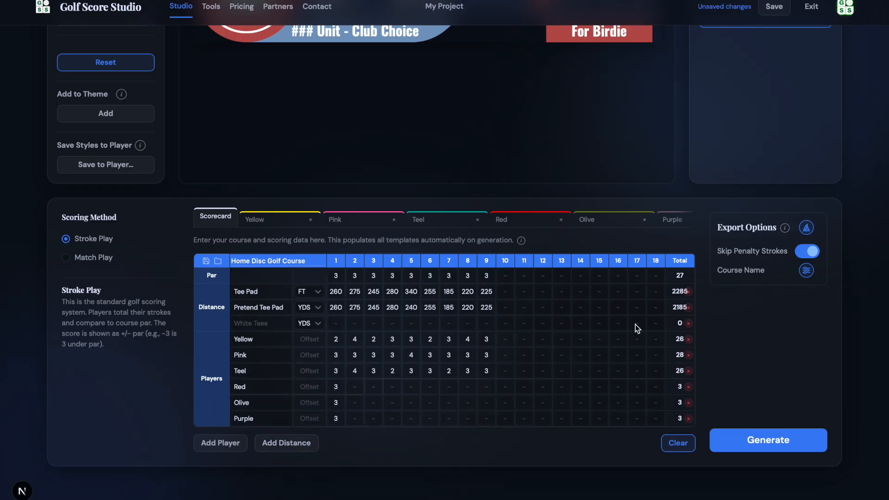
click(689, 324)
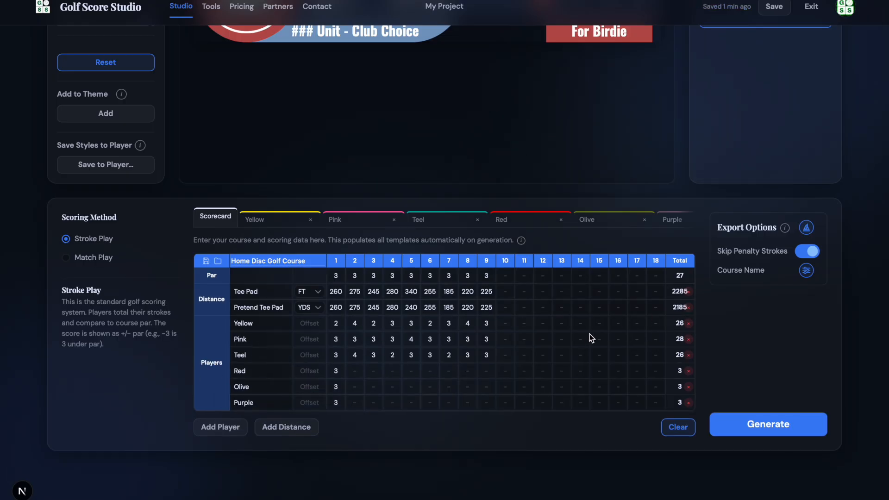
Step: Review the distance unit options for the Tee Pad row, keeping FT
click(265, 296)
click(313, 294)
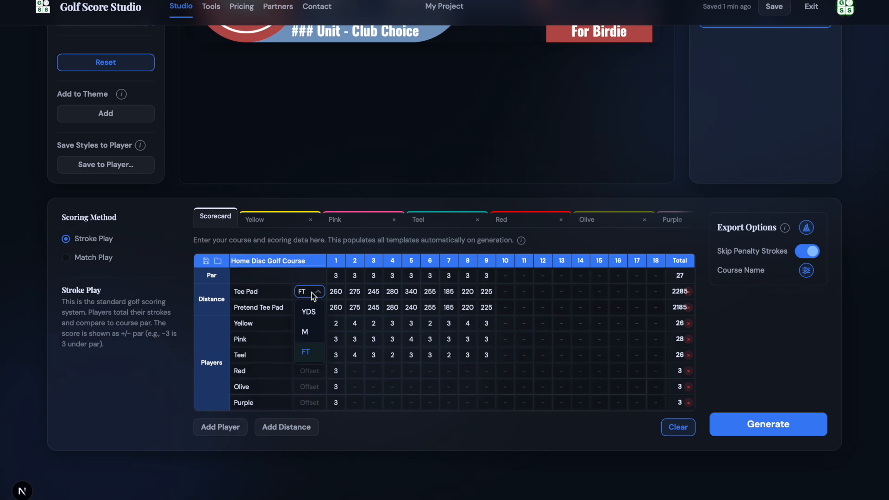
click(306, 292)
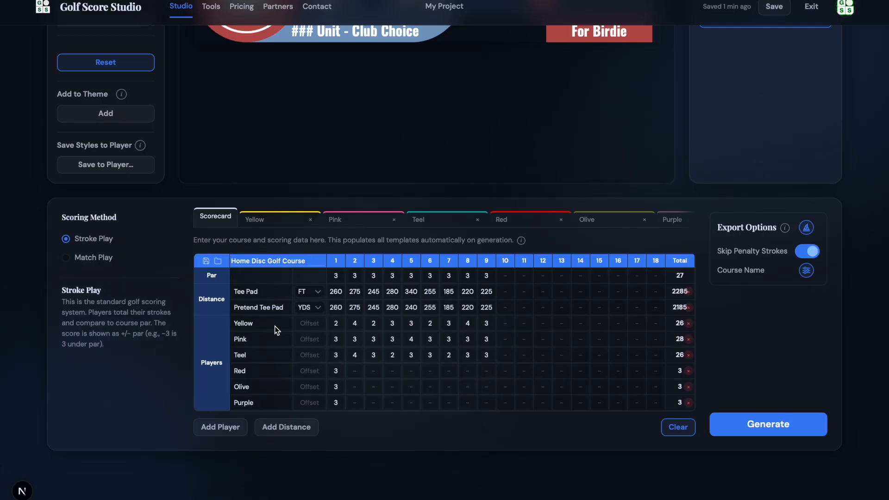
Step: Check the unit options of both distance rows and save Home Disc Golf Course to course slot 1, overriding its contents
click(309, 292)
click(315, 294)
click(317, 310)
click(316, 310)
click(206, 260)
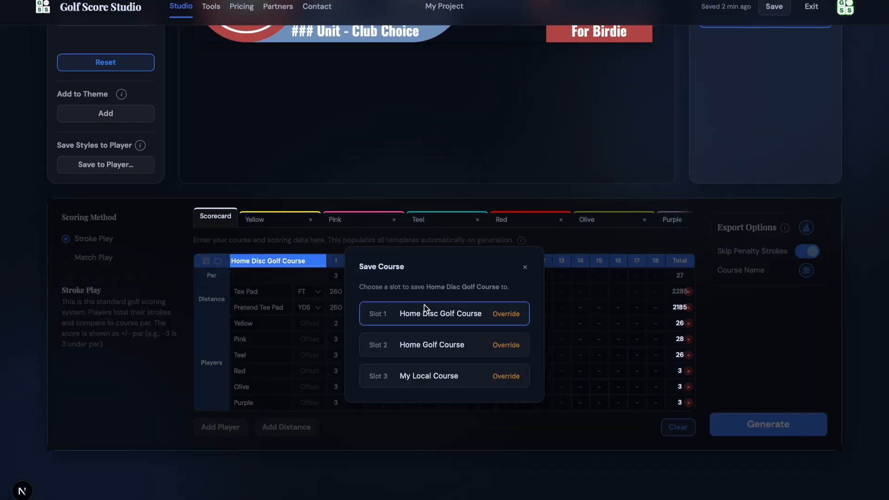
click(446, 311)
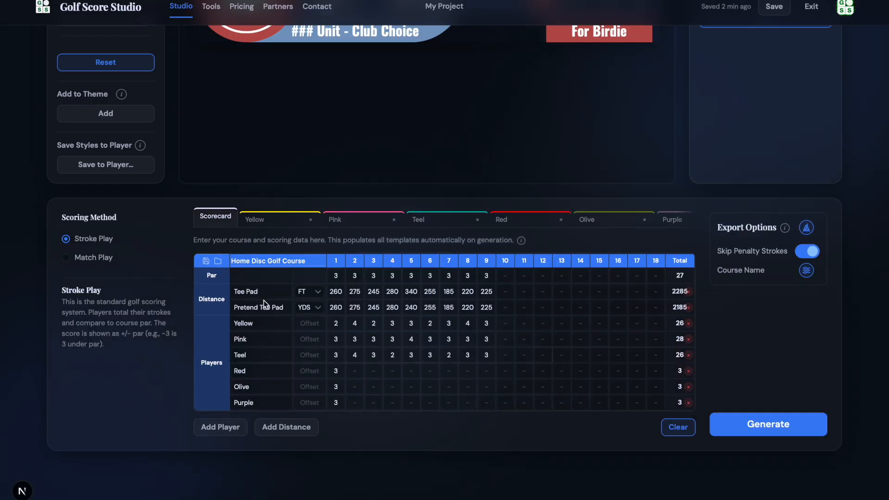
Step: Keep Tee Pad FT as the Yellow player's distance and assign the Pretend Tee Pad distance to the Pink and Teel players
click(275, 221)
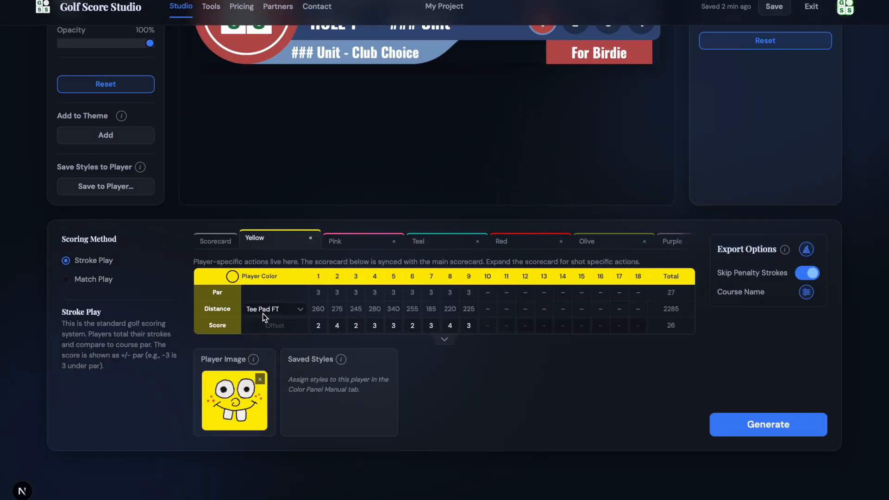
click(295, 309)
click(279, 352)
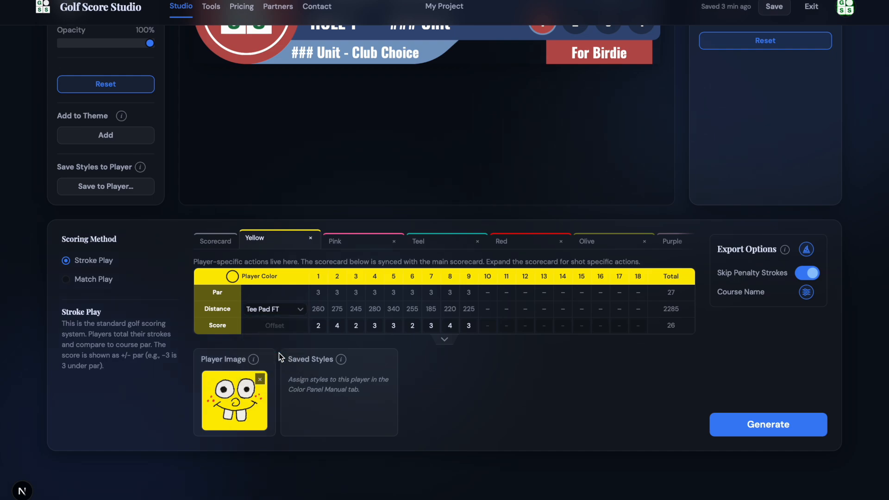
click(359, 237)
click(292, 311)
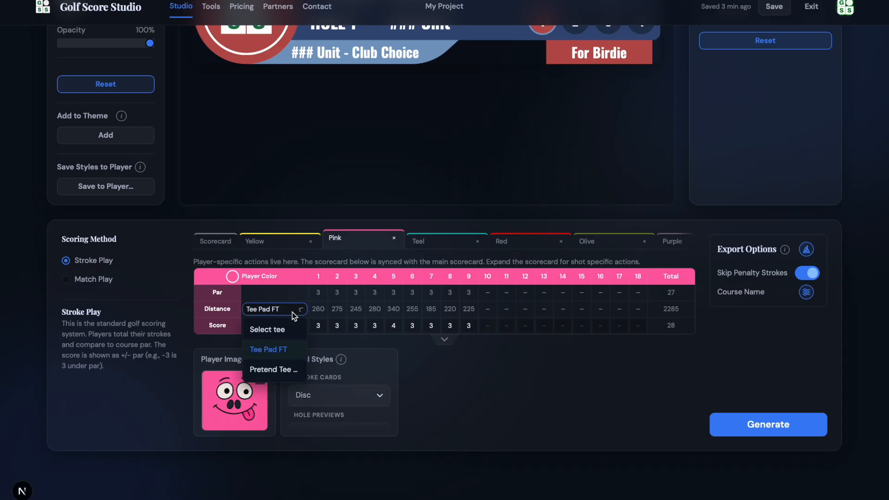
click(282, 370)
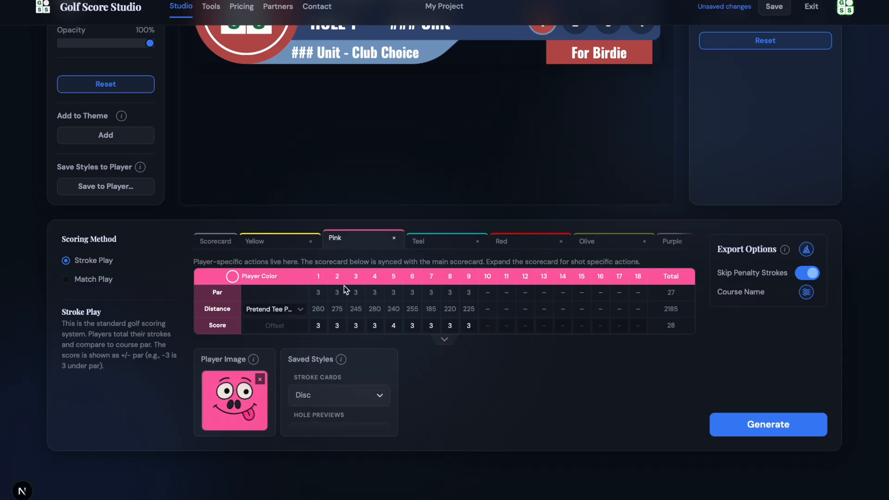
click(431, 239)
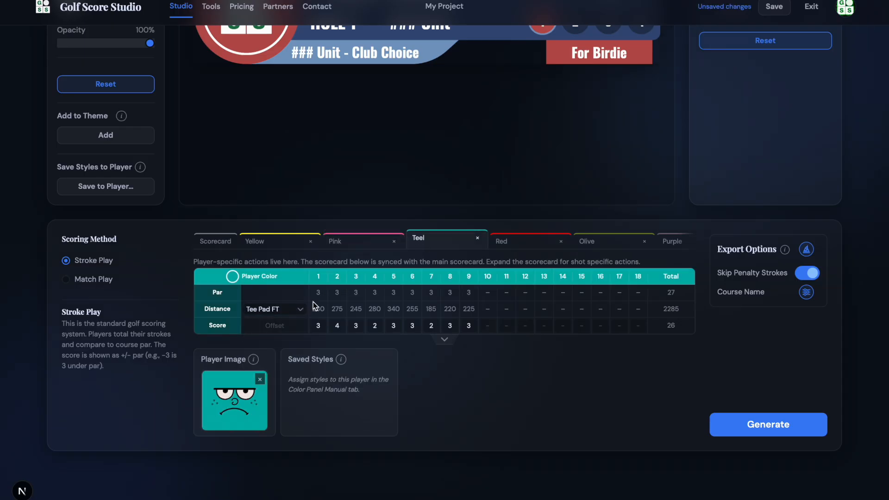
click(280, 312)
click(278, 371)
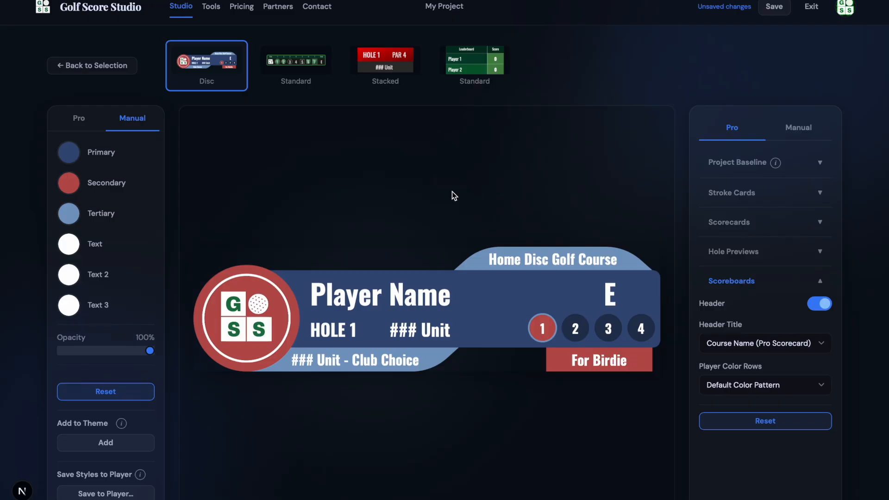
Step: Review the Header Title and Player Color Rows options of the Standard scoreboard template alongside the scorecard's course name
click(473, 70)
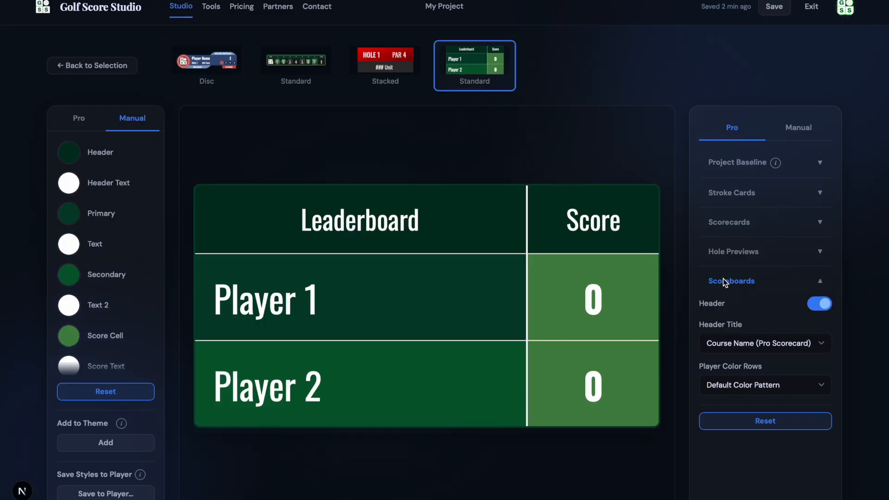
click(736, 348)
click(746, 389)
scroll(433, 227, down, 2)
scroll(424, 155, down, 2)
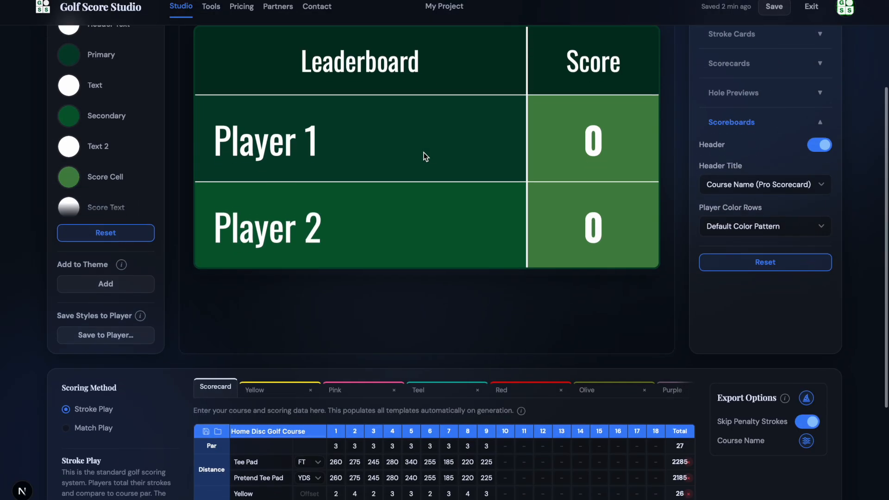
scroll(425, 157, down, 1)
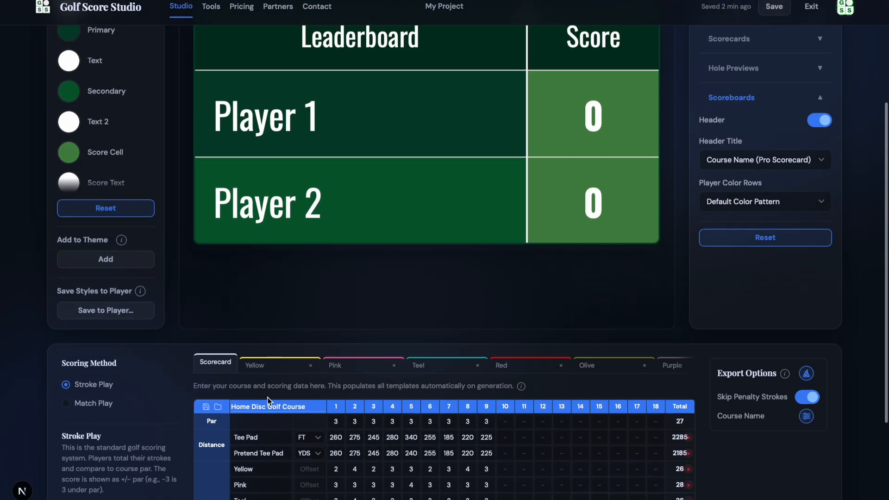
scroll(265, 428, up, 4)
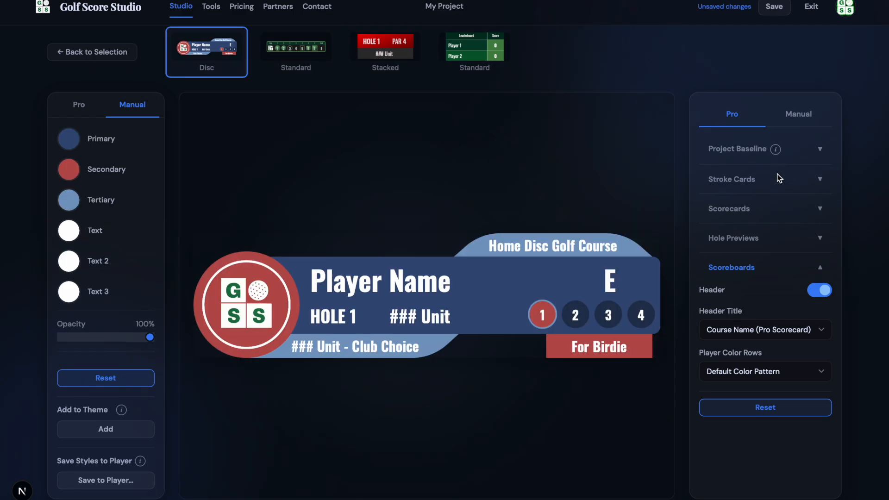
Step: Open the Course Name export options and switch the stroke card's course name off and back on
click(779, 178)
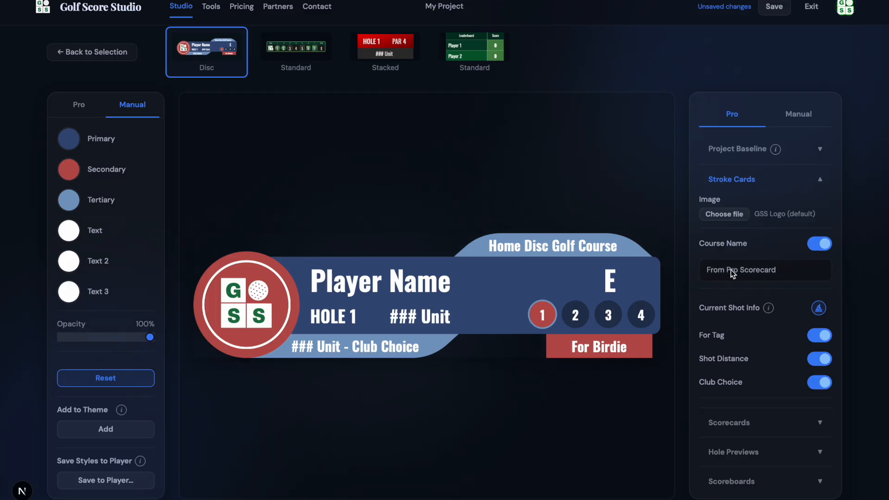
scroll(394, 227, down, 2)
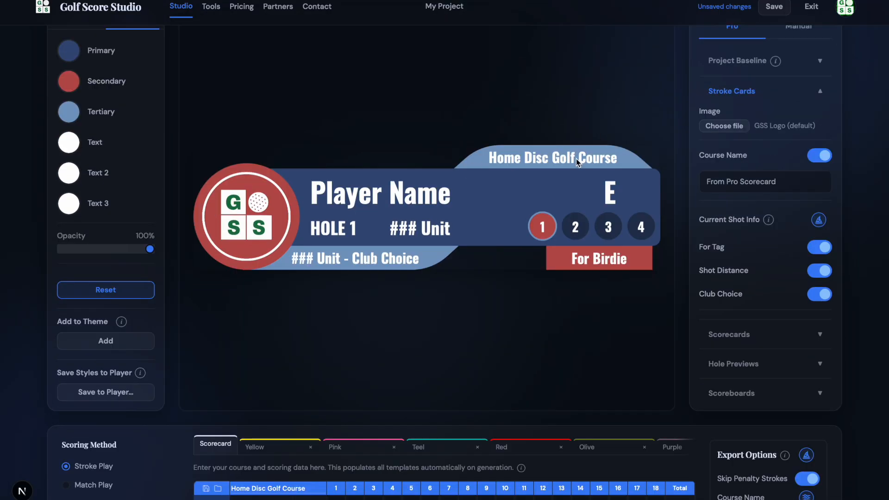
scroll(663, 282, down, 4)
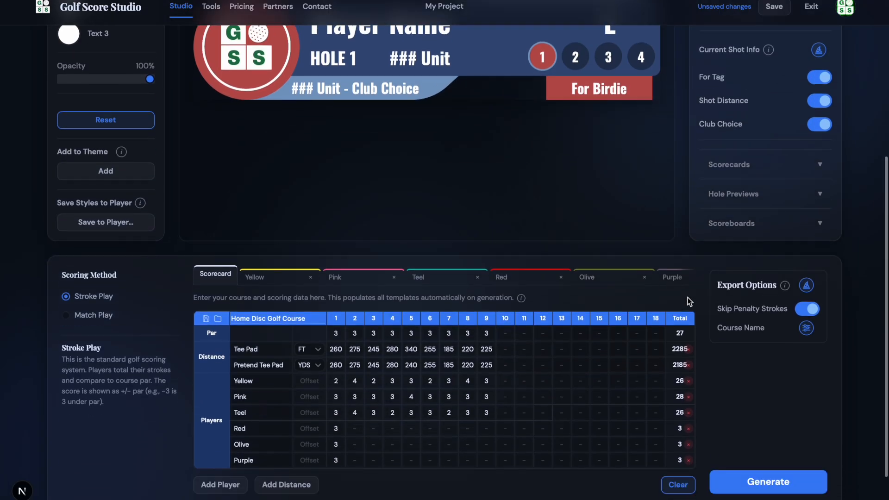
click(807, 330)
scroll(808, 330, up, 2)
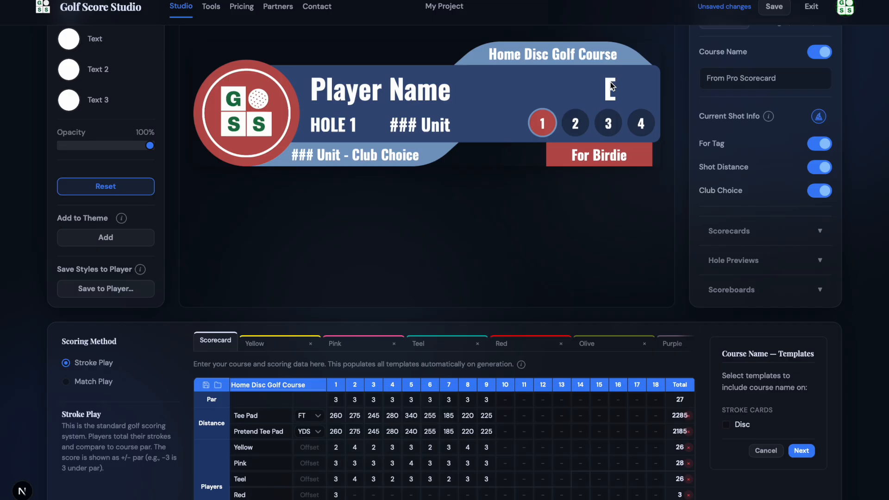
scroll(579, 138, up, 3)
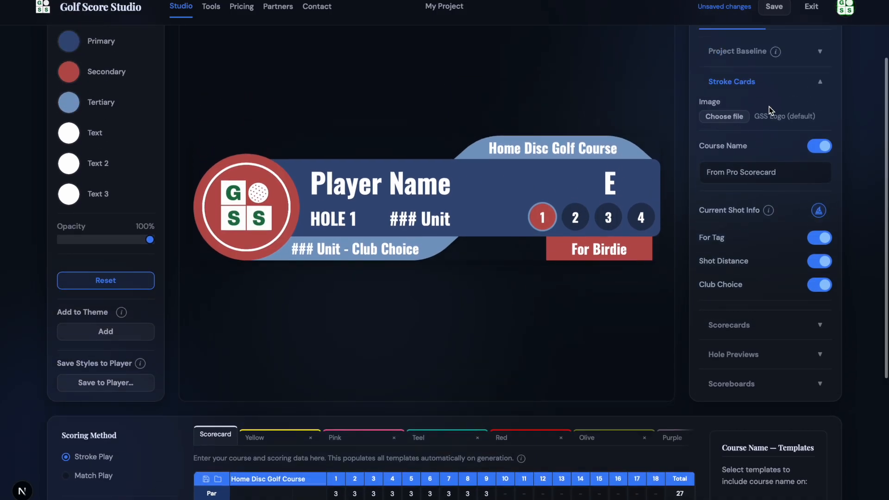
click(820, 147)
click(820, 148)
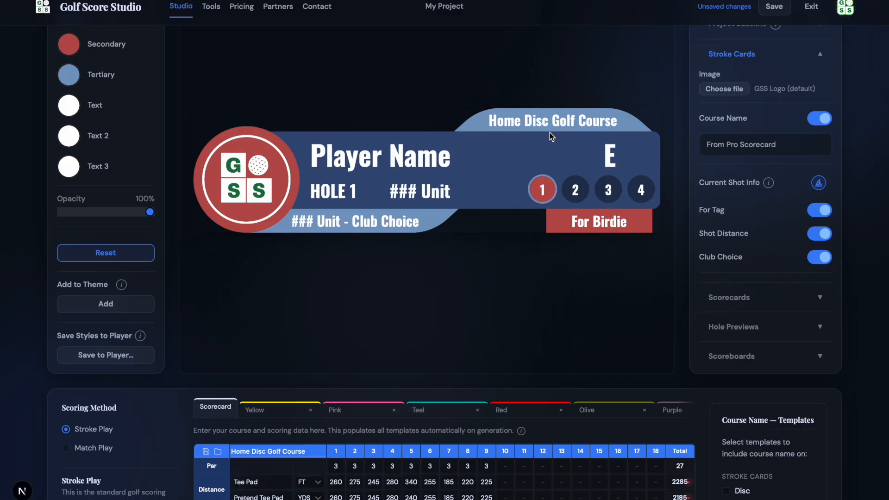
Step: Include the course name on the Disc stroke card template in the export options and proceed to its parameters
scroll(551, 136, down, 3)
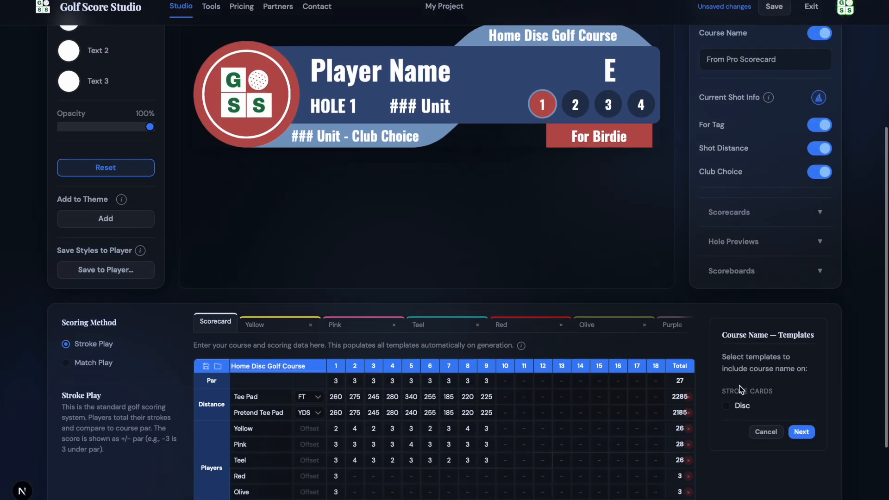
scroll(739, 389, down, 1)
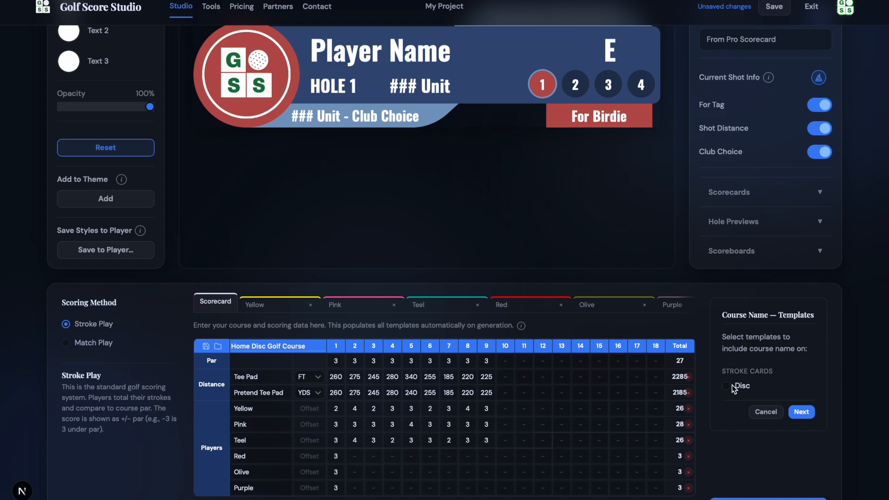
scroll(676, 323, up, 5)
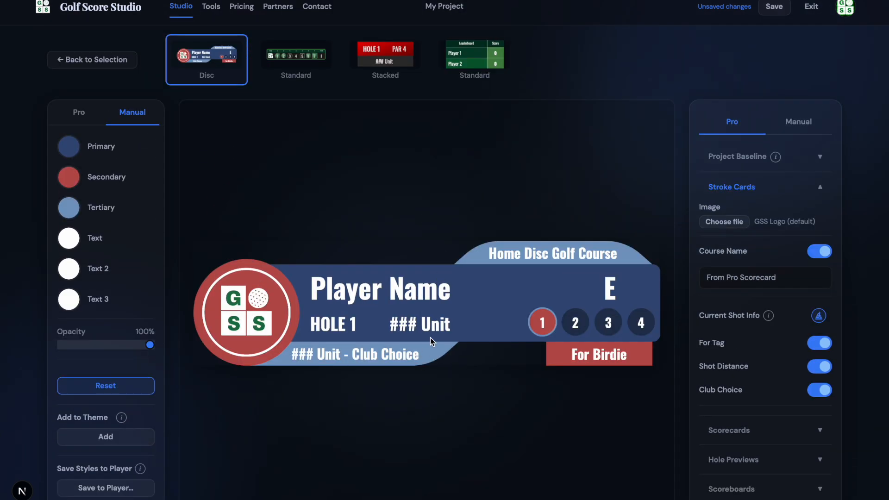
scroll(459, 285, down, 1)
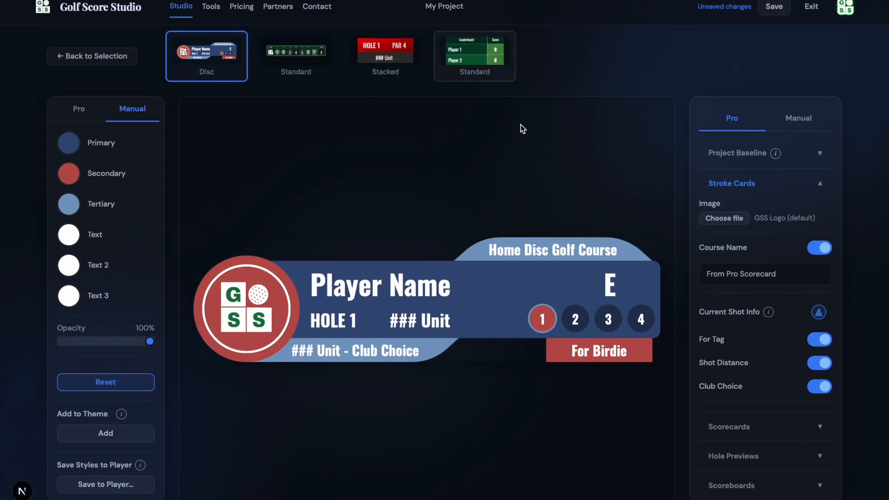
scroll(596, 217, down, 1)
scroll(596, 218, down, 3)
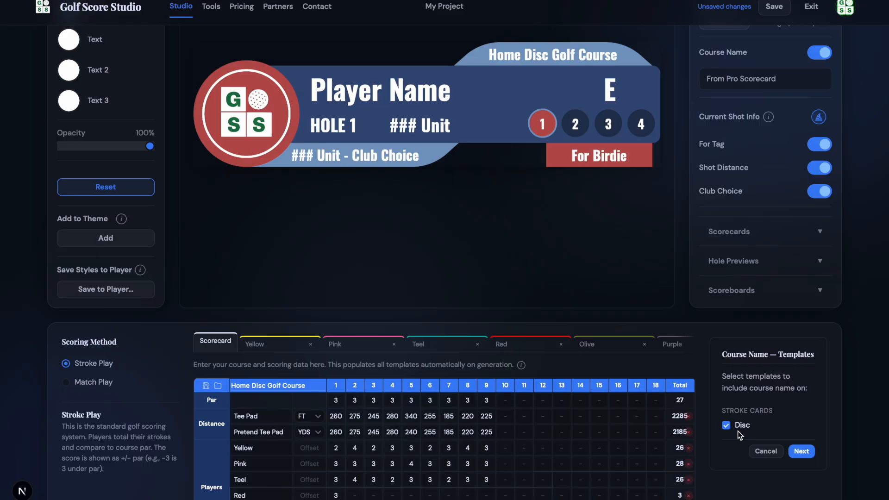
click(801, 452)
Step: Set the course name to appear on holes 1, 9, 10 and 18 for the first stroke only, and finish
scroll(773, 404, down, 1)
scroll(772, 405, up, 1)
scroll(703, 341, down, 1)
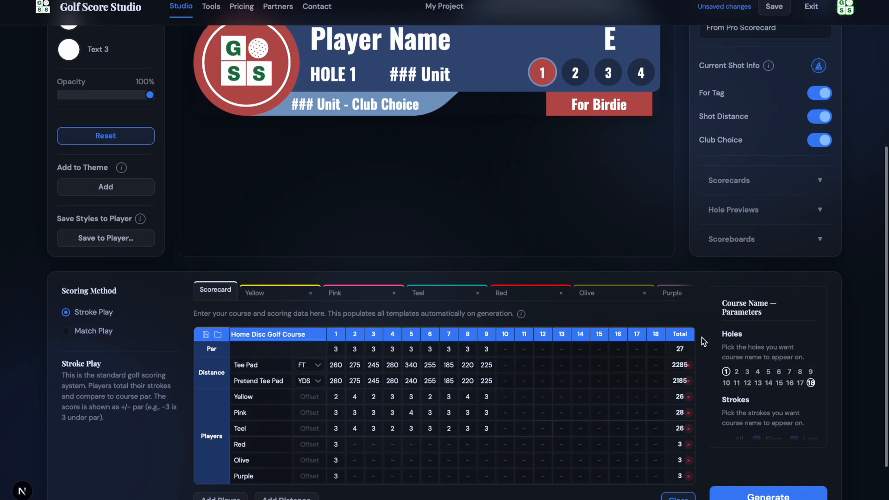
scroll(740, 340, down, 1)
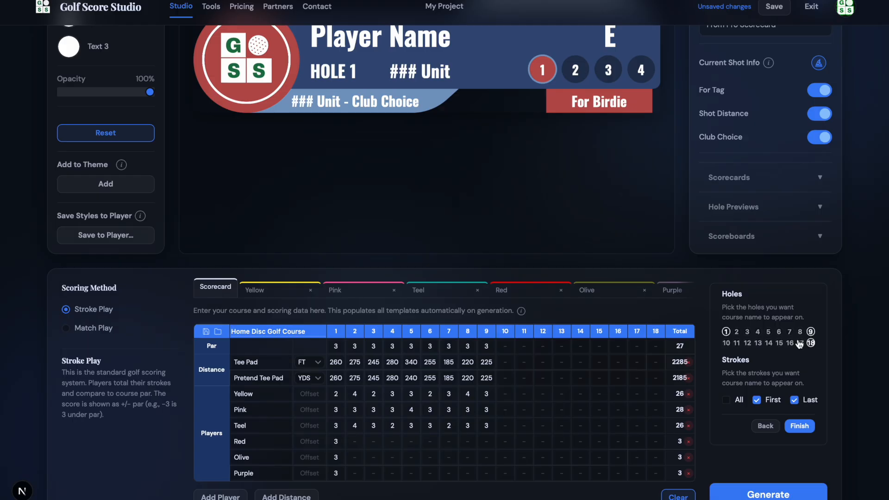
click(726, 343)
scroll(800, 350, down, 1)
click(795, 380)
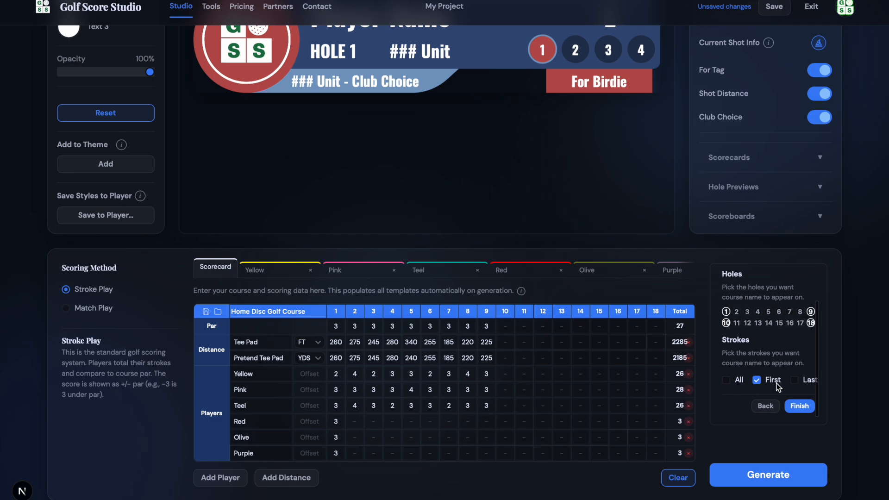
click(796, 406)
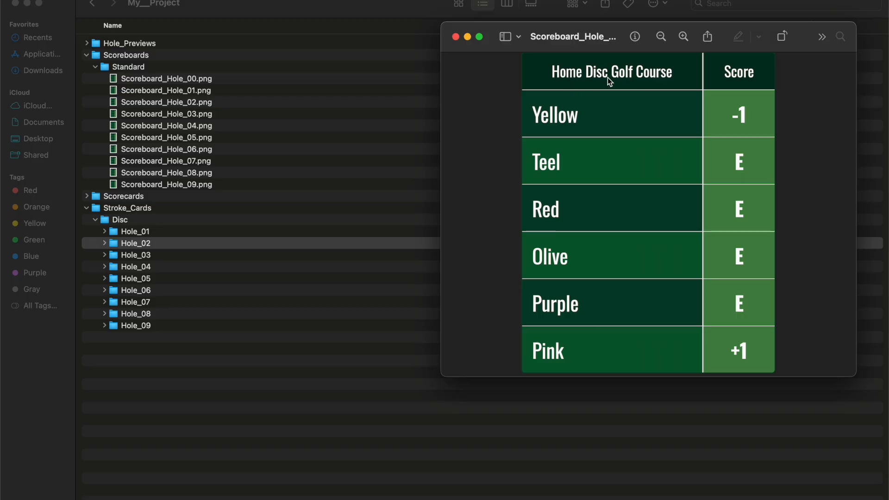
Step: Open Teel's exported Hole_01 stroke cards, Stroke_01.png and Stroke_02.png, to compare their course name display
click(140, 209)
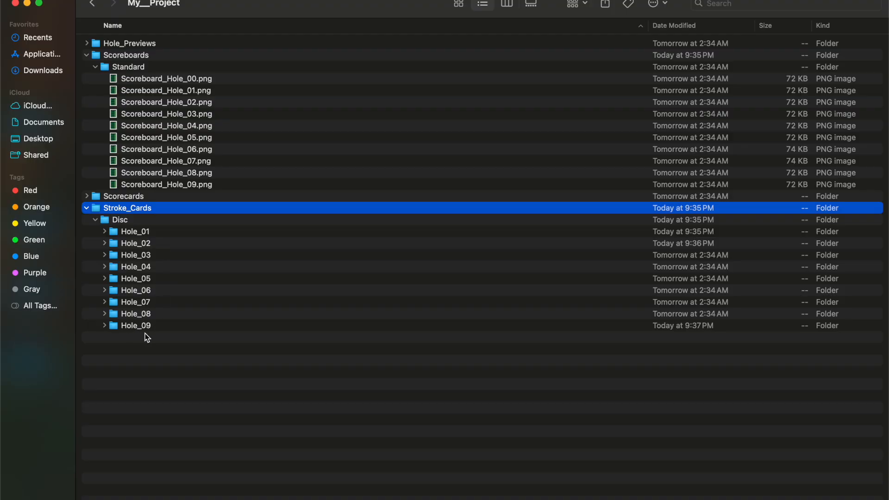
click(104, 231)
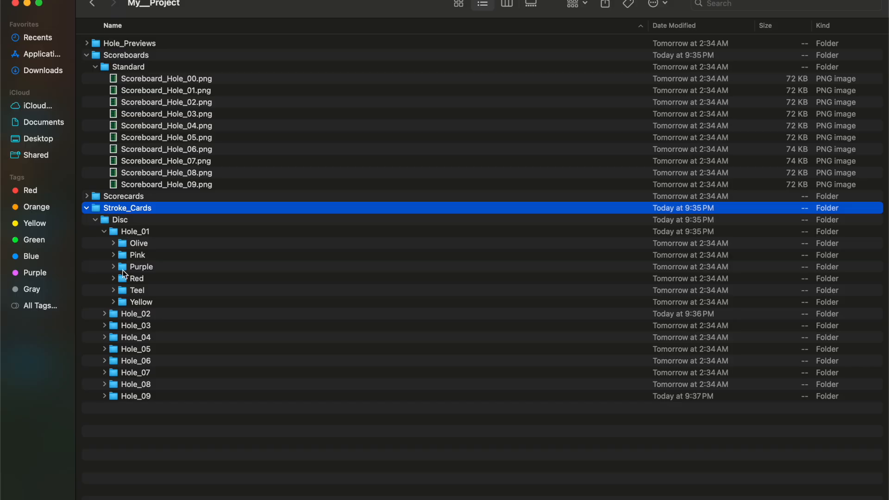
click(113, 290)
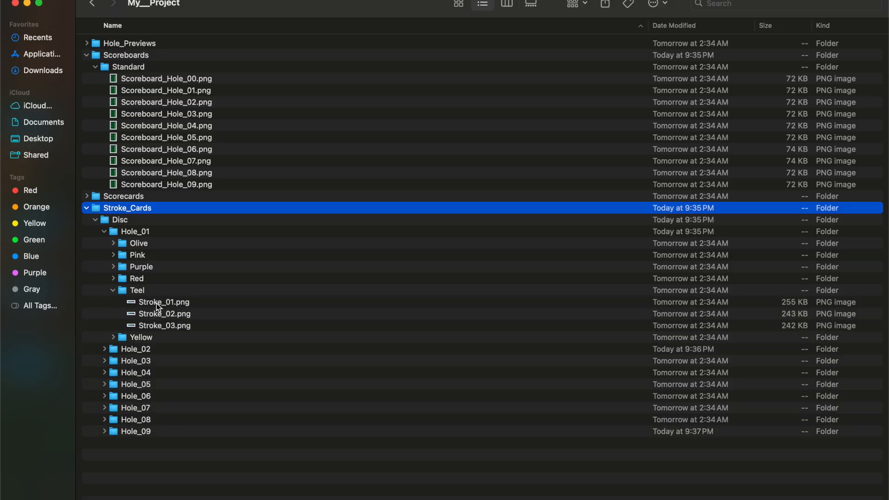
double_click(156, 304)
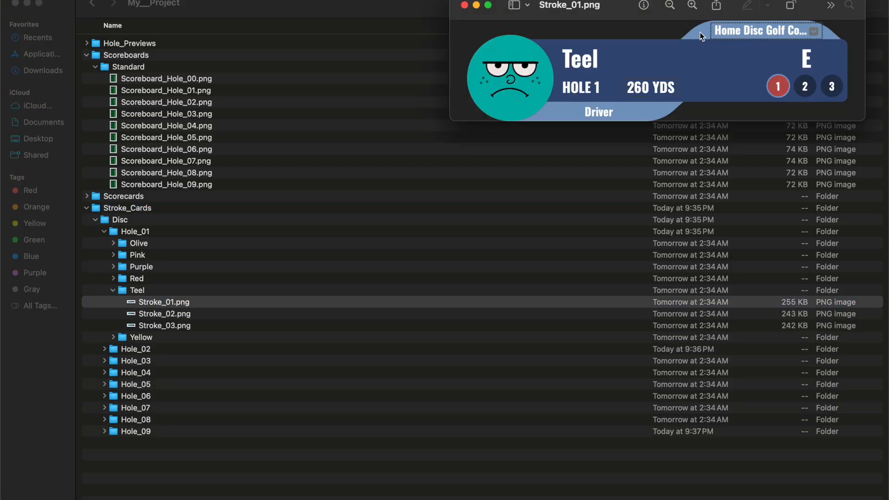
double_click(167, 314)
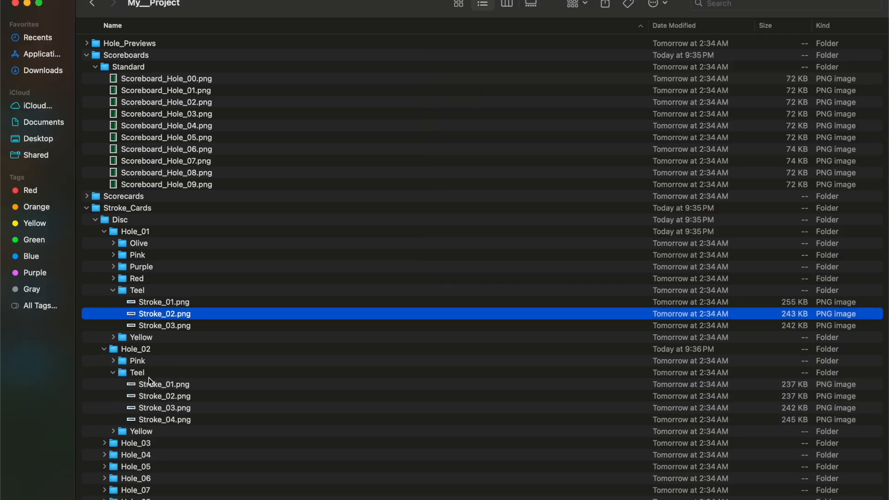
Step: Open Teel's Stroke_01.png for Hole_02 and another stroke card further down the exported Disc folder
double_click(160, 386)
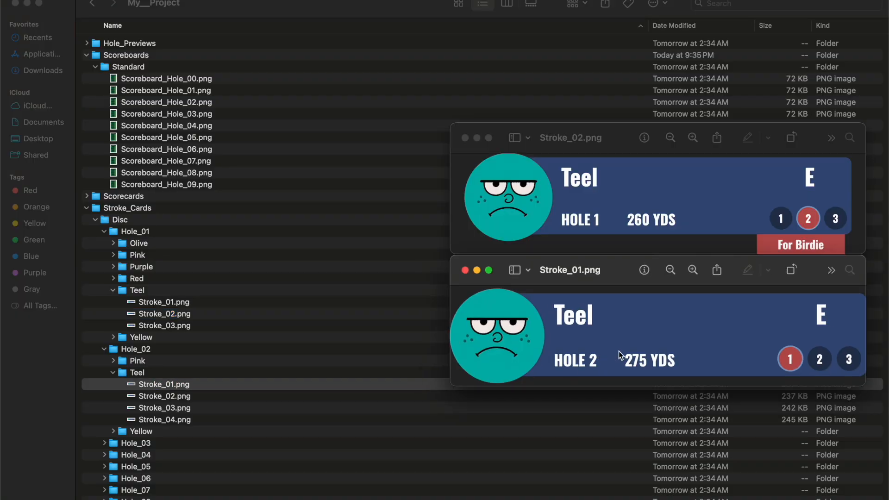
scroll(130, 461, down, 1)
click(112, 499)
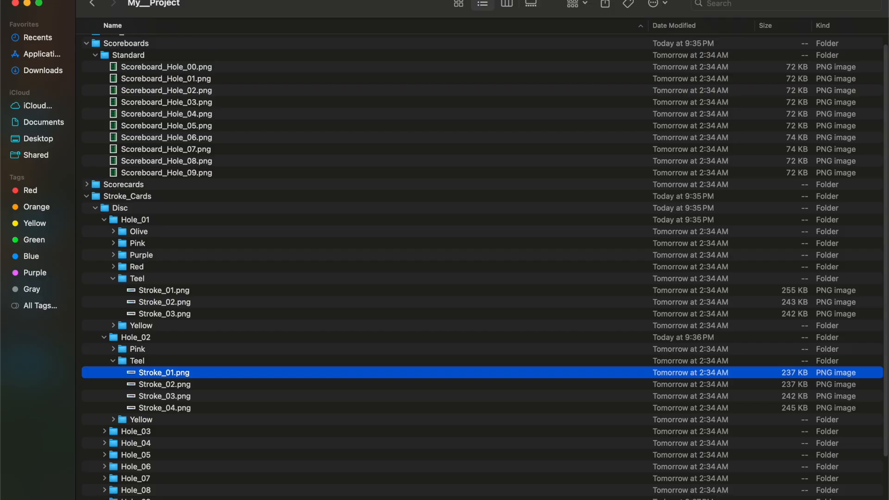
scroll(153, 468, down, 3)
double_click(154, 466)
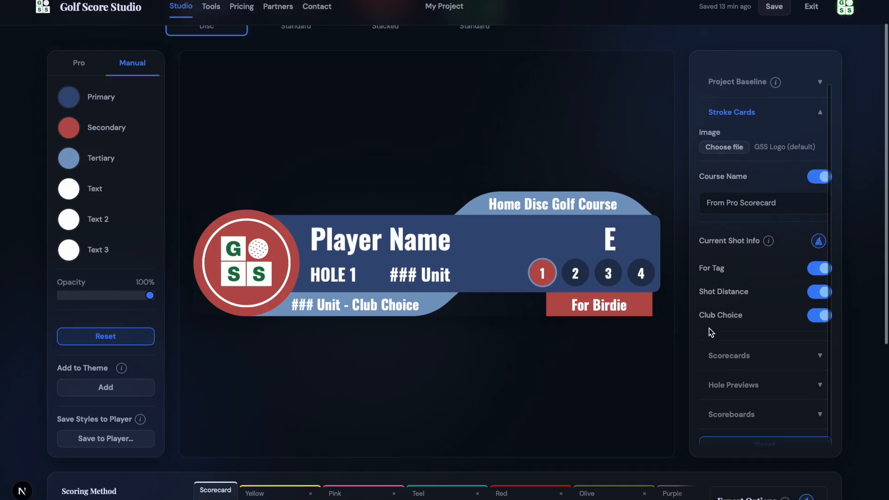
Step: Open the course name export options and proceed with the Disc stroke card template included
scroll(709, 329, down, 5)
click(809, 316)
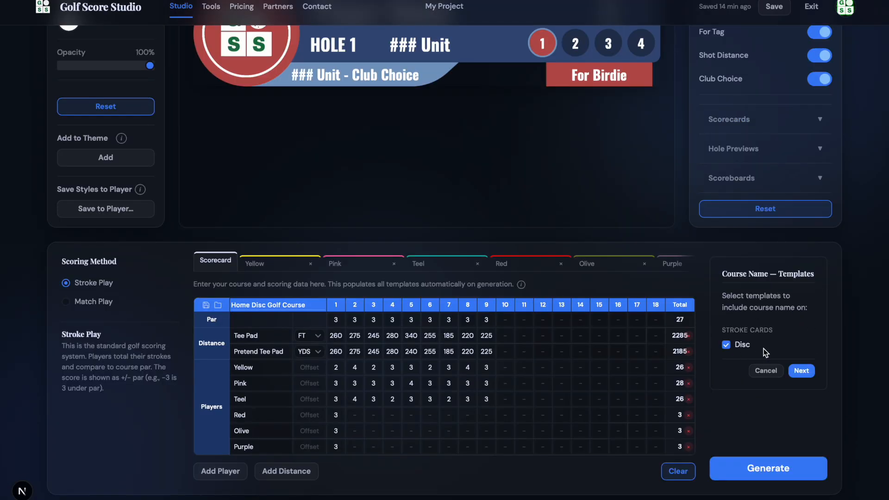
click(801, 370)
Step: Open the Current Shot Info Wizard from the export options and advance to hole 1, stroke 2 for all players
scroll(755, 330, down, 2)
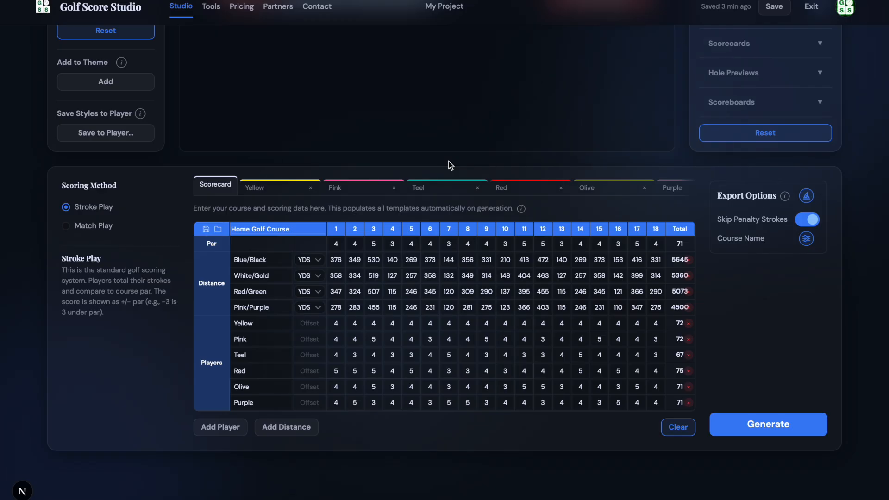
scroll(449, 165, up, 5)
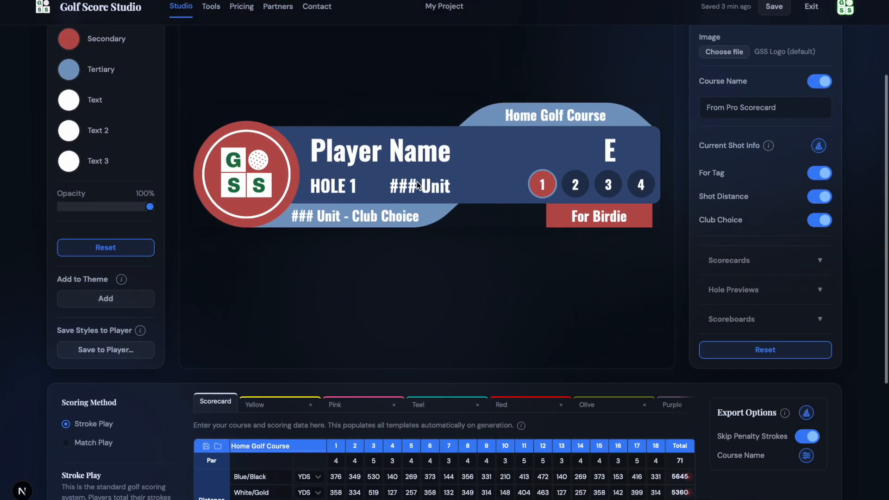
scroll(431, 239, down, 5)
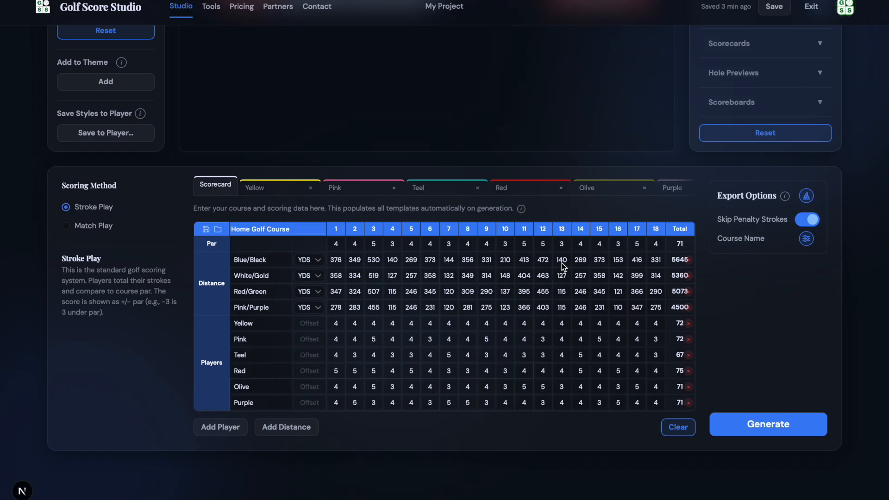
click(806, 196)
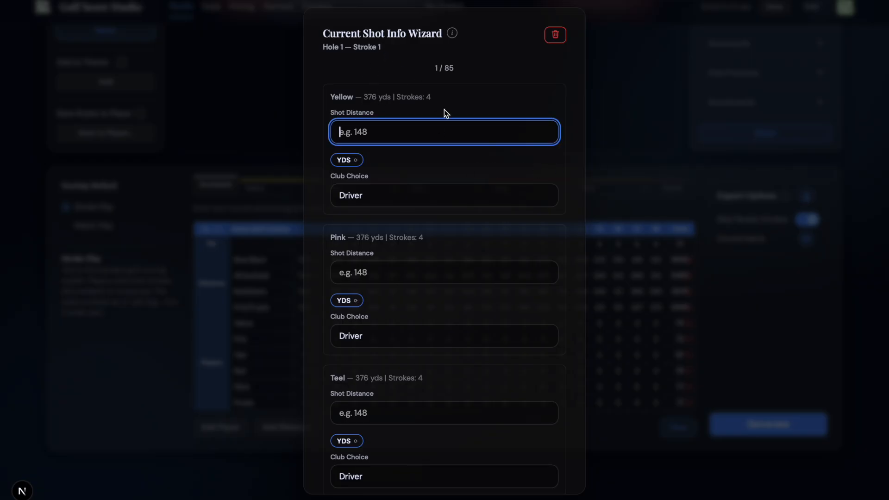
scroll(466, 133, down, 8)
scroll(466, 130, down, 3)
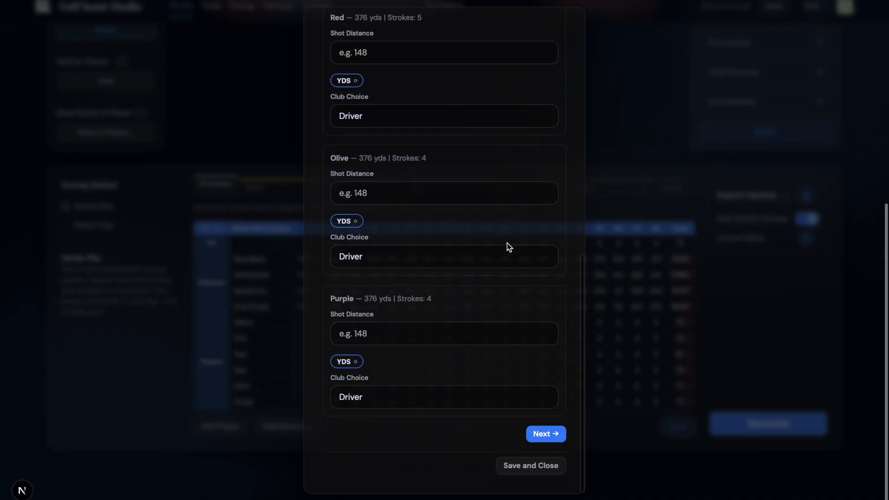
click(545, 433)
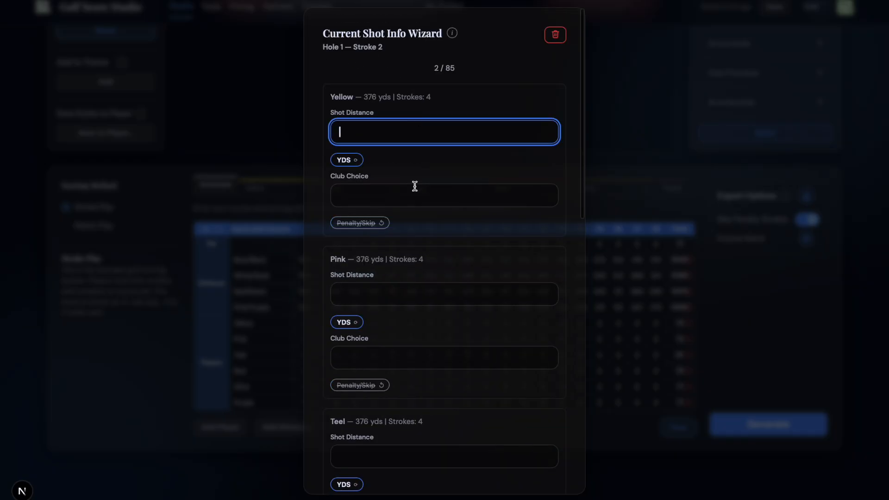
Step: Mark hole 1, stroke 2 as Penalty/Skip for Yellow and Pink, and save and close the wizard
scroll(409, 188, down, 1)
click(363, 182)
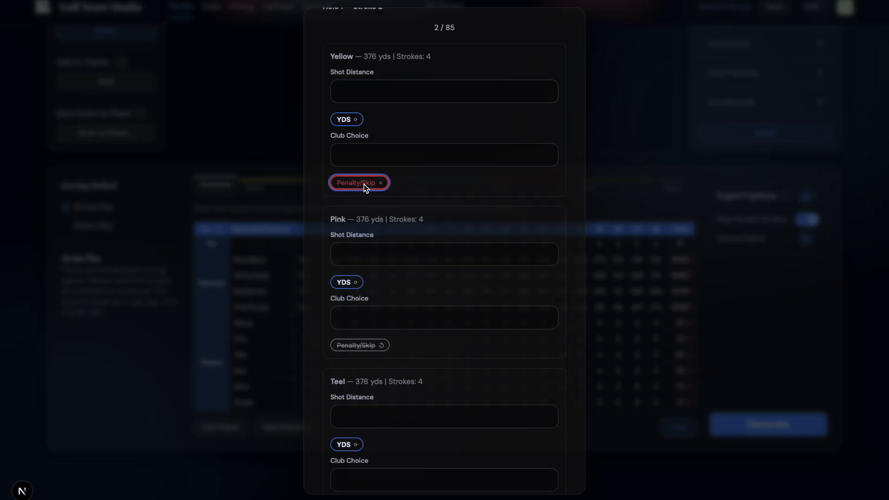
scroll(366, 190, down, 1)
click(371, 295)
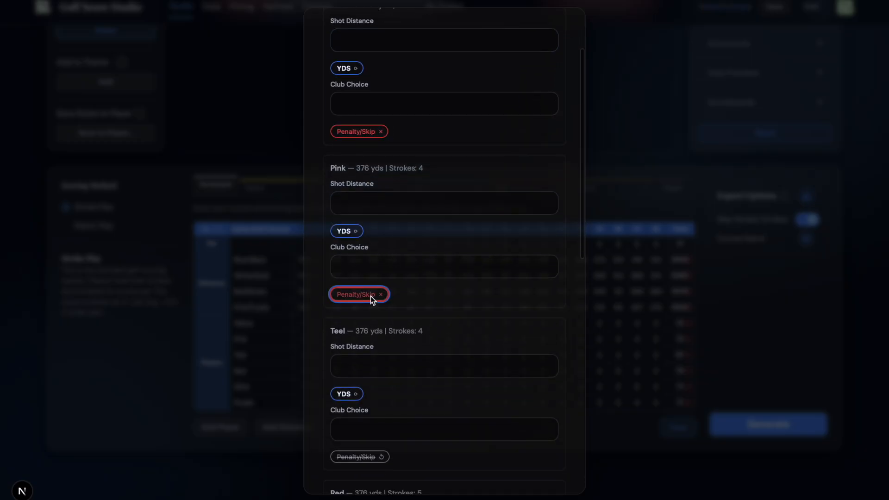
scroll(419, 273, down, 3)
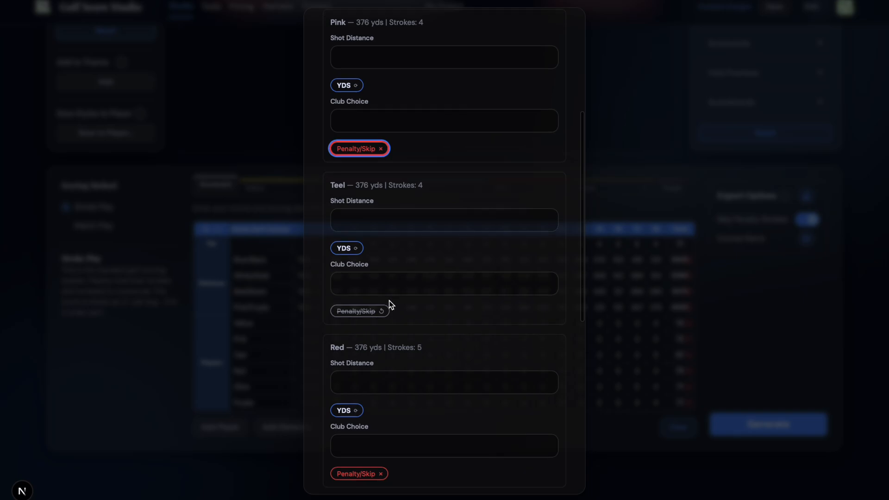
scroll(431, 371, down, 8)
click(526, 471)
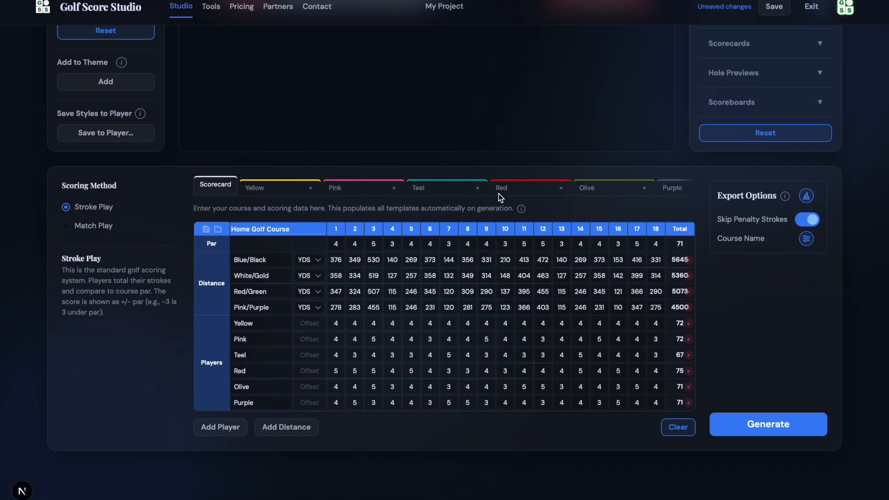
Step: Expand Red's player scorecard and mark hole 16, stroke 2 as Penalty/Skip
click(511, 192)
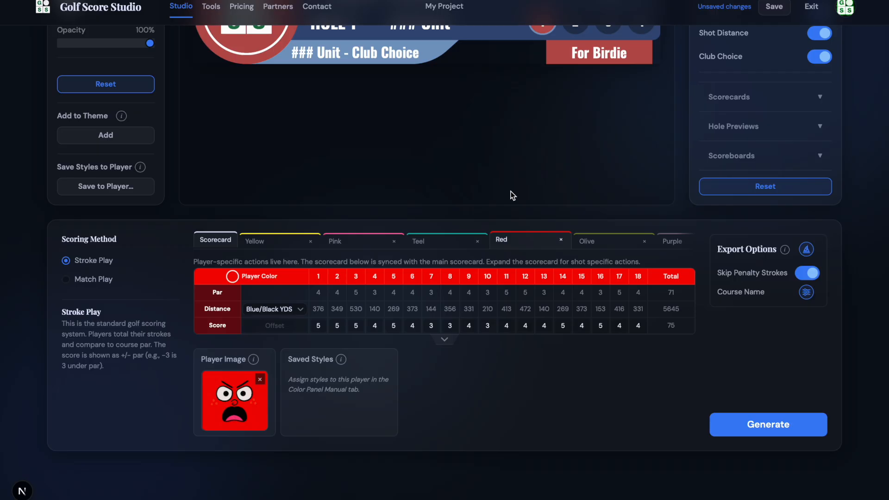
click(446, 339)
scroll(442, 329, down, 2)
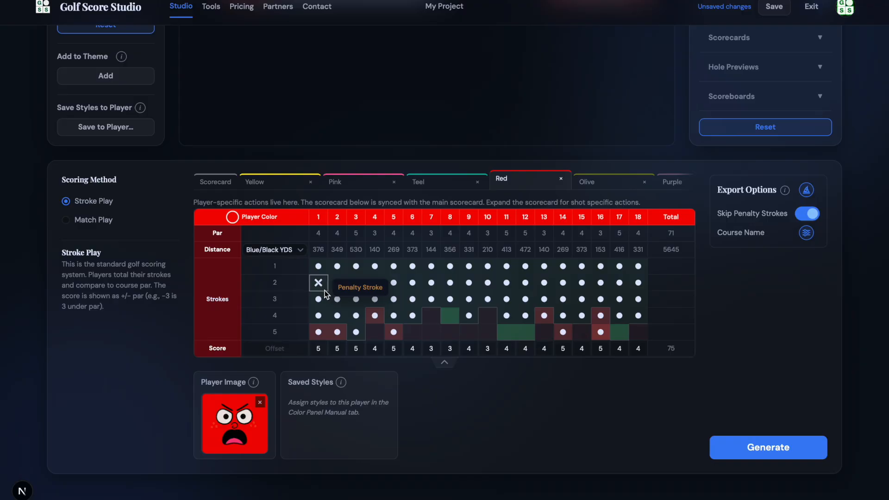
click(603, 290)
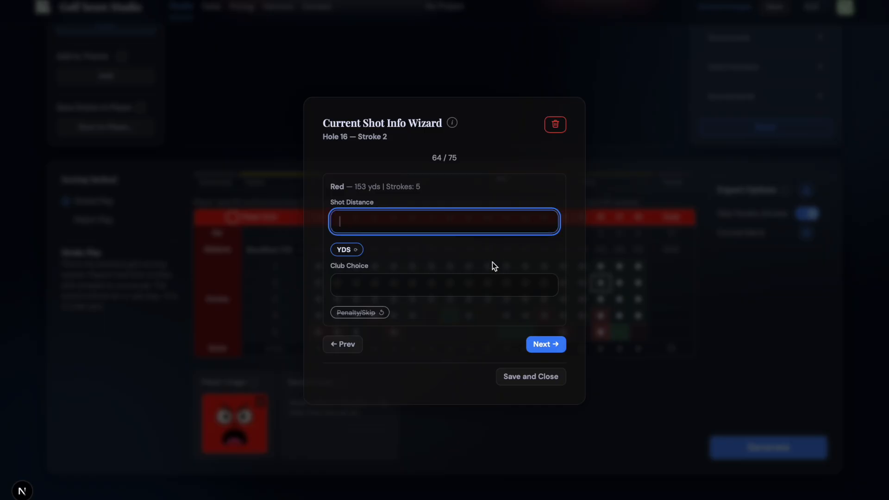
click(362, 314)
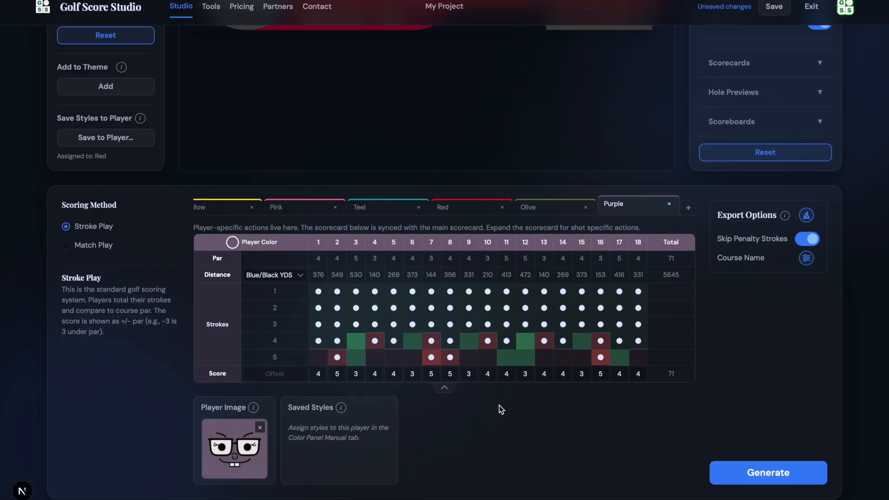
Step: Collapse and re-expand Purple's scorecard, and view the stroke grids of Teel and Red
click(442, 389)
click(446, 341)
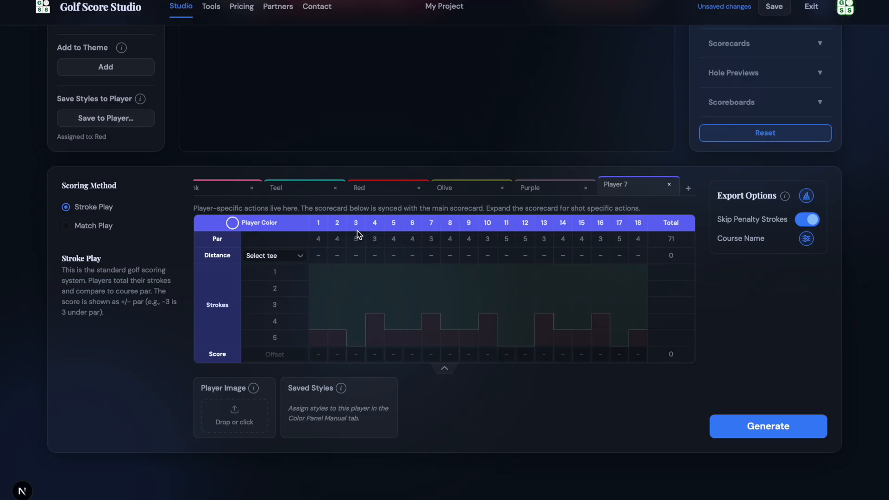
click(306, 187)
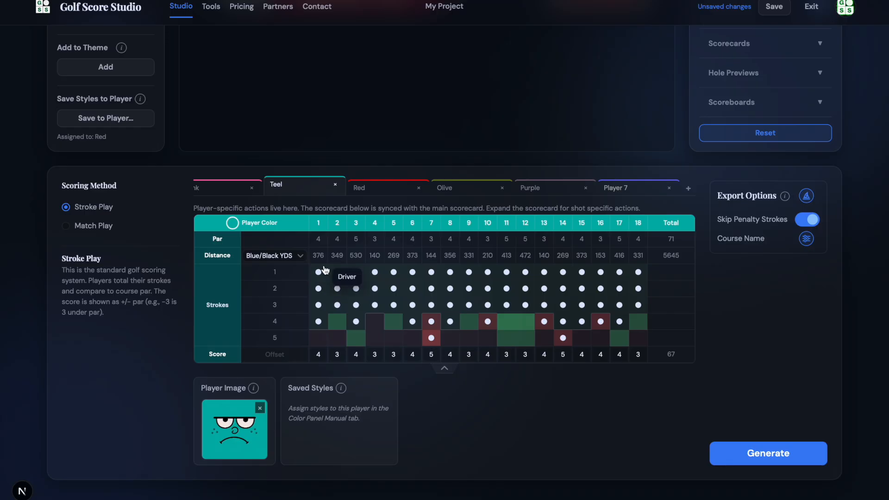
click(363, 188)
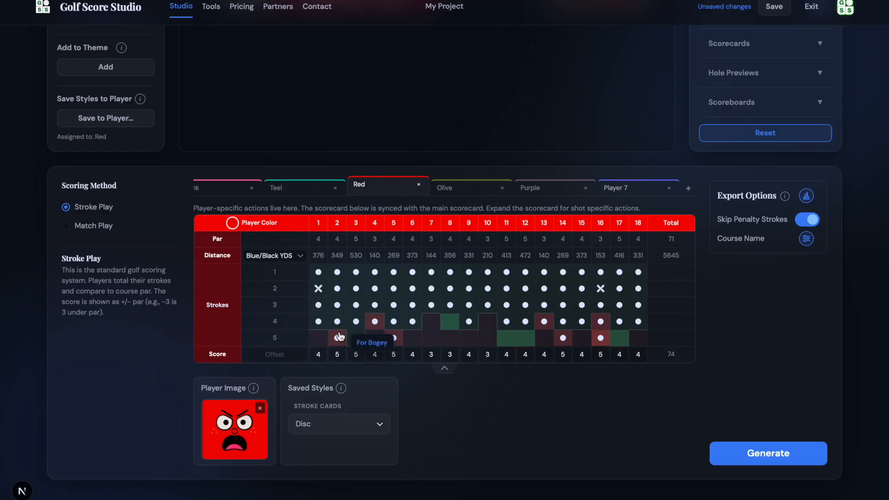
Step: Set Red's hole 2, stroke 3 distance to 13 yards with club Lob Wege, advance to hole 6, stroke 2, and save and close
click(338, 305)
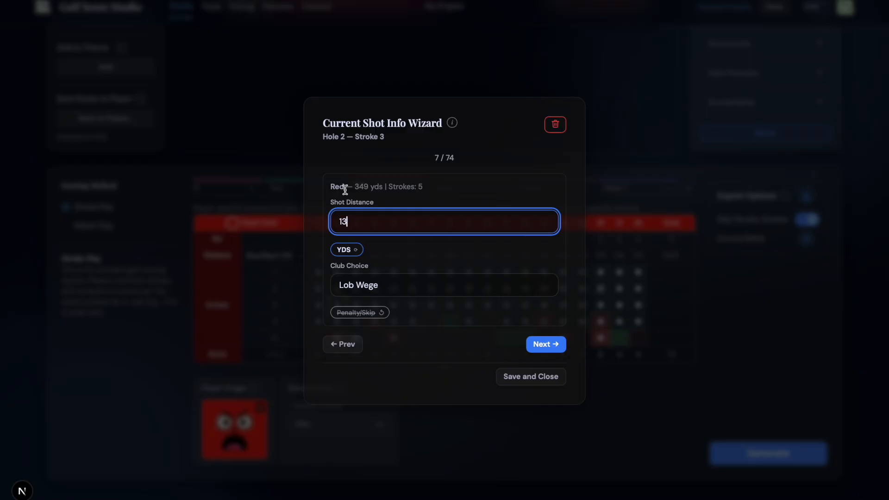
key(Return)
key(Return)
key(Return)
key(Return)
key(Return)
key(Return)
key(Return)
key(Return)
key(Return)
key(Return)
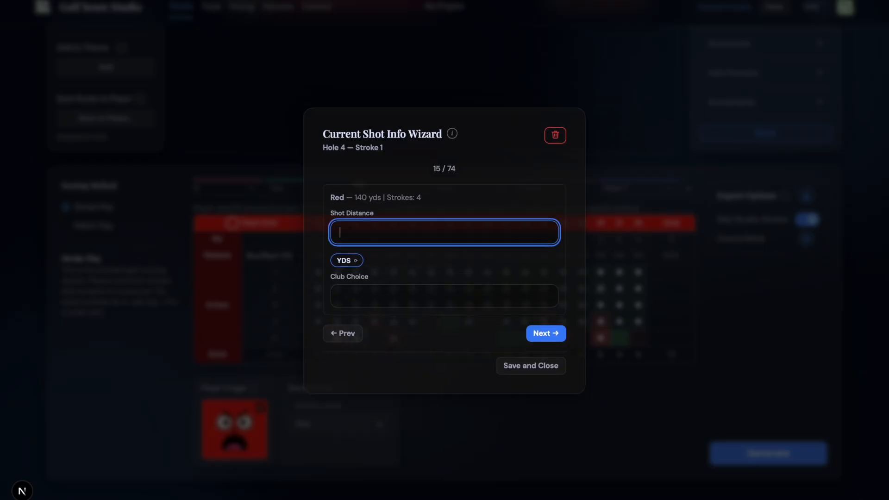
key(Return)
key(Return)
key(Return)
key(Return)
key(Return)
key(Return)
key(Return)
key(Return)
key(Return)
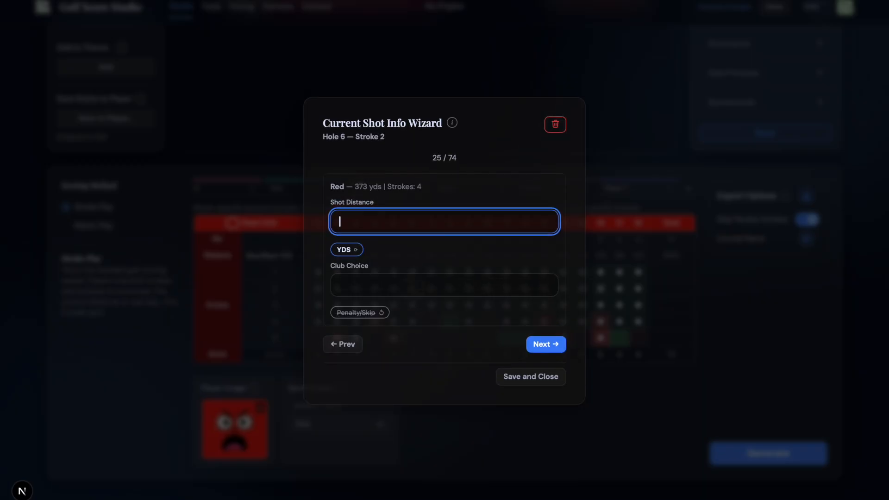
click(530, 378)
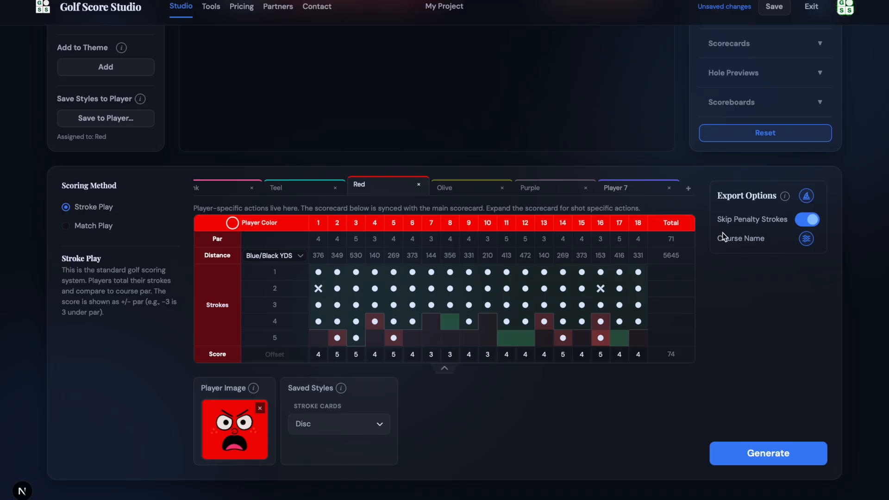
Step: Return to the Stroke Cards settings, and collapse and re-expand that section
scroll(755, 321, up, 1)
scroll(753, 318, up, 2)
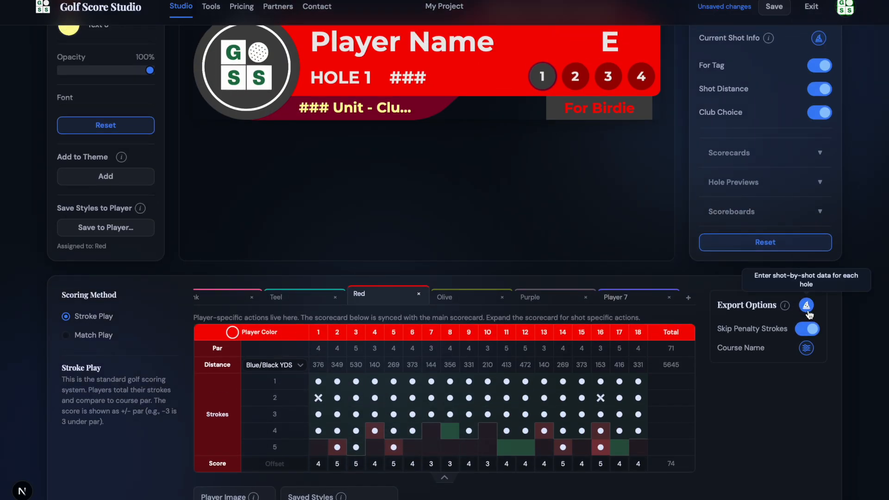
scroll(751, 341, up, 3)
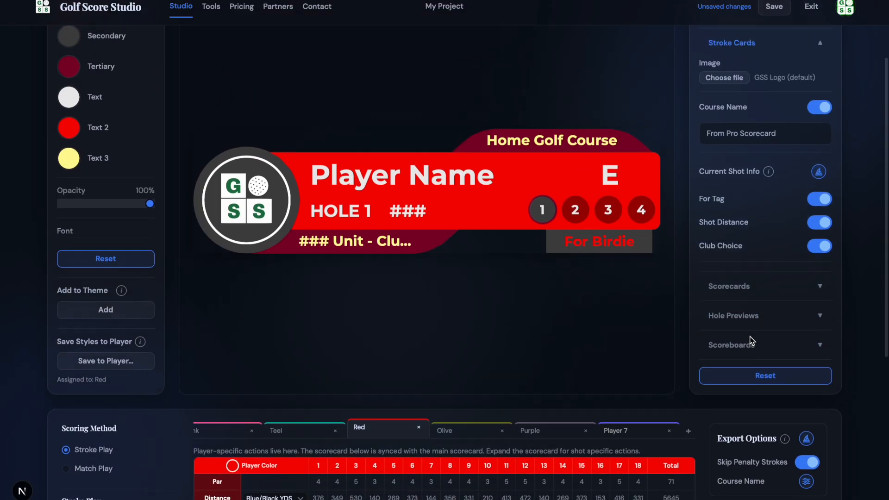
scroll(762, 266, up, 3)
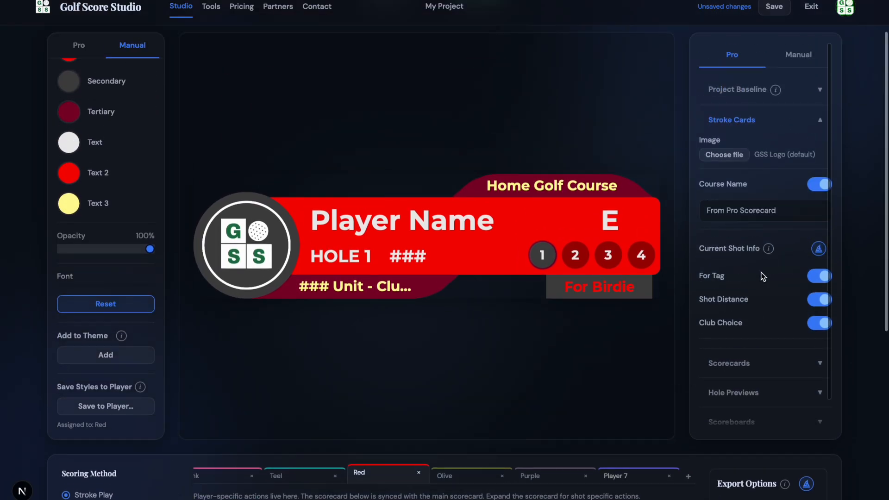
click(771, 122)
click(774, 123)
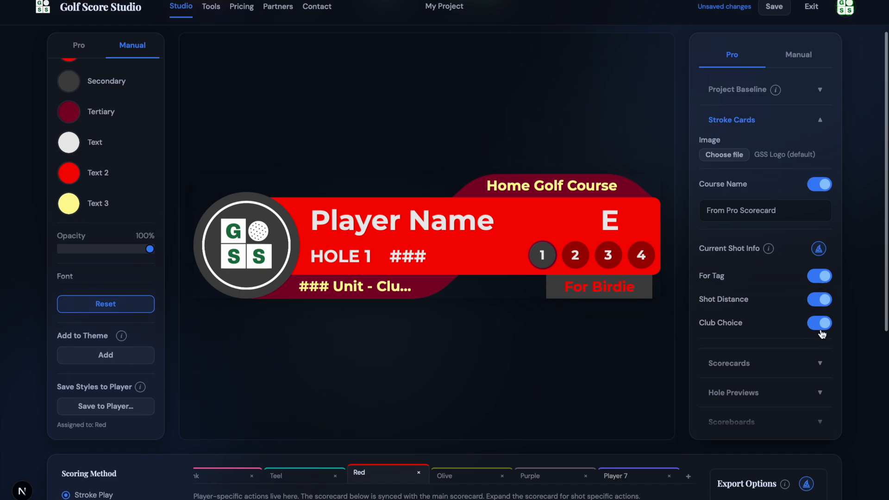
Step: Open the Current Shot Info Wizard from the Stroke Cards settings, review all players' hole 1, stroke 1 entries, and save and close
scroll(805, 308, down, 1)
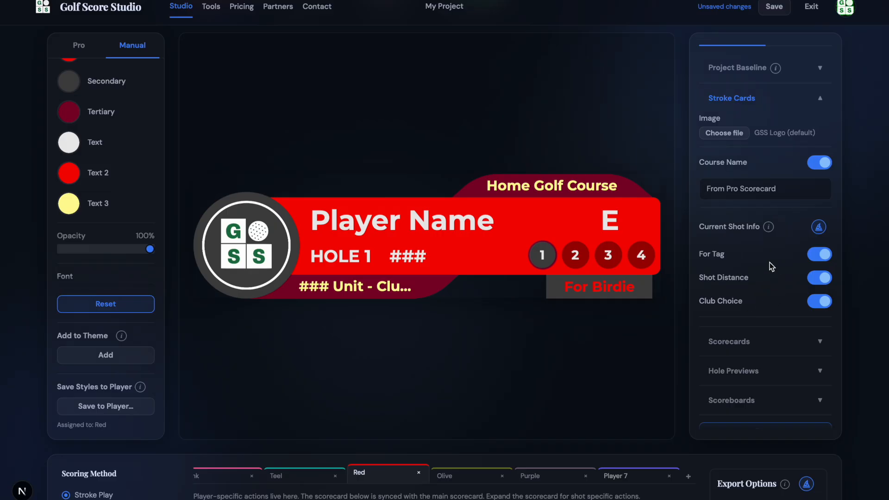
click(818, 227)
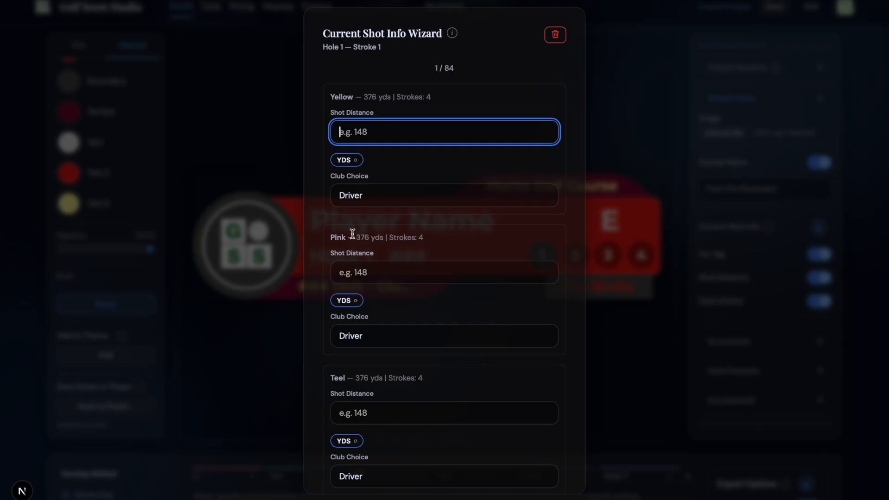
scroll(402, 254, down, 3)
scroll(402, 256, up, 3)
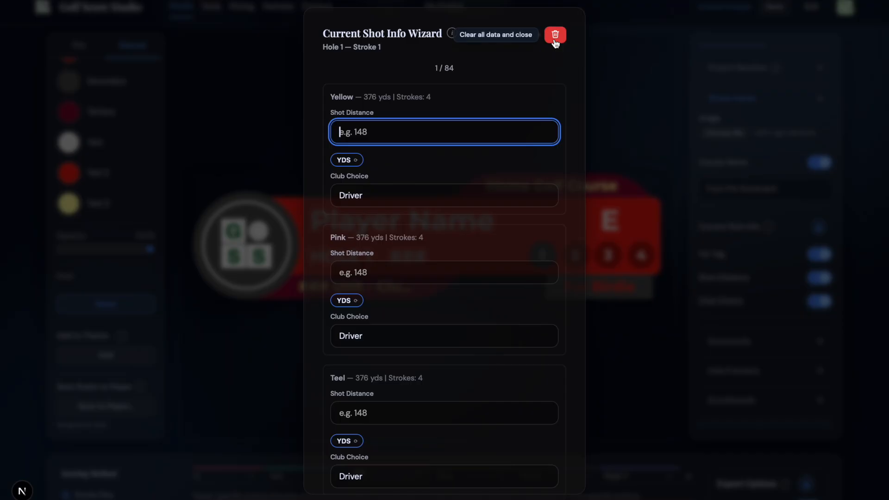
scroll(464, 179, down, 12)
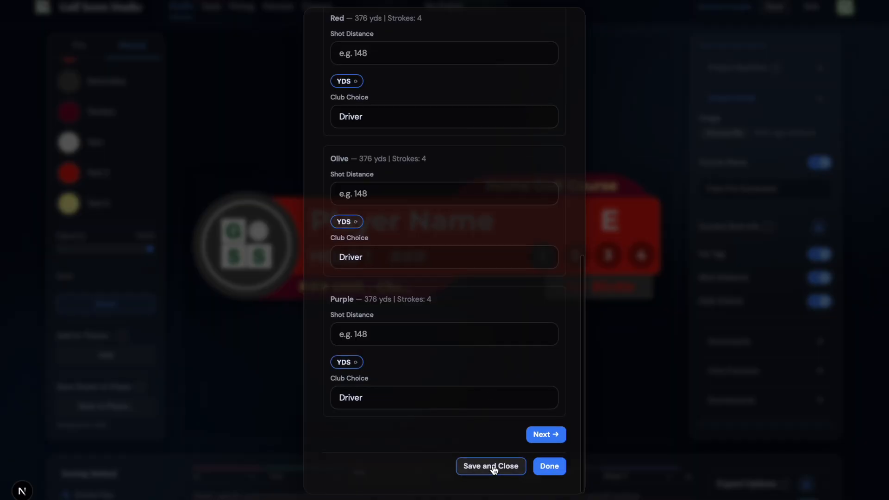
click(492, 464)
Step: View the player scorecards of Teel and Yellow, and open and dismiss Yellow's player color palette
scroll(478, 322, down, 6)
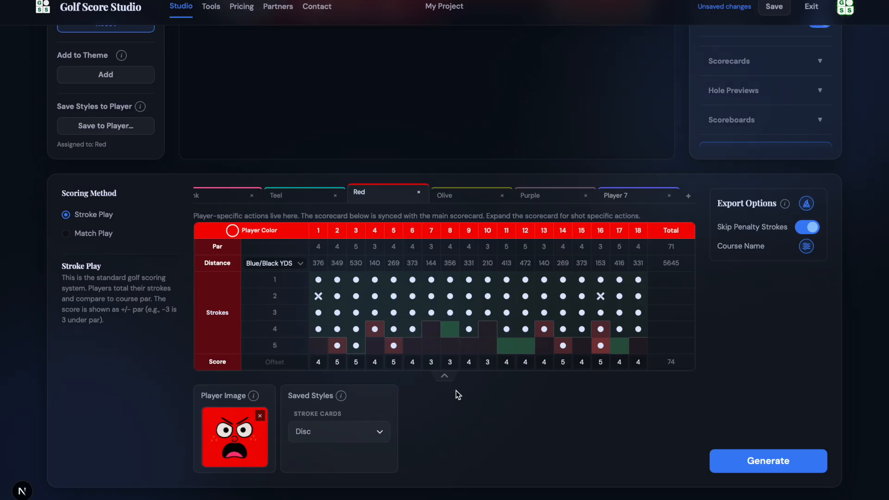
click(287, 194)
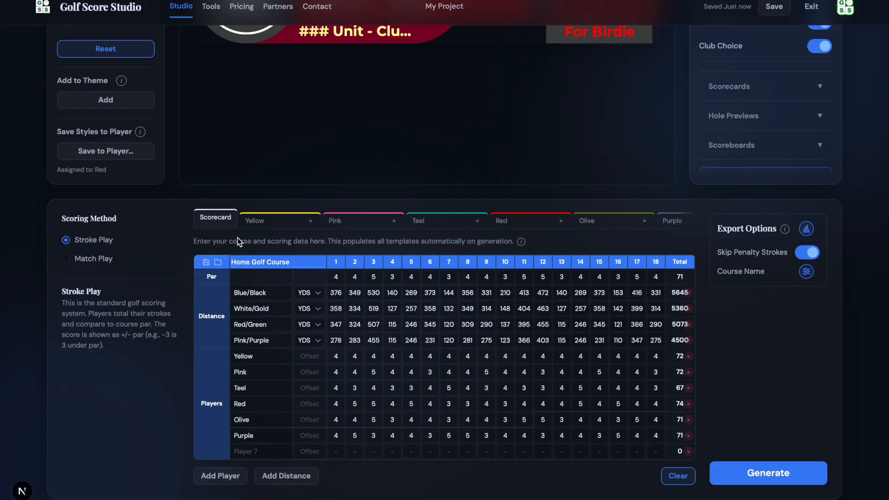
click(263, 222)
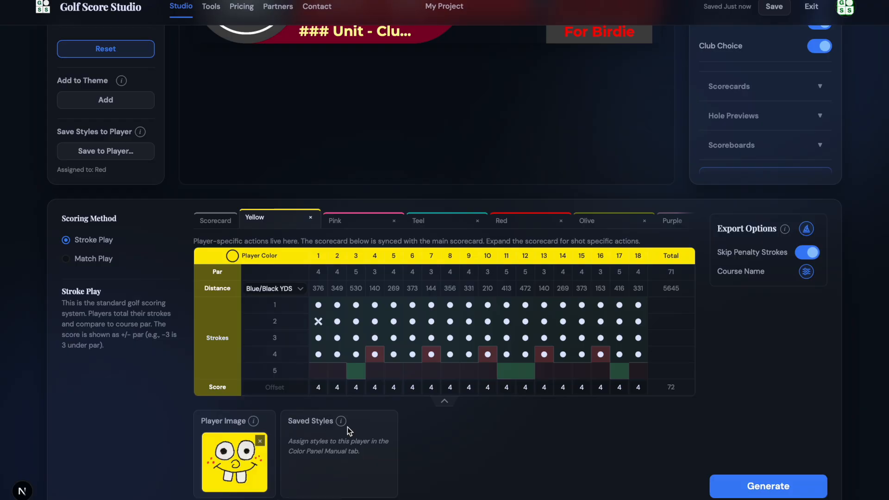
click(233, 256)
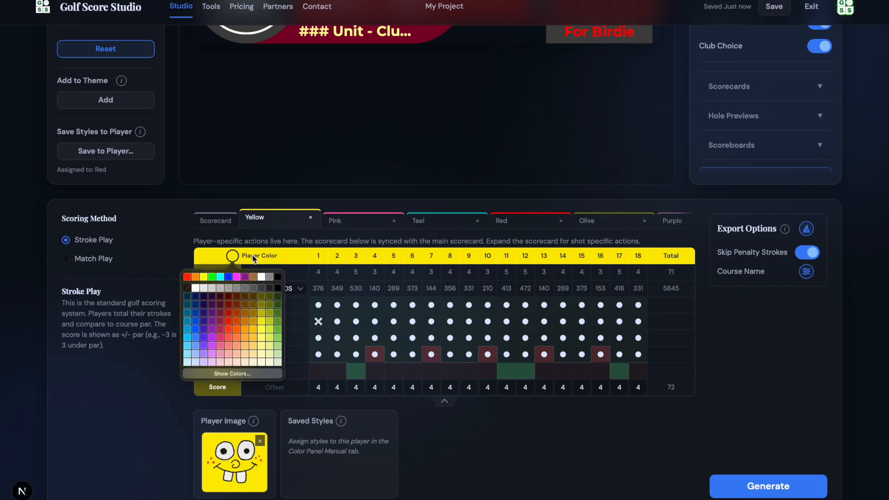
click(287, 258)
scroll(348, 311, up, 5)
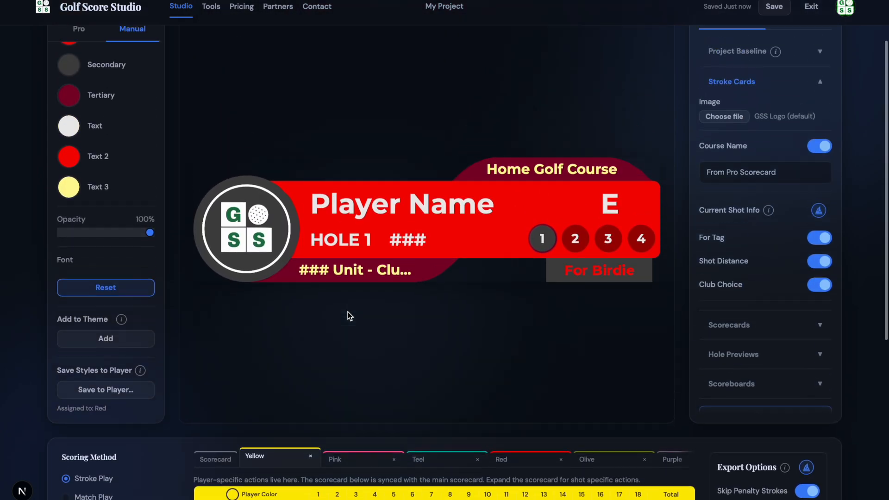
Step: Preview the leaderboard design, look at the Standard scorecard design for comparison, and select the leaderboard again
scroll(345, 288, up, 1)
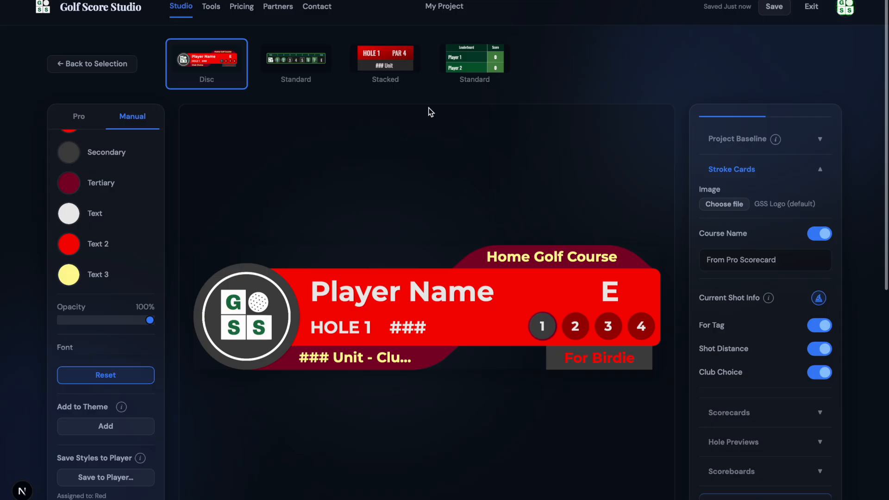
click(465, 73)
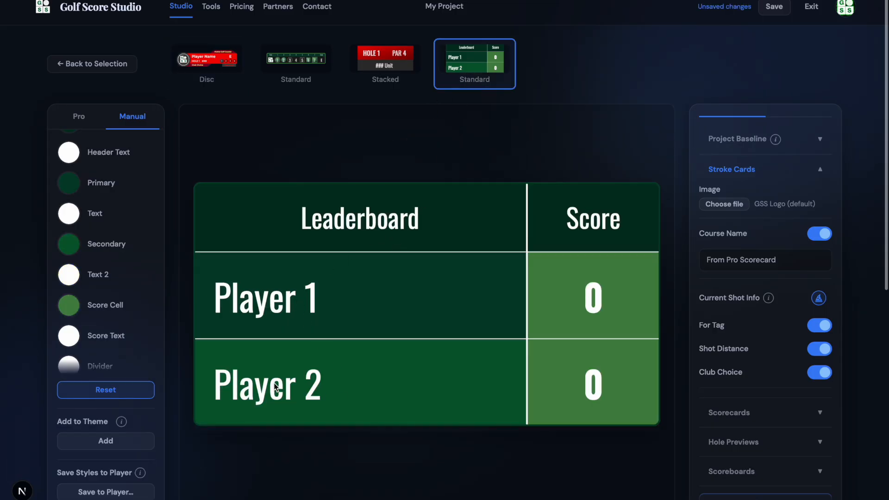
click(298, 70)
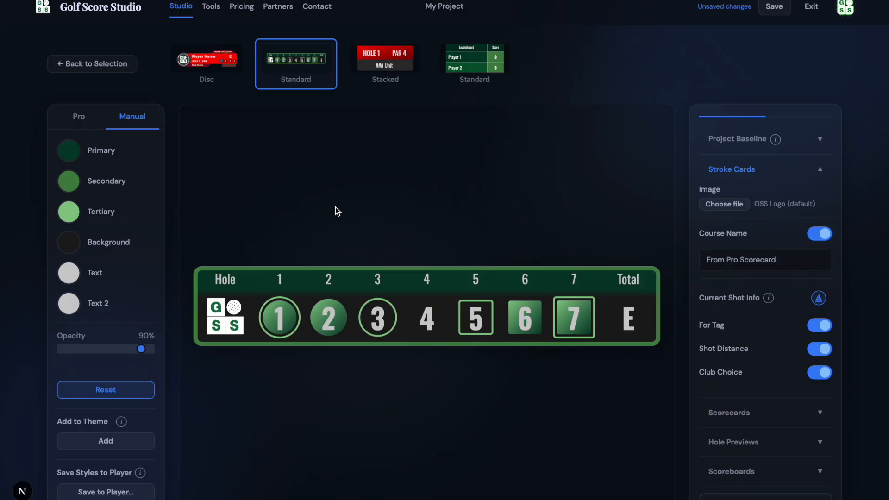
click(474, 59)
scroll(484, 230, down, 1)
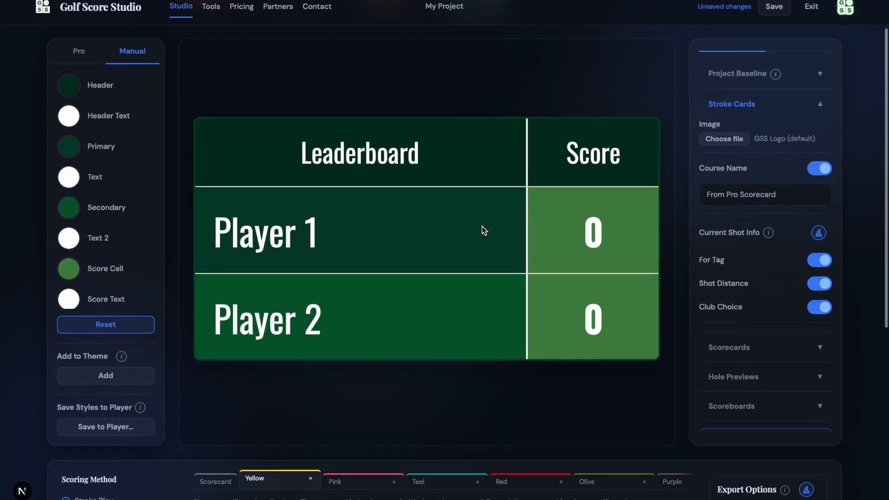
Step: Expand the Scoreboards settings and set Player Color Rows to Player Colors (Pro Scorecard)
scroll(484, 230, up, 1)
click(819, 233)
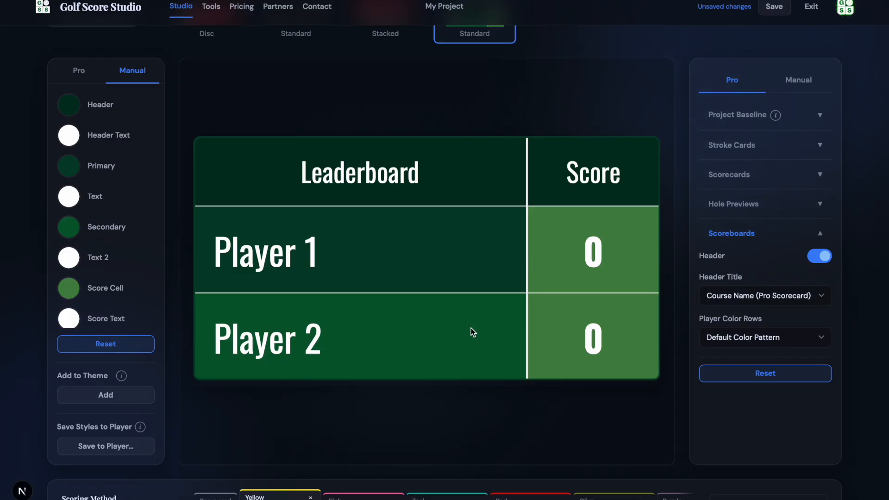
click(790, 343)
click(764, 379)
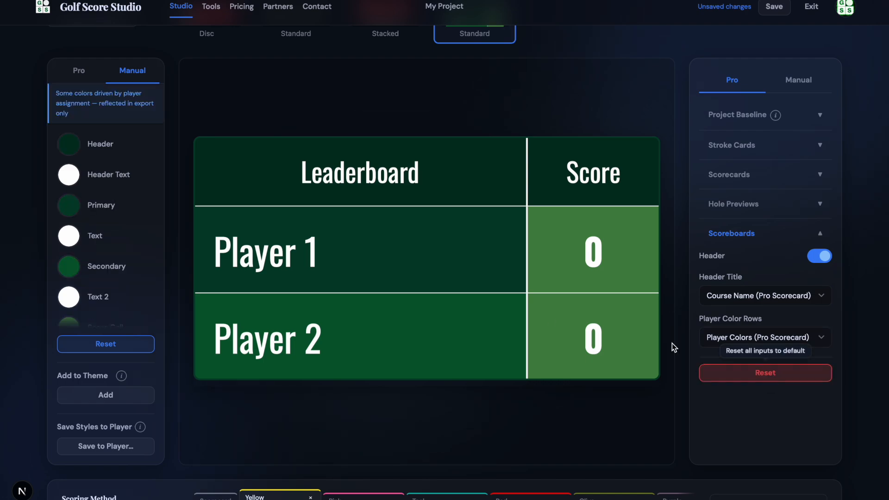
Step: Change the leaderboard's Primary color to a medium blue from the color palette
scroll(460, 353, up, 1)
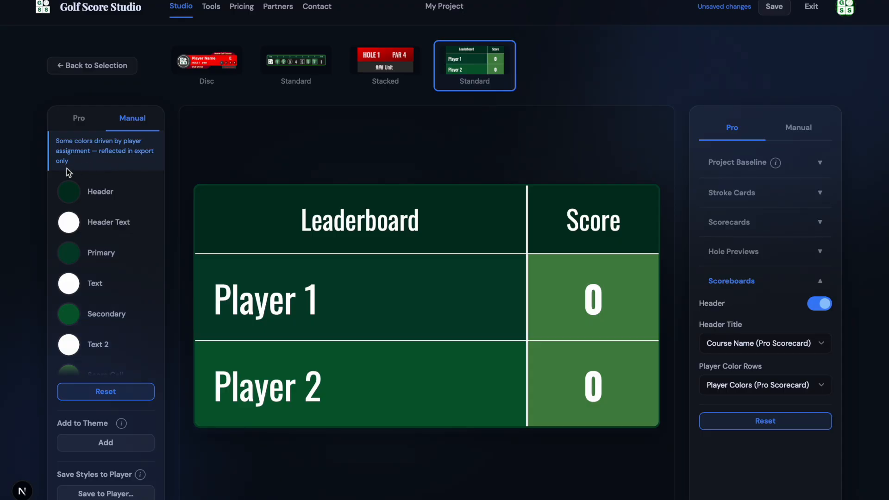
click(69, 253)
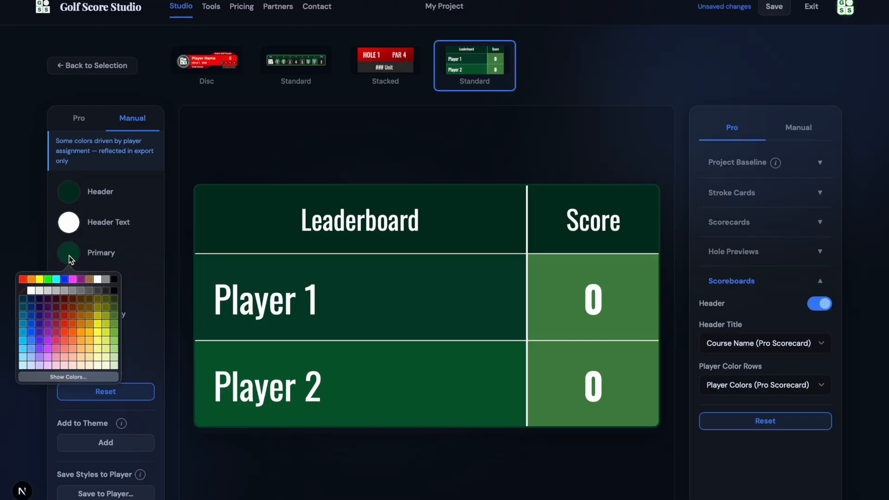
click(31, 327)
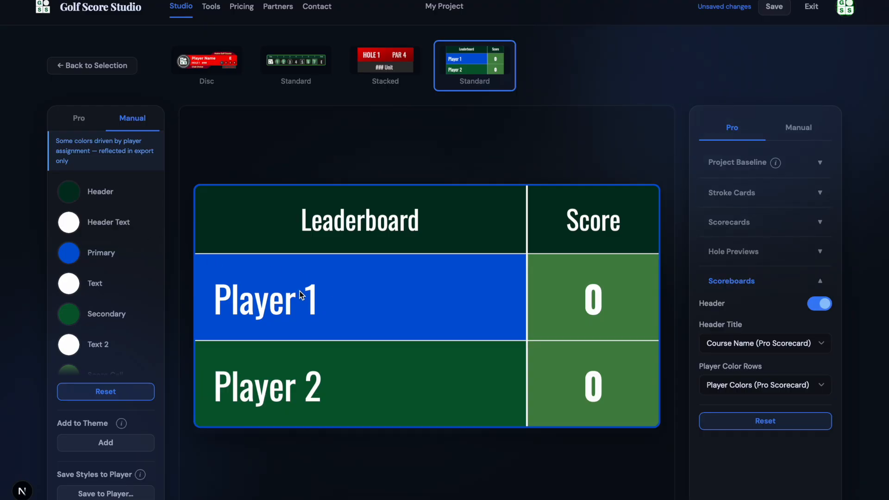
Step: Check the player tabs below the leaderboard, and change its Header color to a bright blue
scroll(301, 295, down, 2)
scroll(301, 295, down, 1)
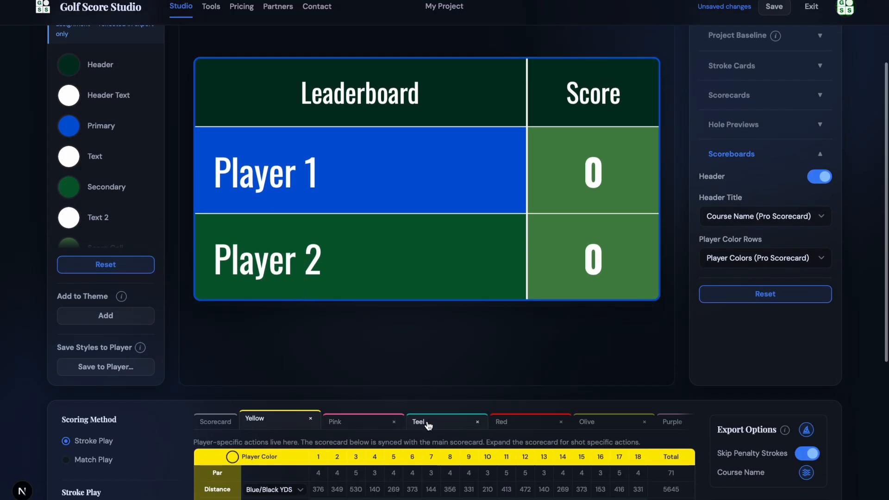
scroll(334, 332, up, 2)
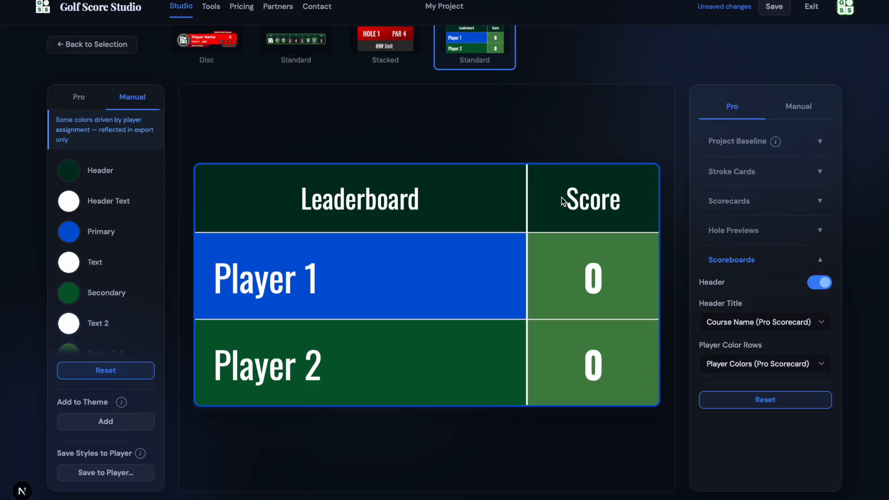
click(68, 177)
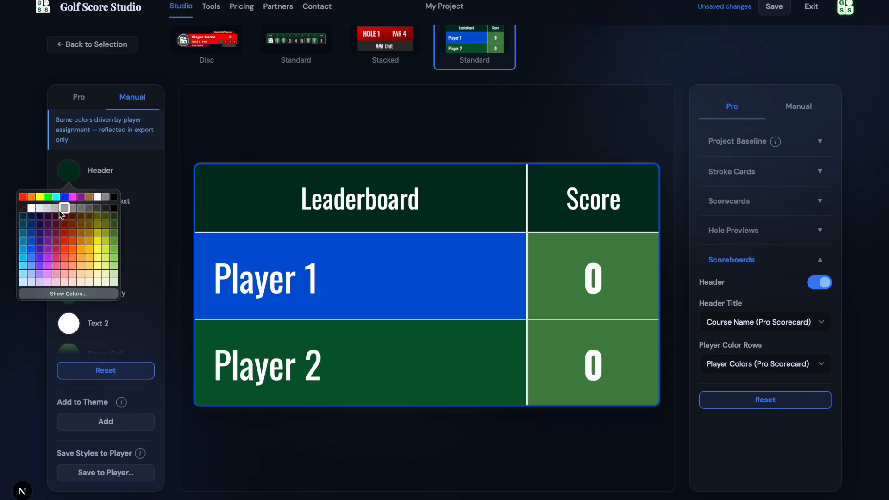
click(31, 251)
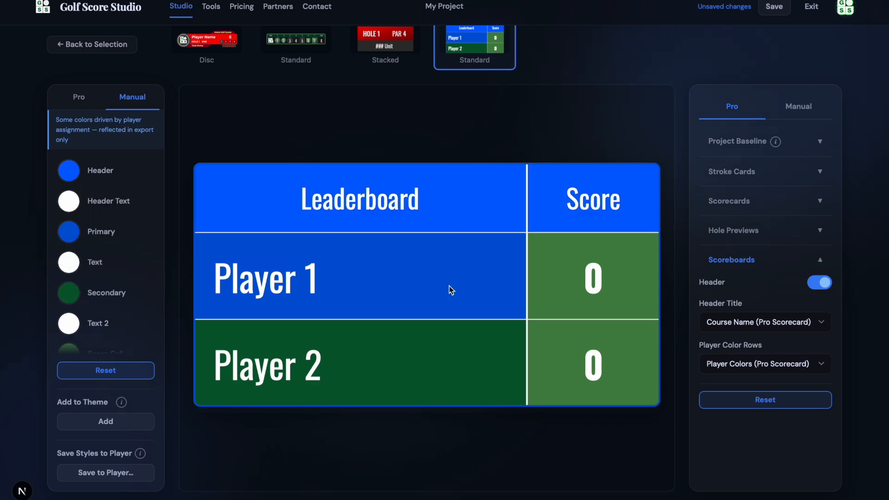